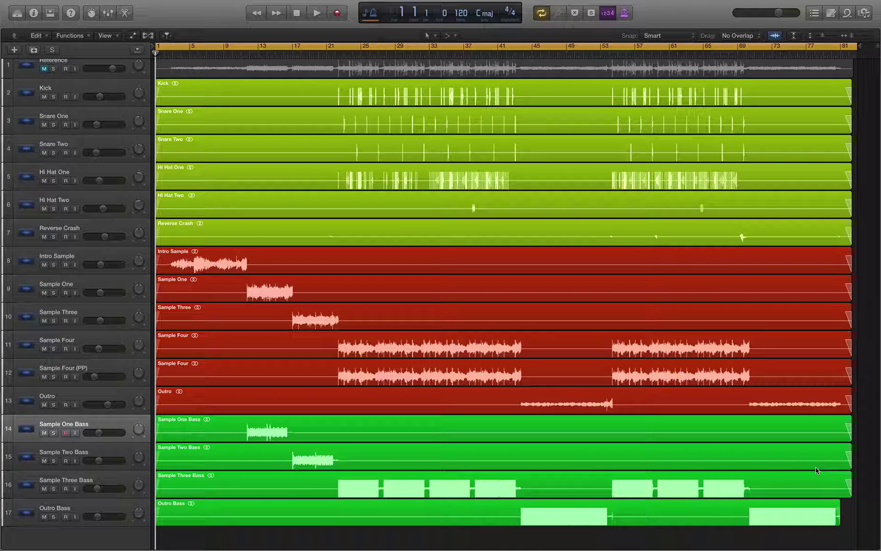
Save the project and open the bounce settings for the project or section
left_click(75, 5)
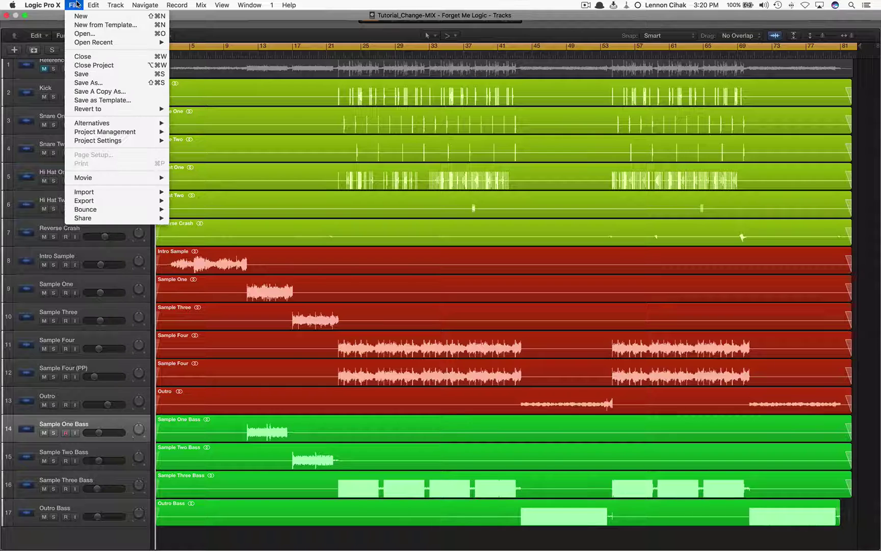
left_click(86, 75)
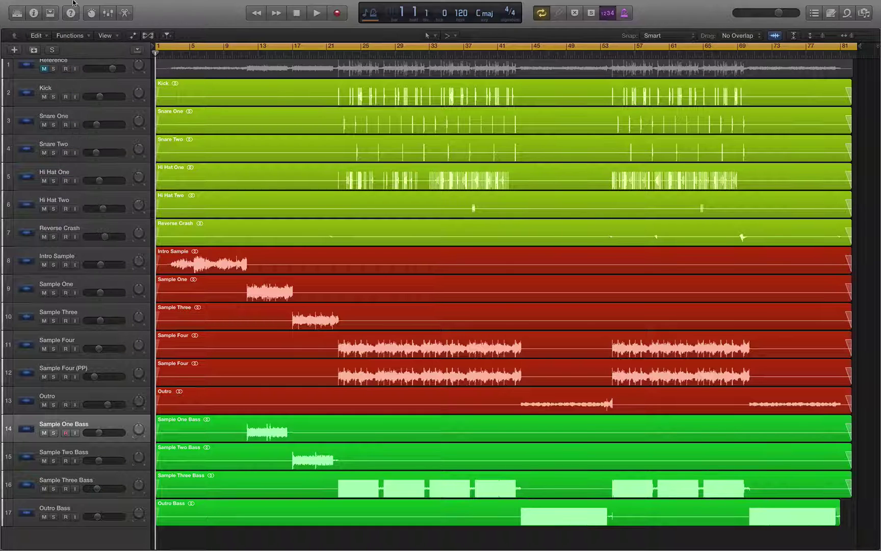
left_click(74, 4)
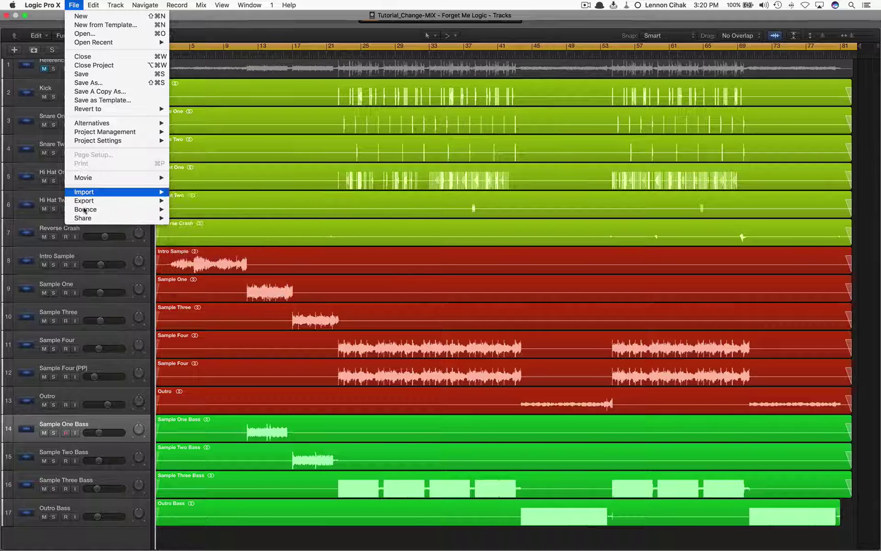
mouse_move(85, 211)
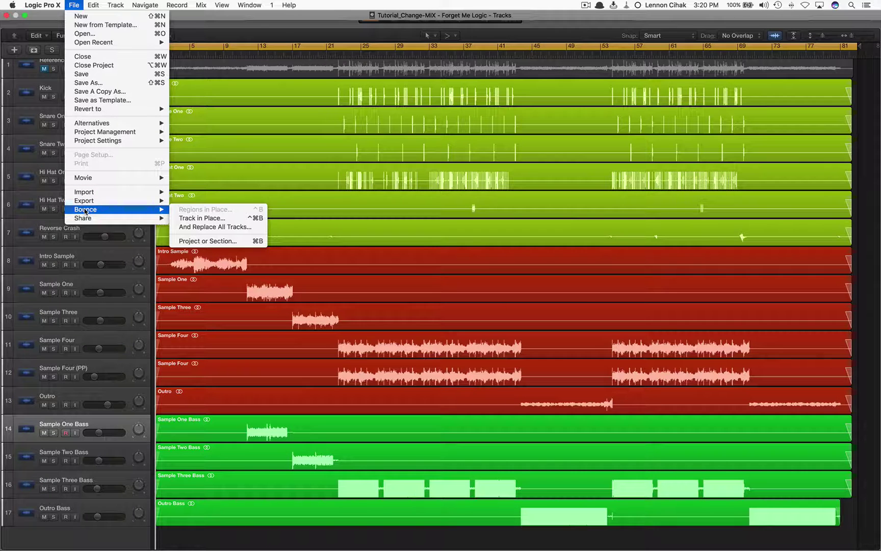
left_click(207, 241)
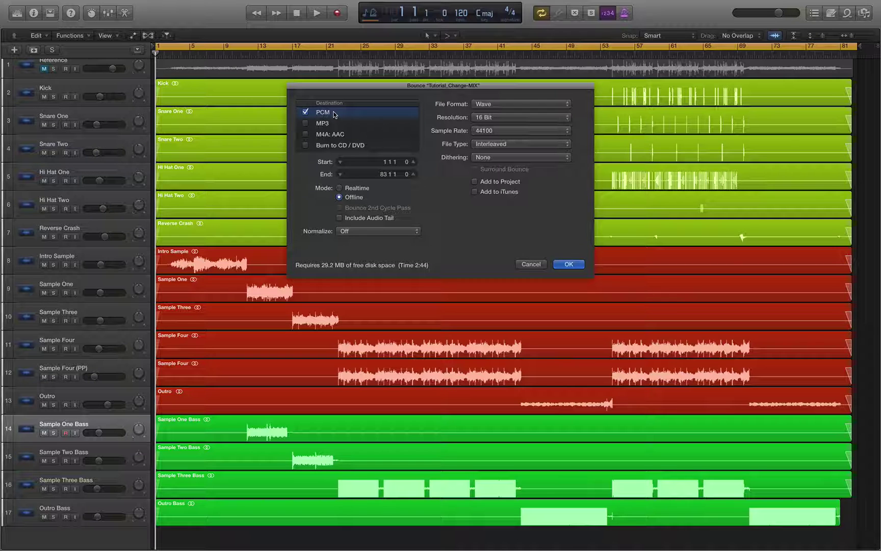
Set the bounce resolution to 24 Bit and the sample rate to 48000
left_click(525, 117)
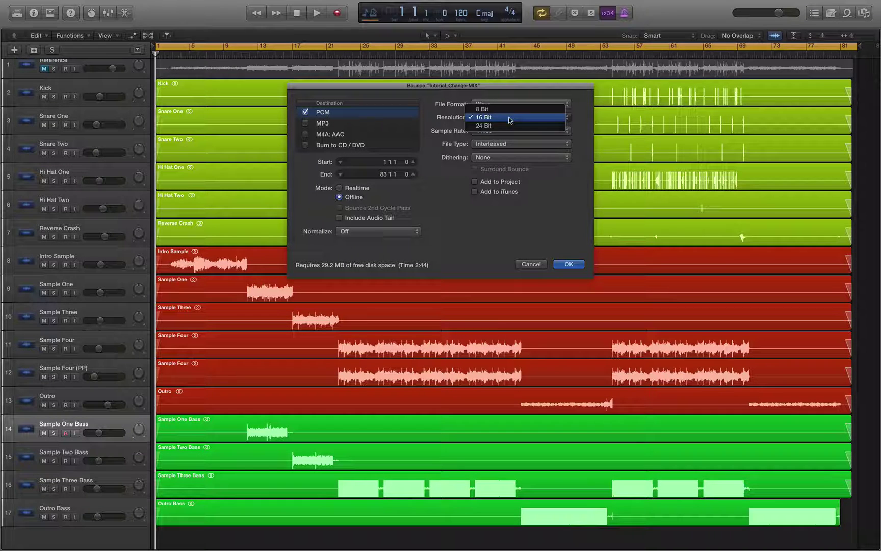
left_click(484, 125)
left_click(484, 131)
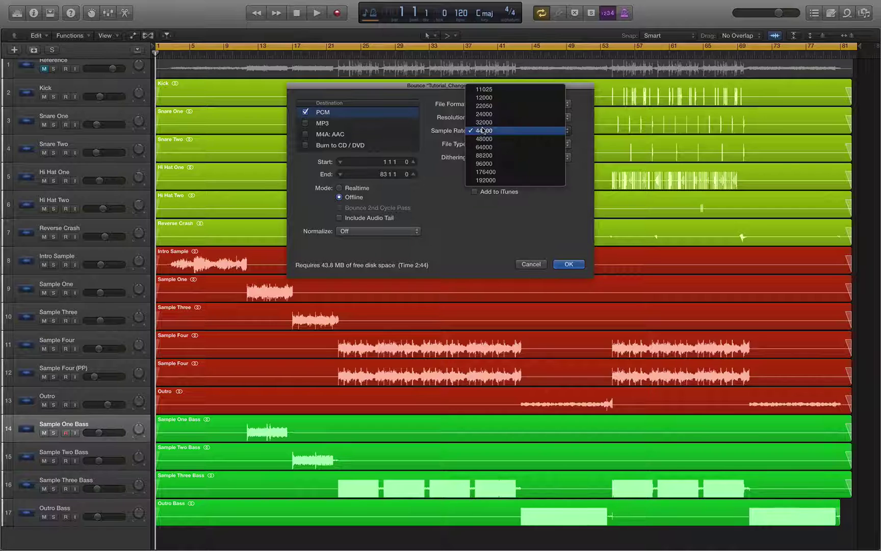
left_click(489, 139)
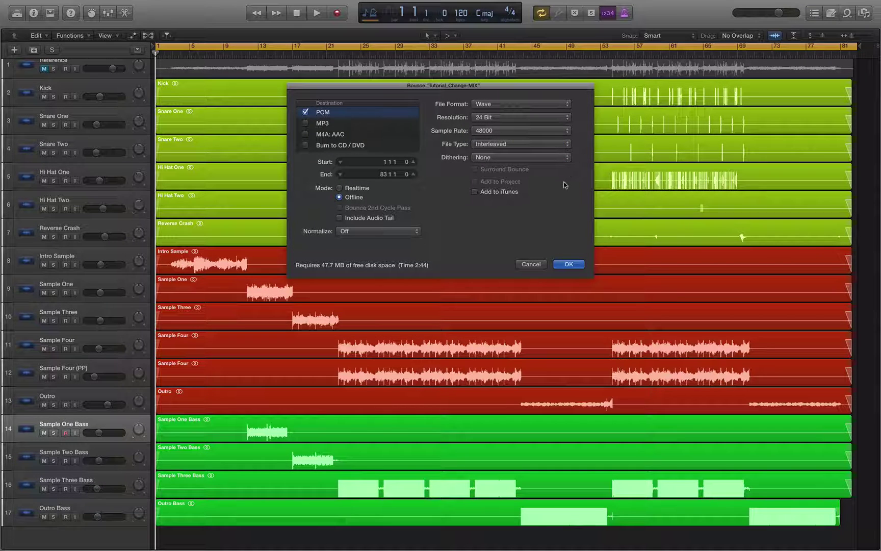
Keep file type Interleaved, dithering None and normalize Off, and bounce the mix as Tutorial_Change-MIX into the Bounces folder
left_click(492, 144)
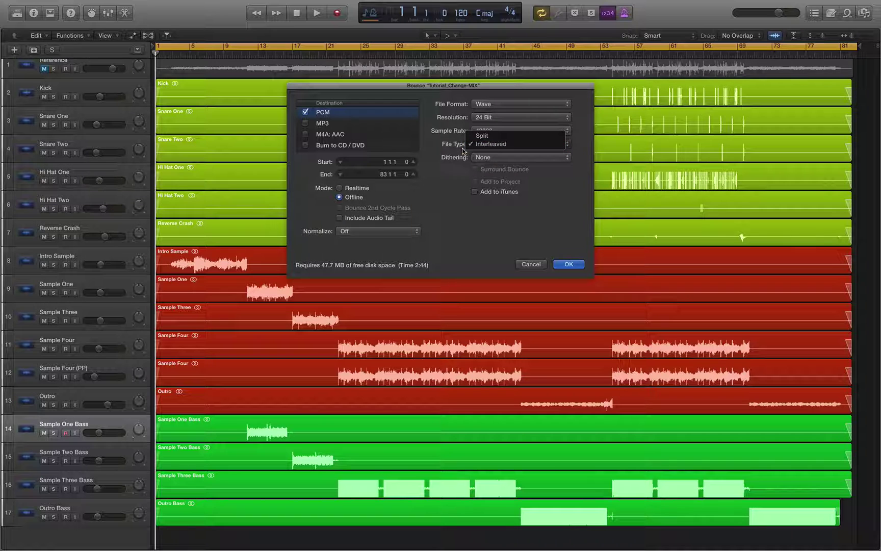
left_click(473, 206)
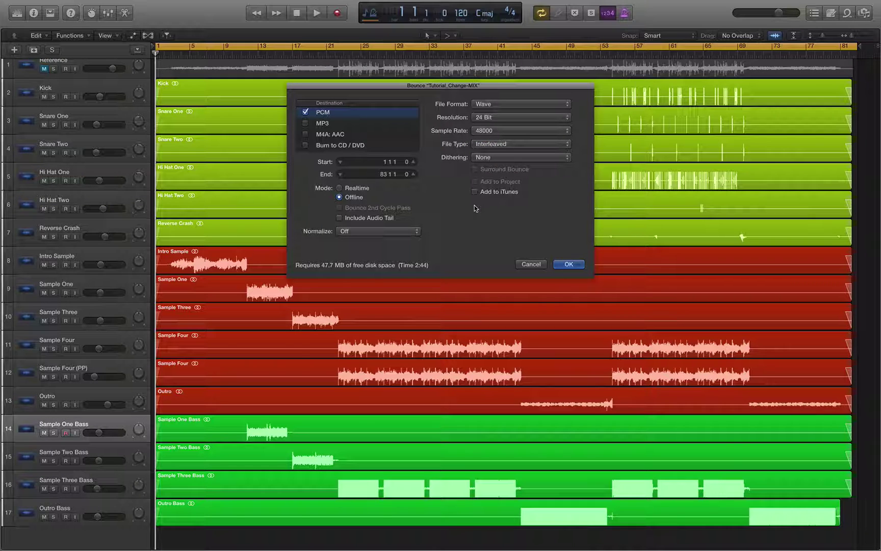
left_click(507, 148)
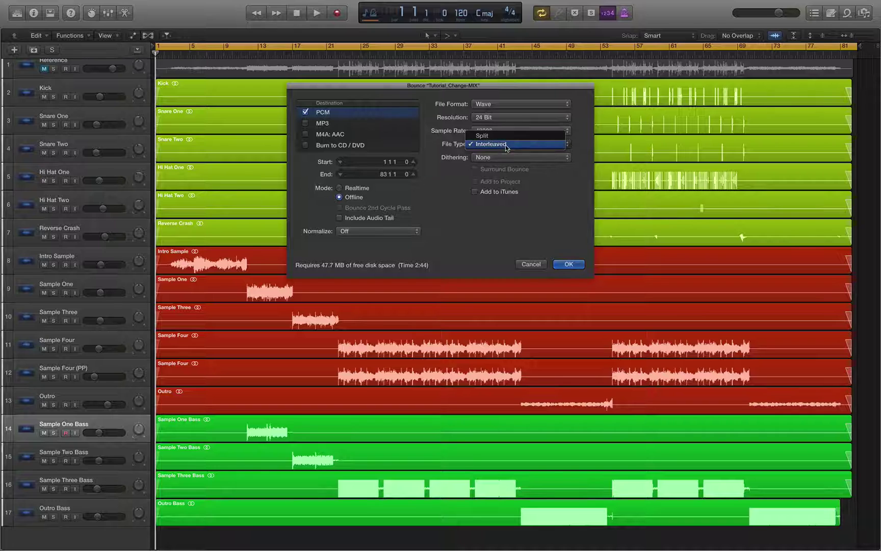
left_click(481, 223)
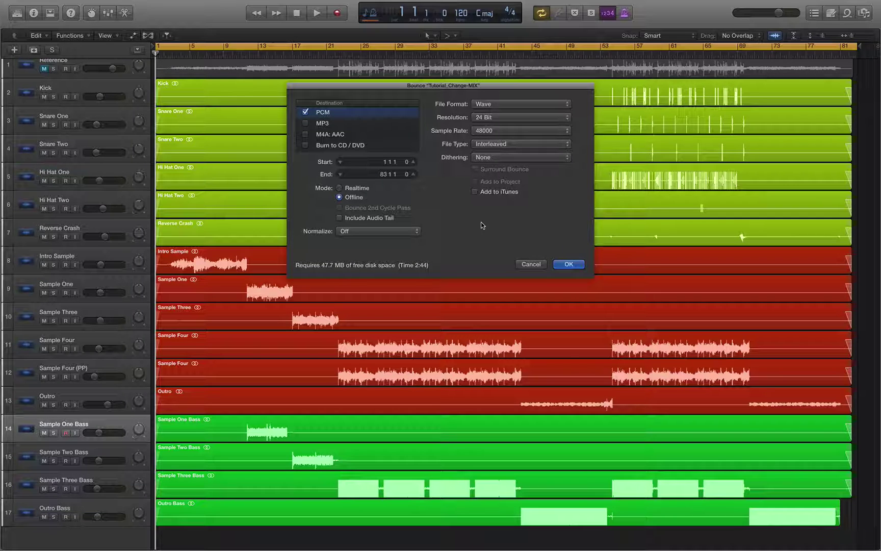
left_click(487, 158)
left_click(488, 158)
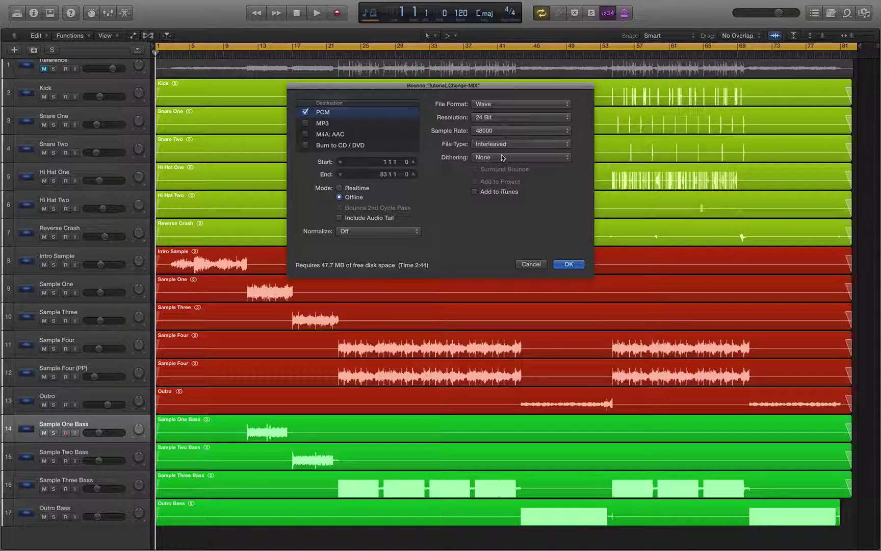
left_click(408, 232)
left_click(474, 230)
left_click(569, 264)
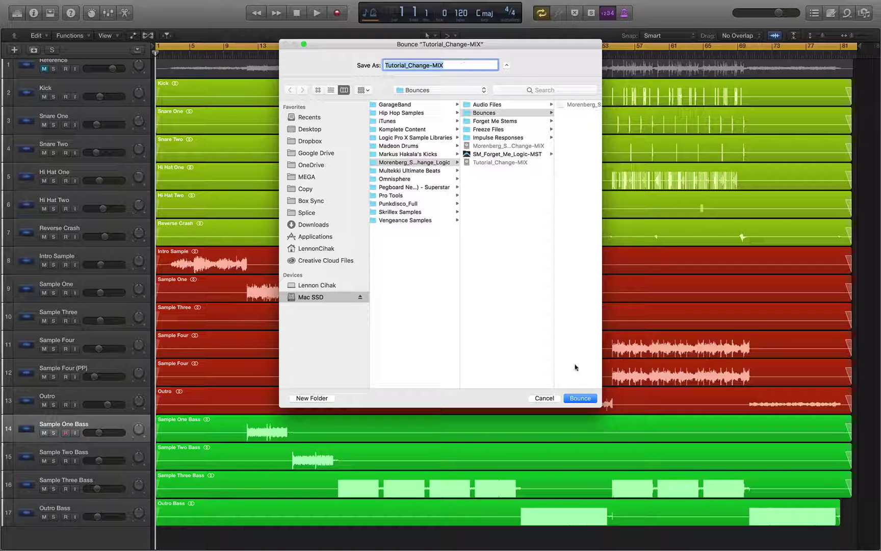
left_click(581, 398)
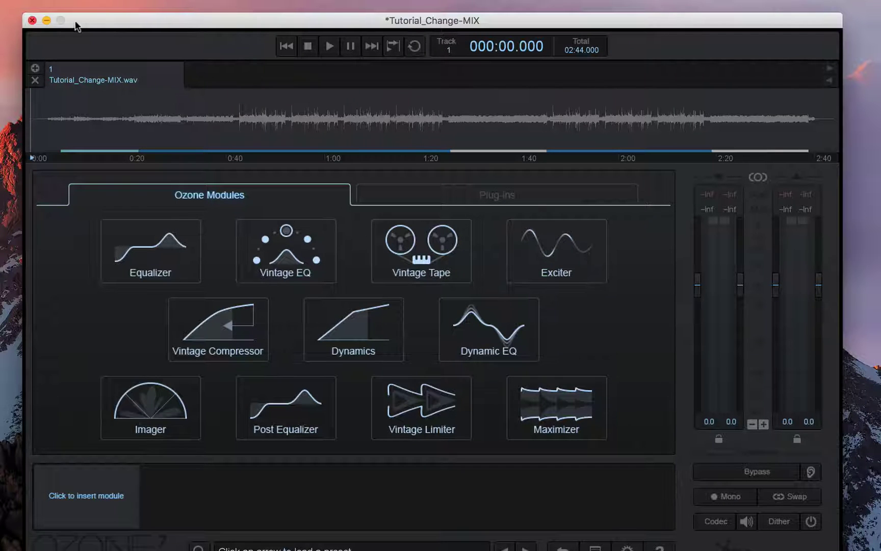
In Ozone 7, build a module chain of Imager, Equalizer, Vintage Compressor, Vintage Limiter and Maximizer, in that order
left_click_drag(88, 23, 85, 10)
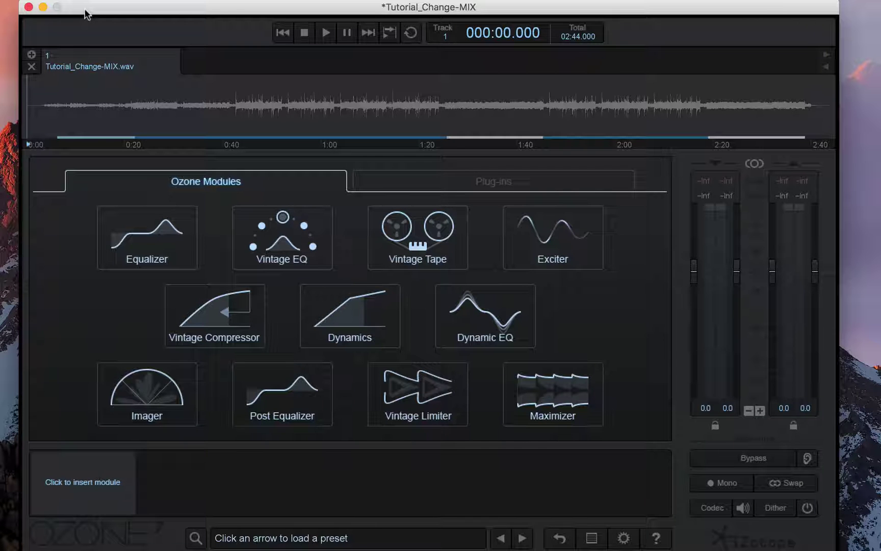
left_click(155, 409)
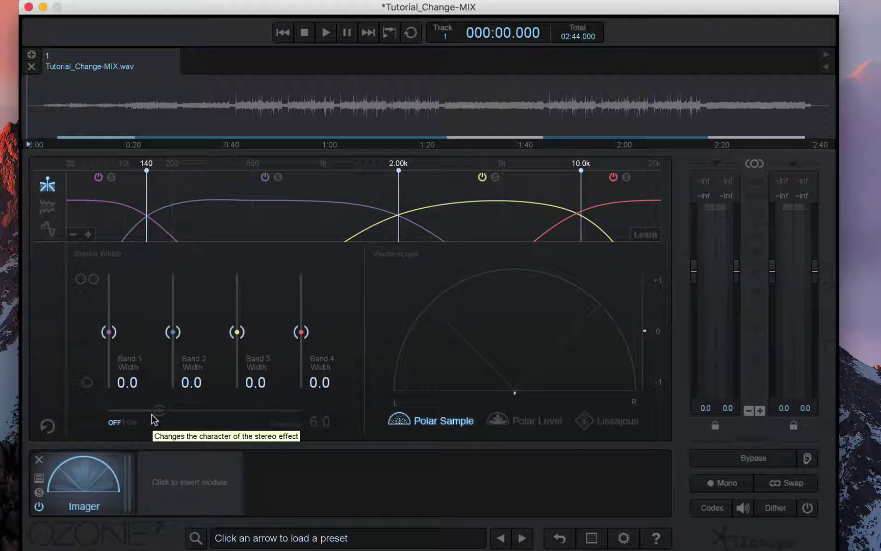
left_click(177, 503)
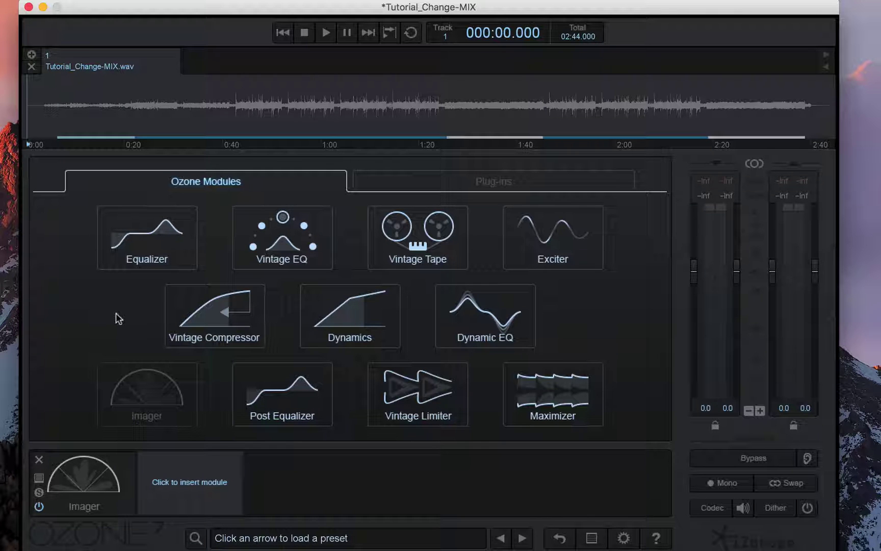
left_click(146, 238)
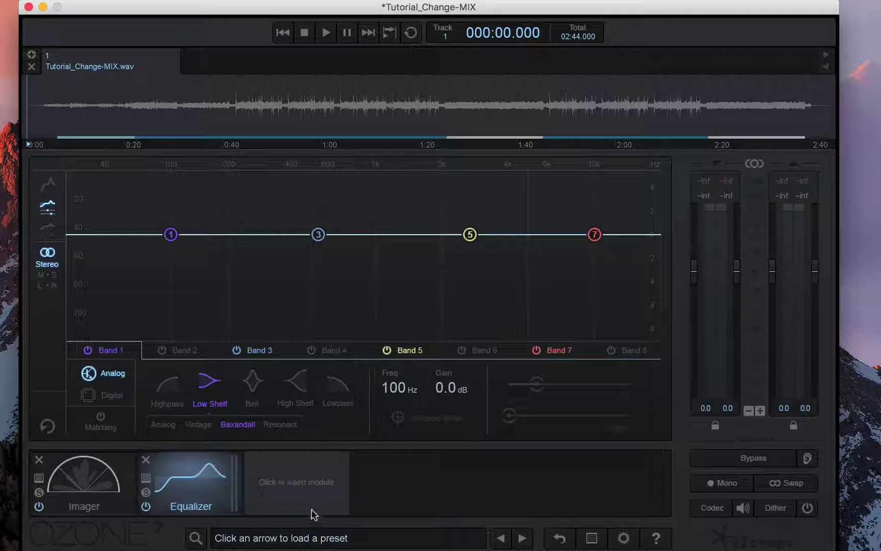
left_click(301, 500)
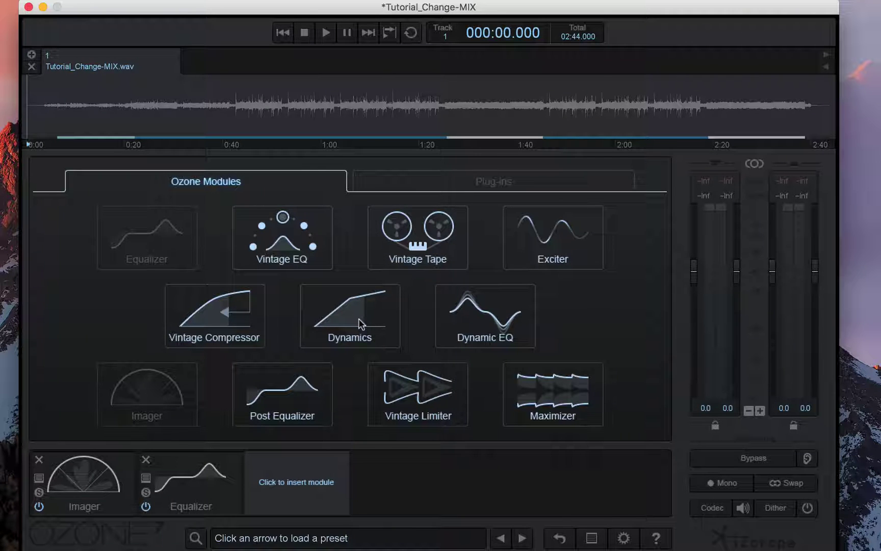
left_click(213, 317)
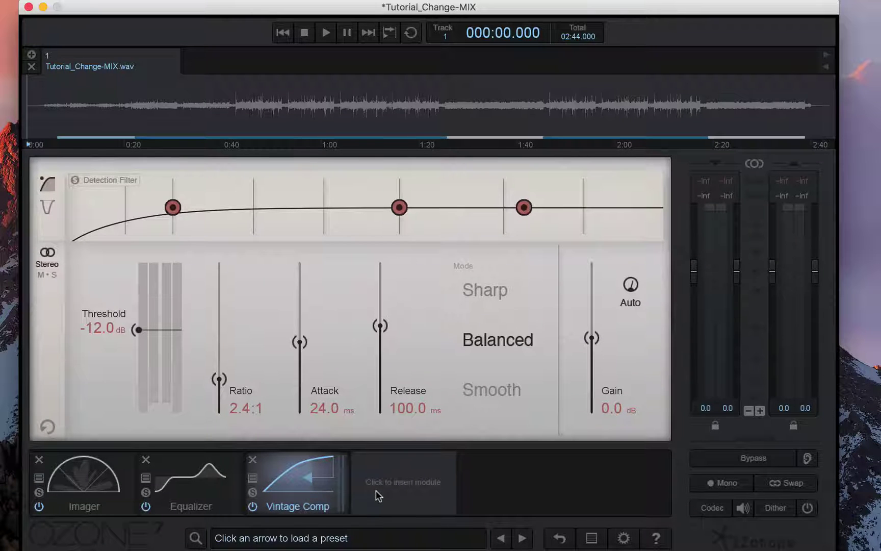
left_click(394, 481)
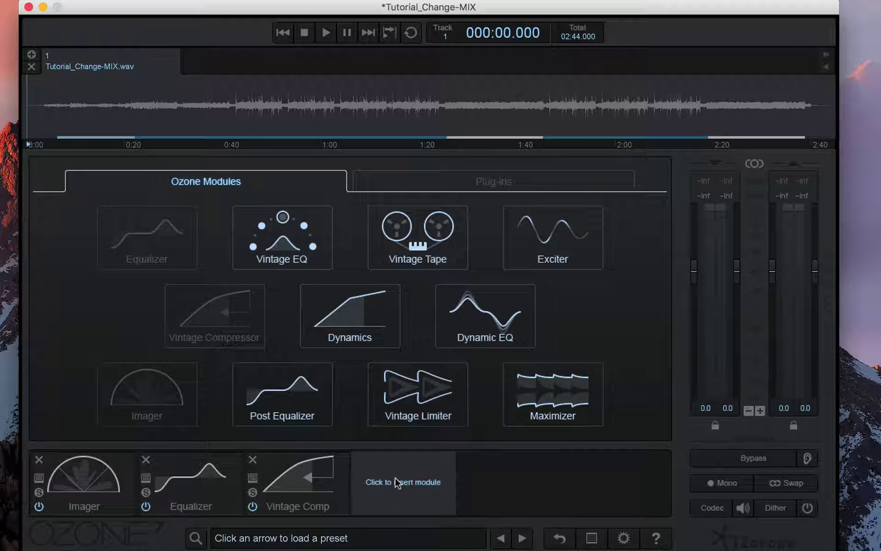
left_click(414, 386)
left_click(517, 492)
left_click(565, 414)
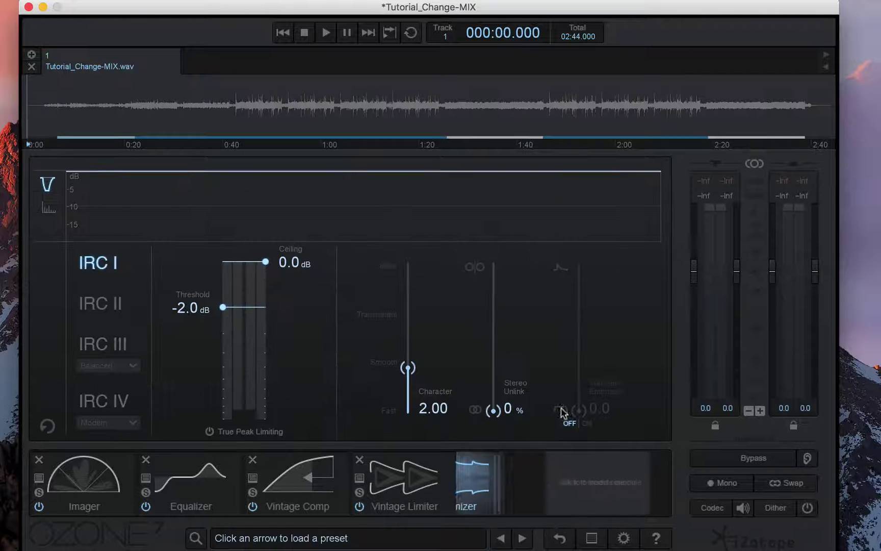
Bypass the Maximizer and compare its settings with those of the Vintage Limiter
left_click(466, 506)
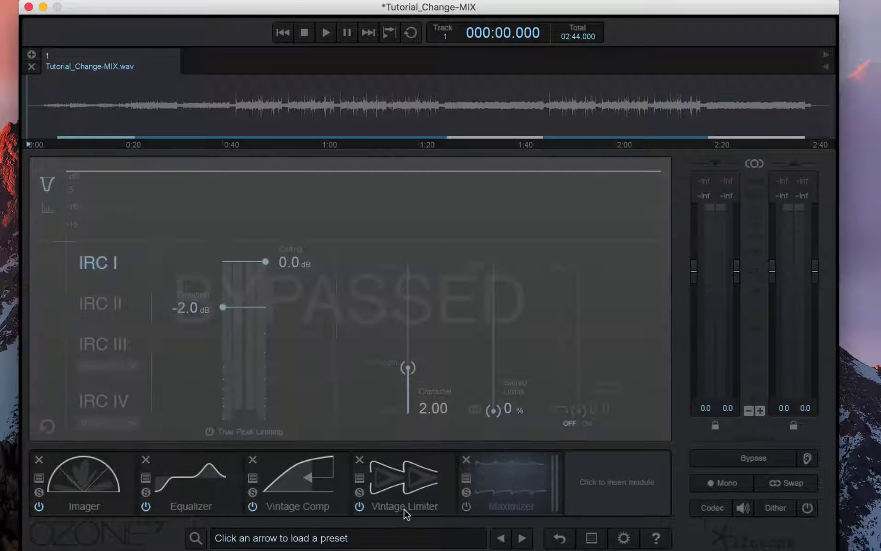
left_click(400, 490)
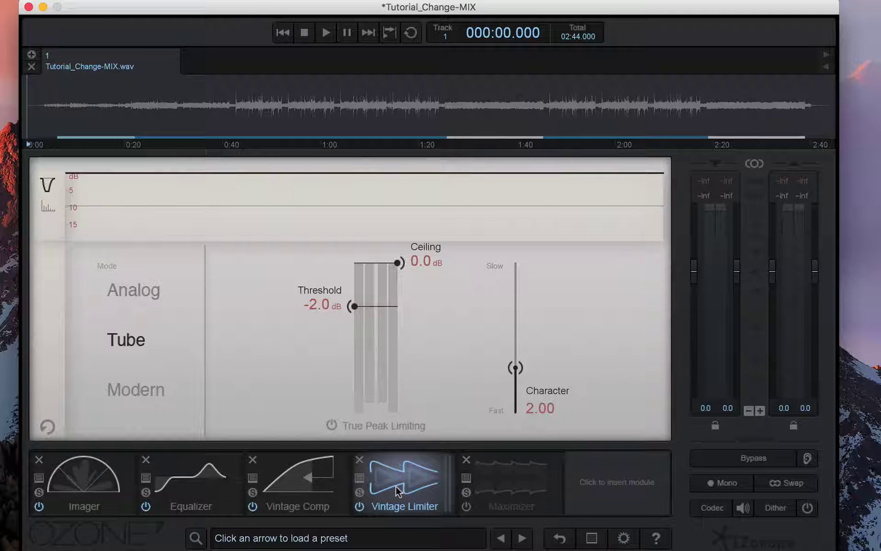
left_click(516, 489)
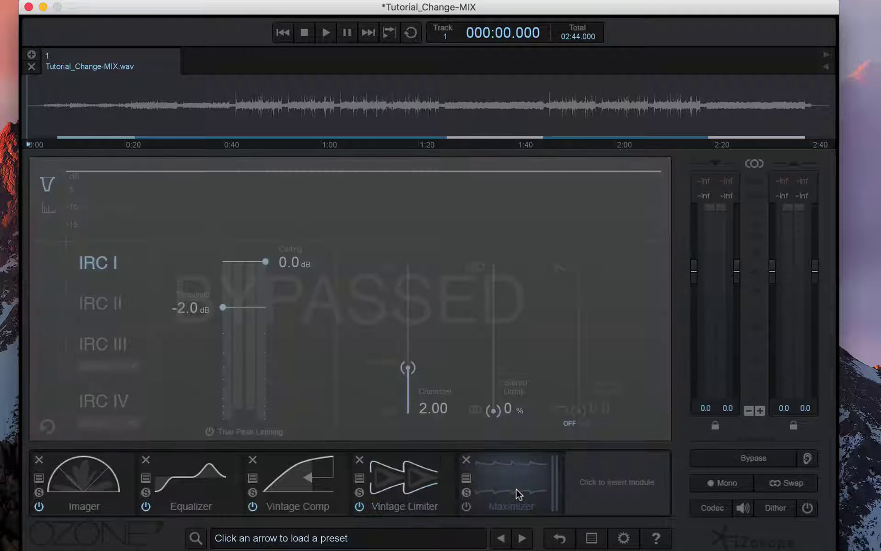
left_click(466, 506)
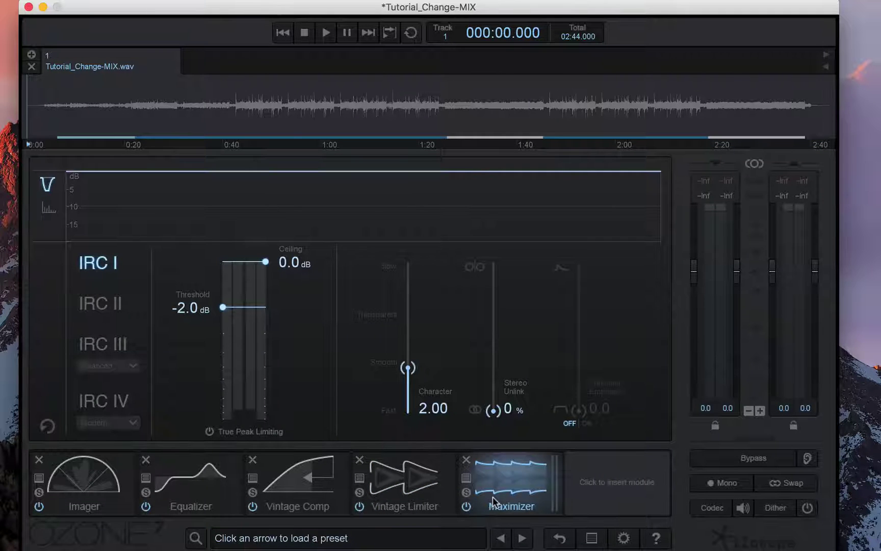
left_click(466, 506)
left_click(387, 495)
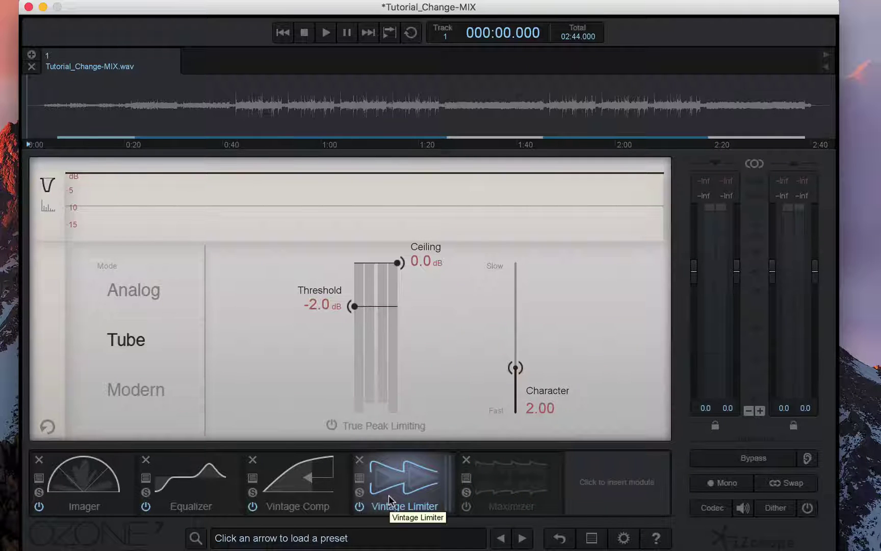
left_click(510, 487)
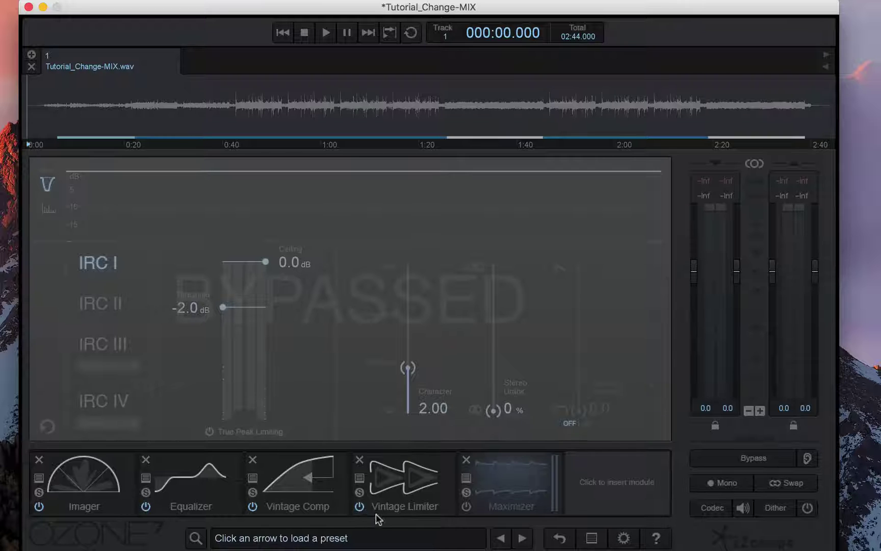
Bypass the Vintage Limiter, Vintage Compressor and Equalizer modules, leaving only the Imager active
left_click(359, 506)
left_click(253, 505)
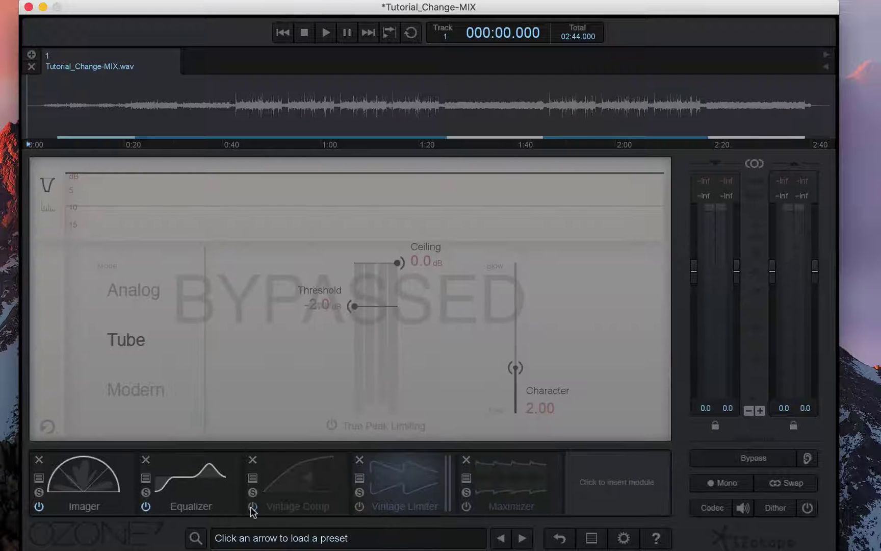
left_click(146, 507)
Show the Imager settings and loop the first loud section of the waveform, starting at about 0:42, with a short test playback
left_click(85, 476)
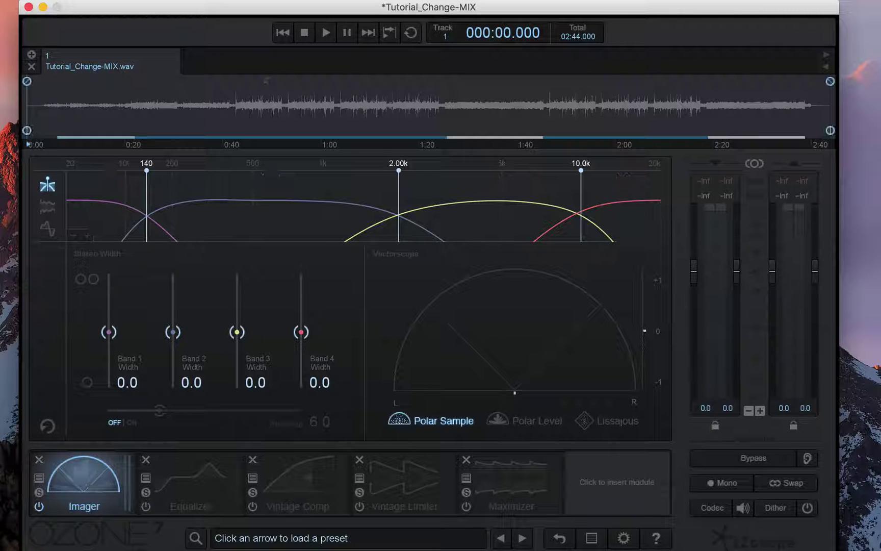
left_click_drag(232, 102, 442, 92)
key("space")
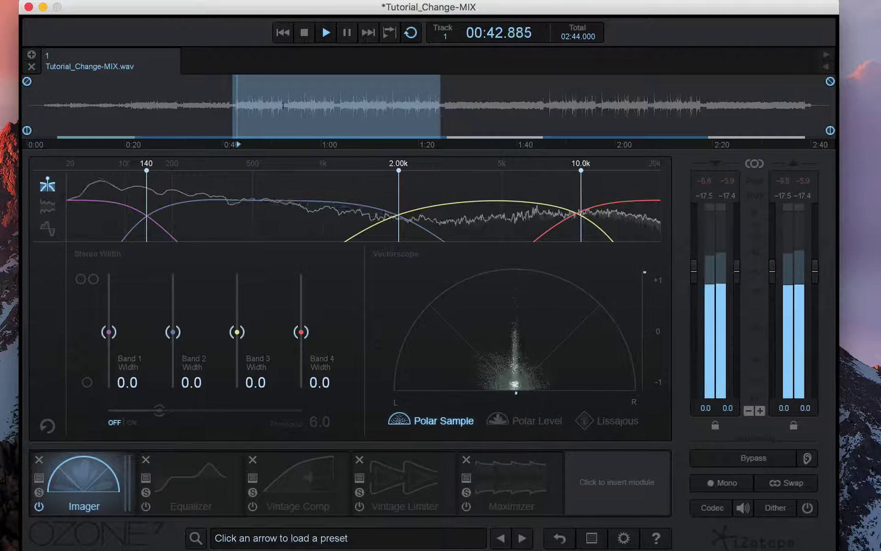
key("space")
left_click_drag(231, 101, 233, 100)
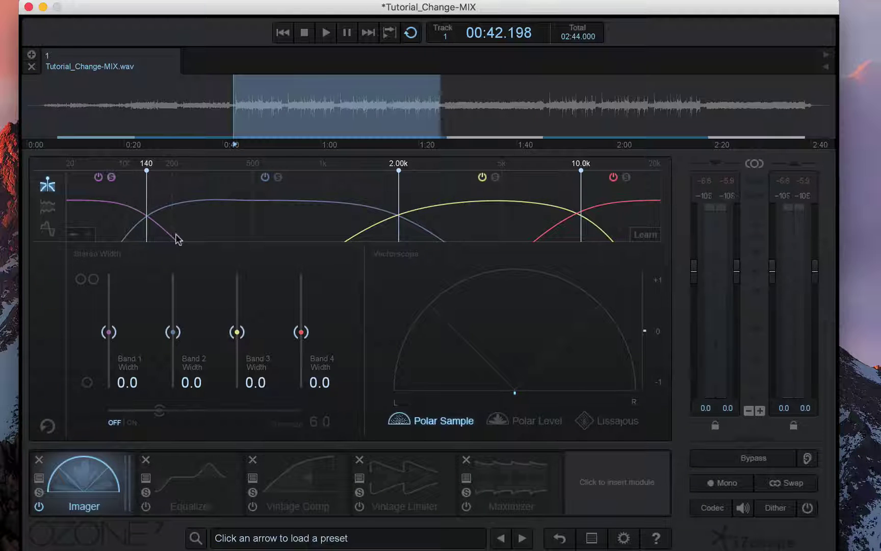
Play the looped section with the lowest band soloed and set the Imager's lowest crossover to 130 Hz
key("space")
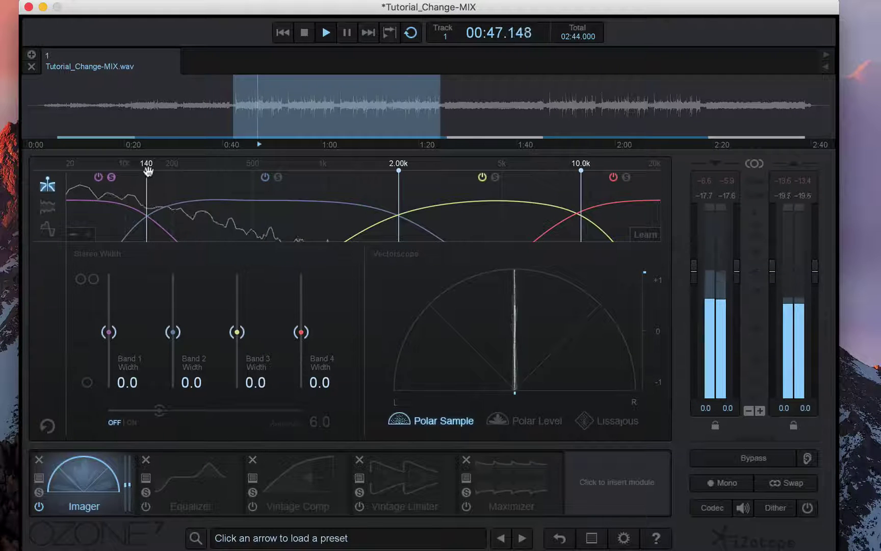
mouse_move(147, 171)
left_mouse_down()
mouse_move(134, 173)
mouse_move(141, 172)
left_mouse_up()
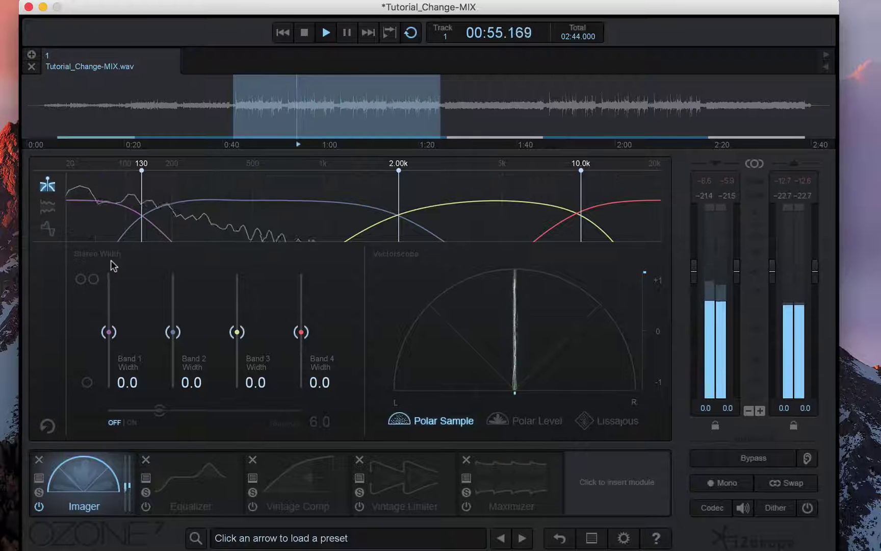
Narrow the Imager's Band 1 width to -100.0 while the loop plays, and set the lowest crossover to 135 Hz
key("space")
key("space")
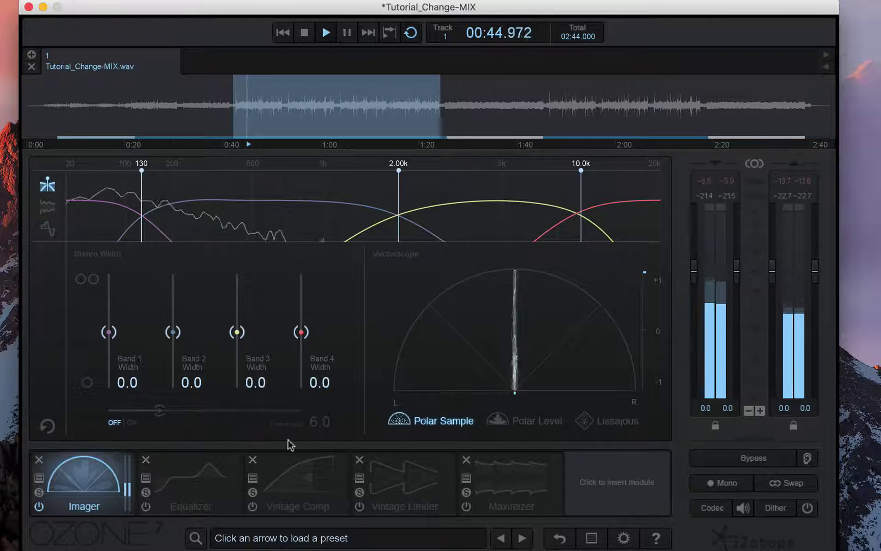
left_click_drag(109, 332, 108, 388)
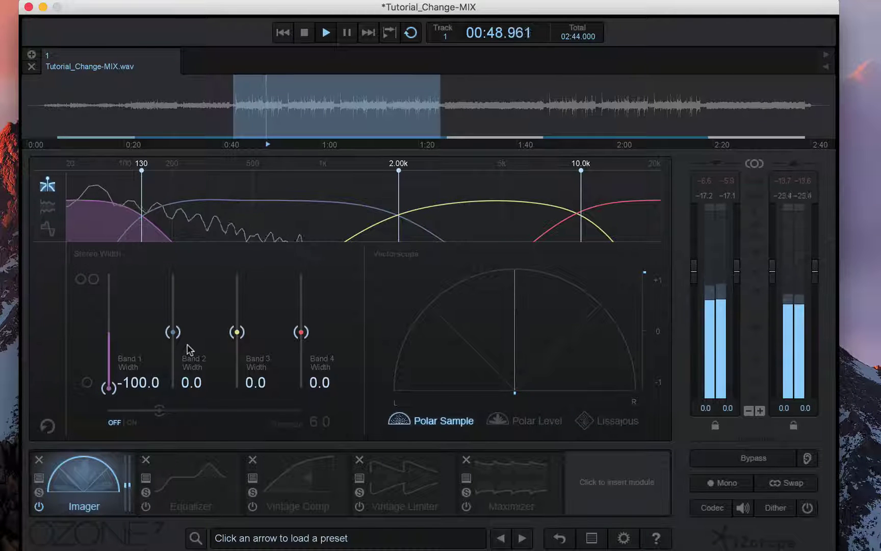
double_click(141, 163)
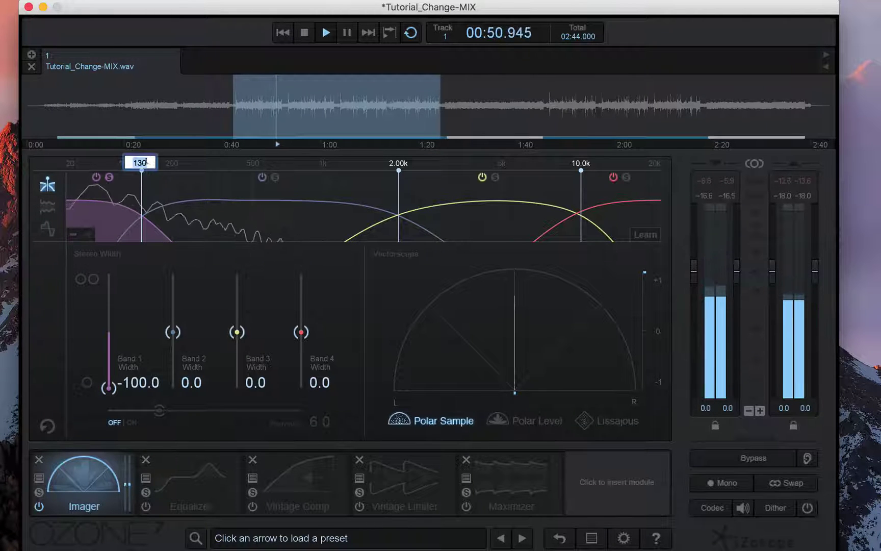
type("135")
key("Return")
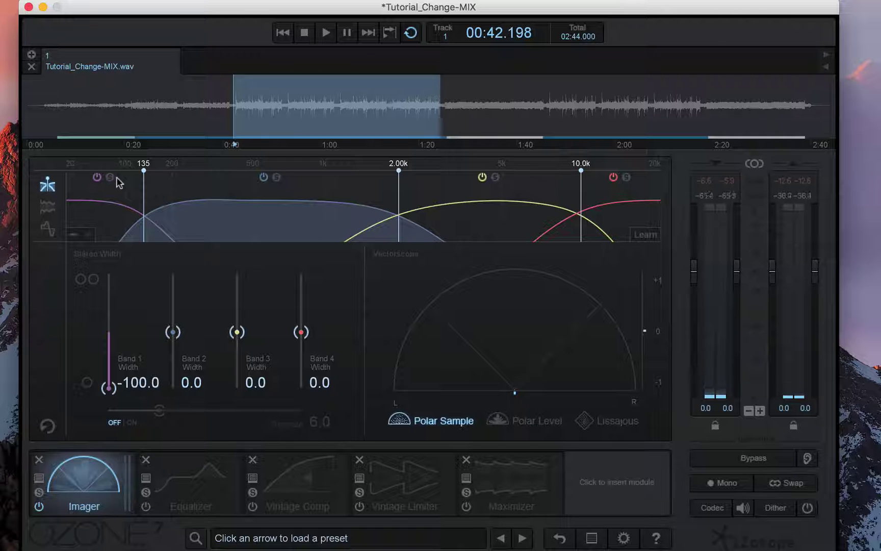
Solo Band 2 while looping the section, set the crossover above it to 1.78 kHz and its width to -24.1
left_click(276, 177)
key("space")
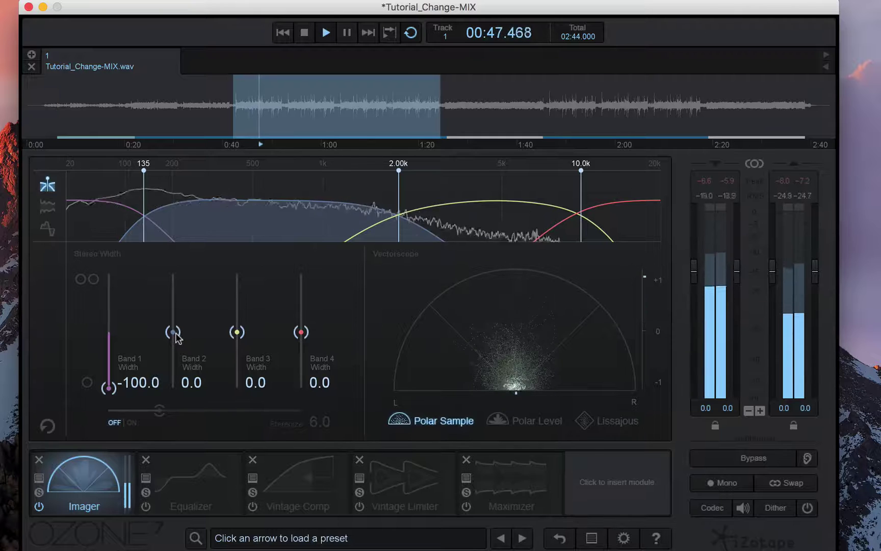
left_click_drag(174, 331, 175, 334)
left_click_drag(398, 170, 385, 171)
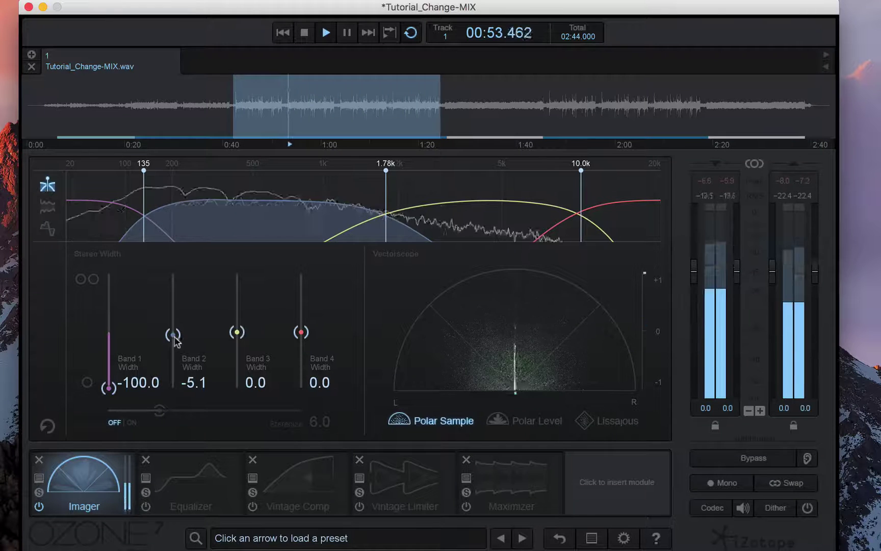
left_click_drag(174, 334, 174, 357)
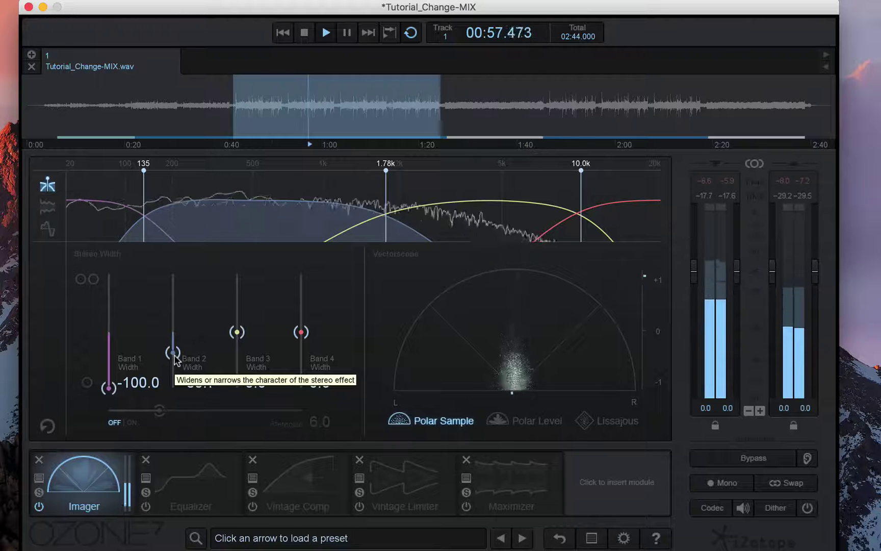
left_click_drag(173, 357, 173, 348)
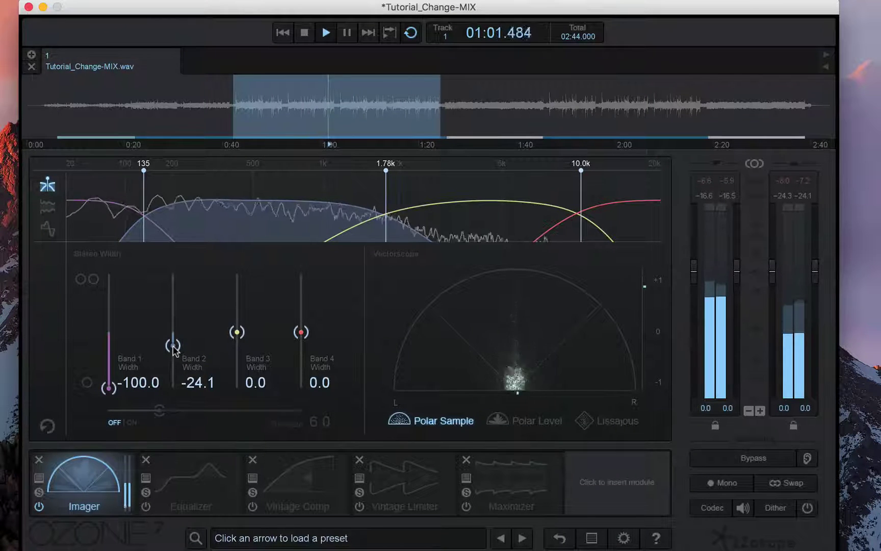
key("space")
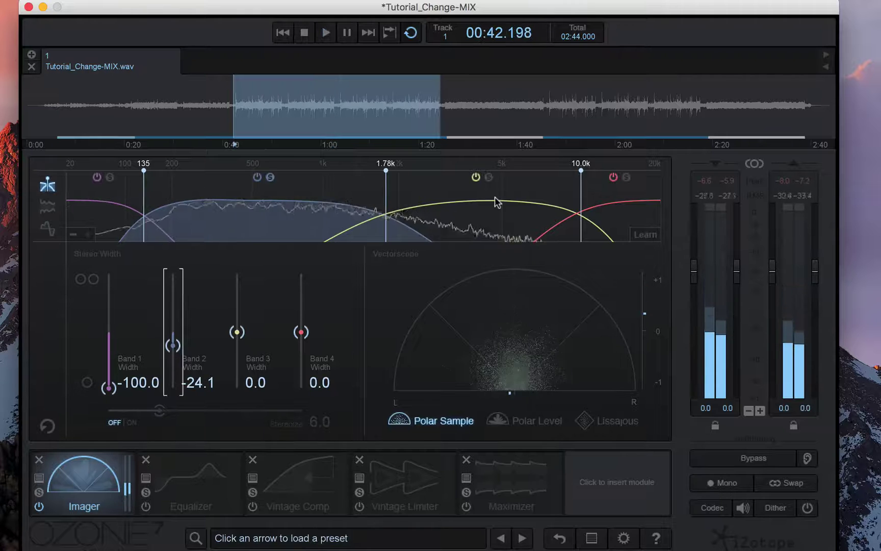
Solo Band 3 during playback and widen it to 21.5
left_click(489, 179)
key("space")
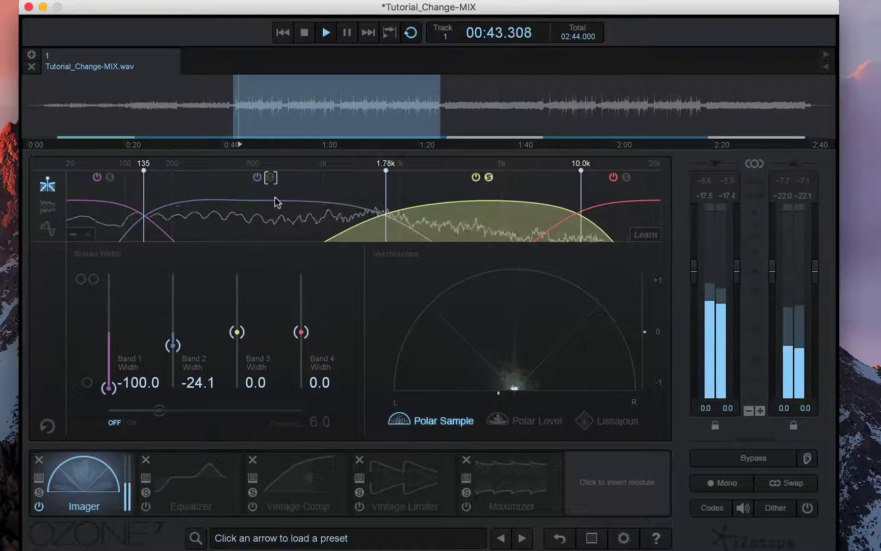
left_click_drag(237, 333, 237, 320)
With Band 4 soloed, set the highest crossover to 9.33 kHz, and set the Band 4 width to 10.1 and Band 3 to 17.7
left_click(626, 177)
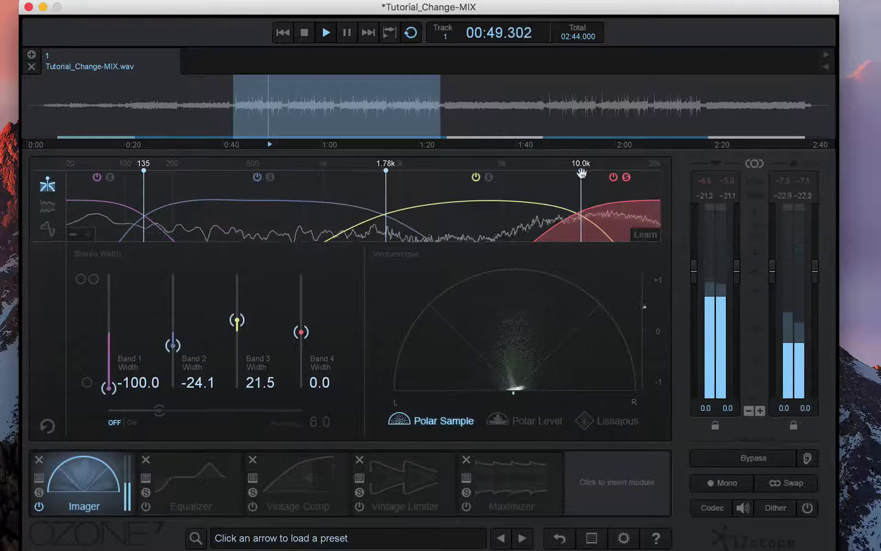
left_click_drag(580, 170, 573, 170)
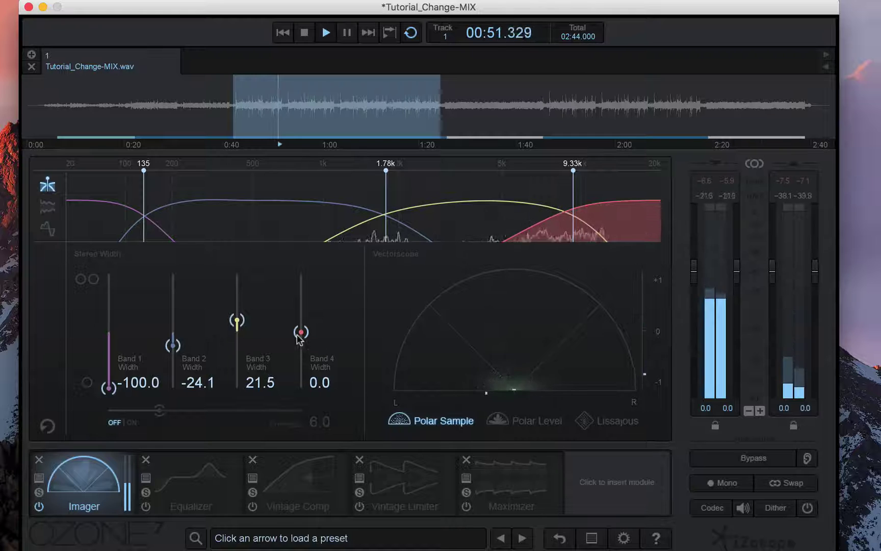
left_click_drag(301, 331, 306, 329)
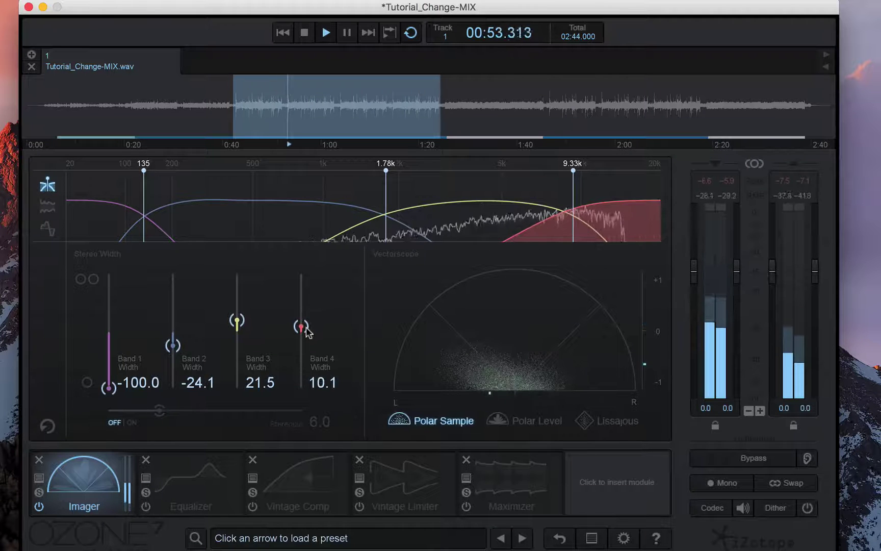
left_click_drag(235, 326, 236, 328)
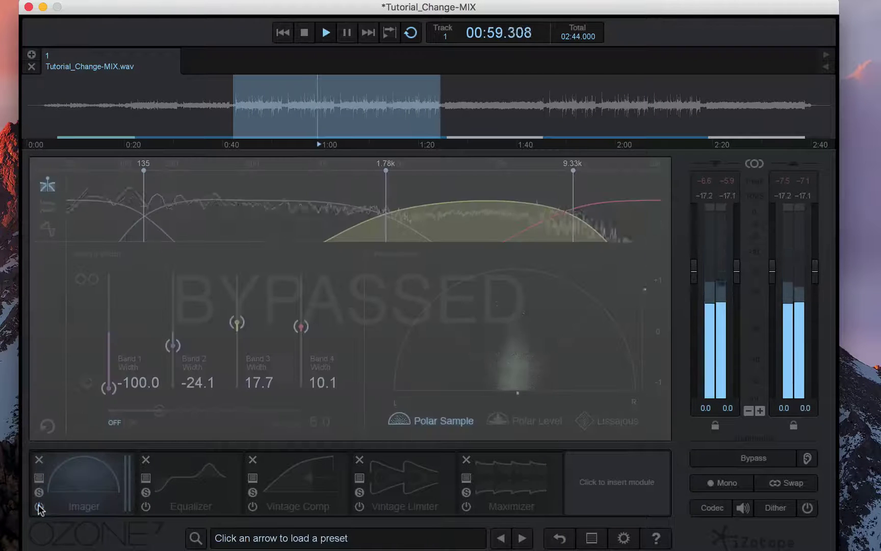
Compare the loop with the Imager bypassed and active, stop playback and leave the Imager enabled
left_click(40, 506)
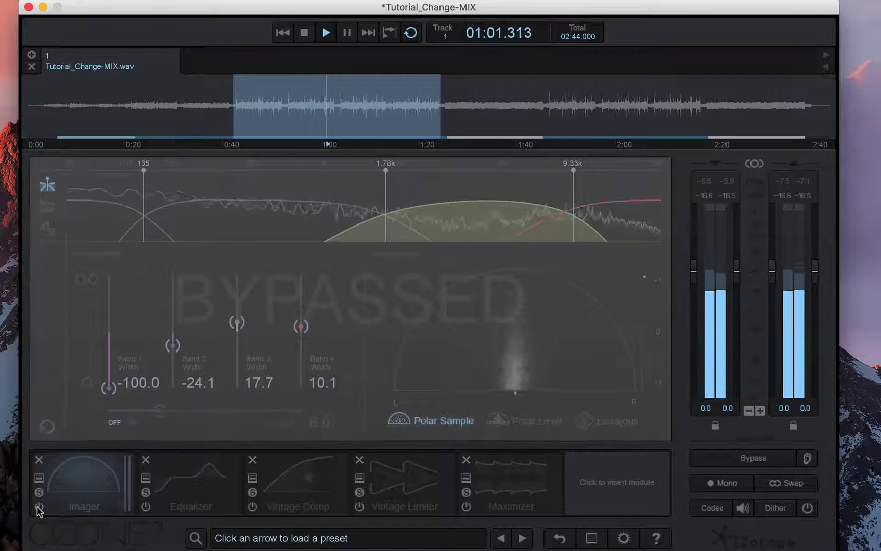
left_click(39, 507)
left_click(39, 507)
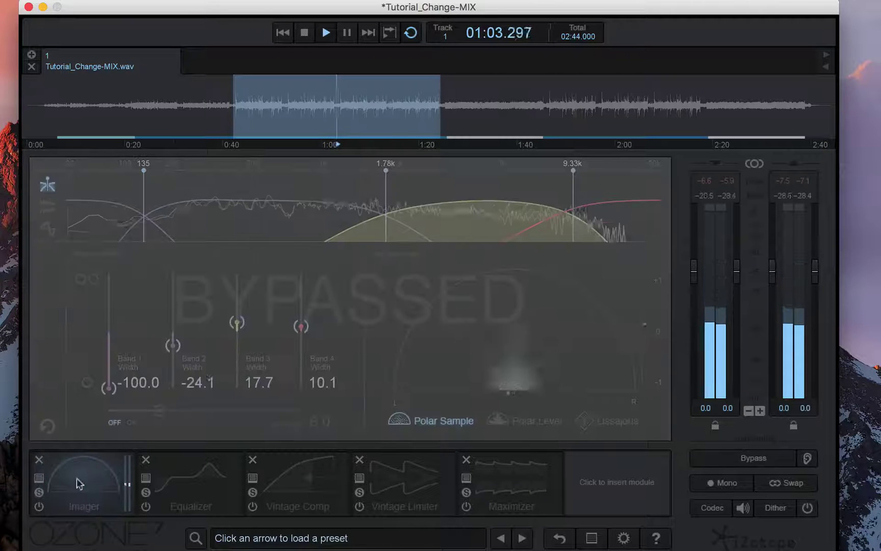
key("space")
left_click(38, 507)
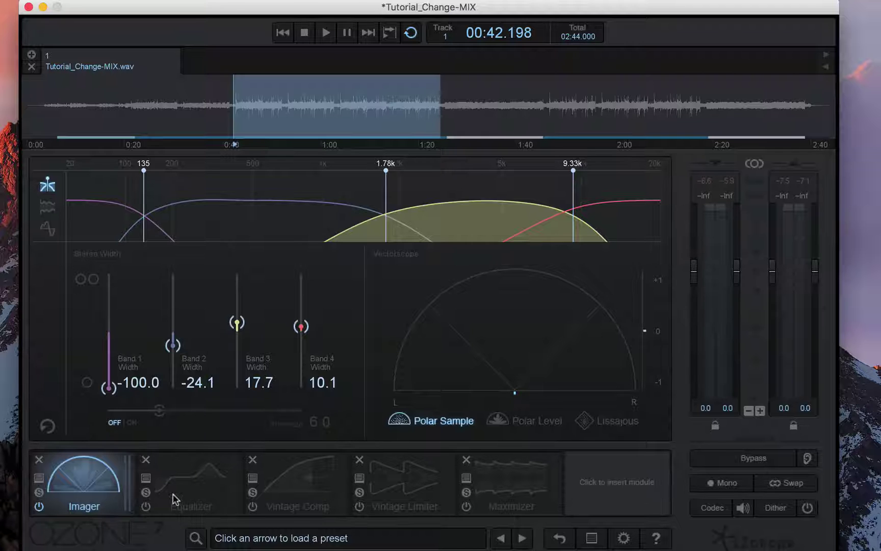
Enable the Equalizer module in Analog mode and switch its channel processing to Mid/Side
left_click(190, 487)
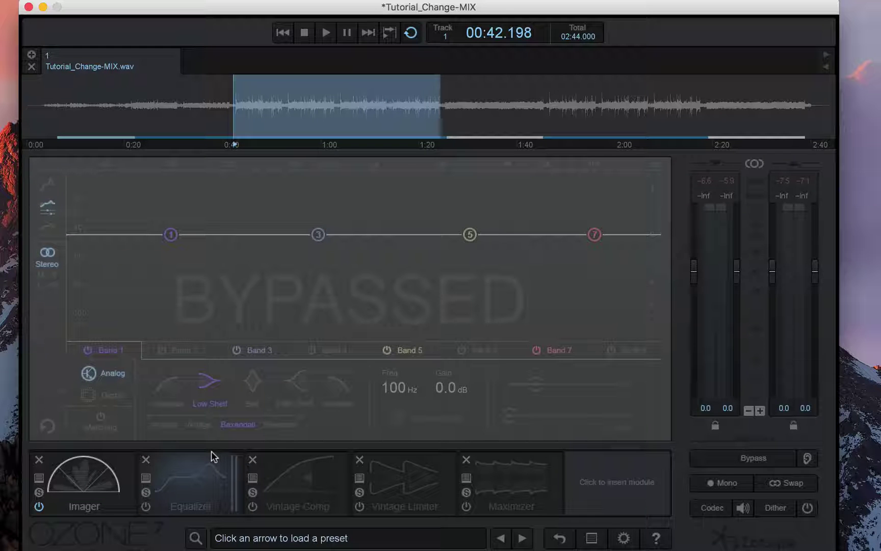
left_click(146, 507)
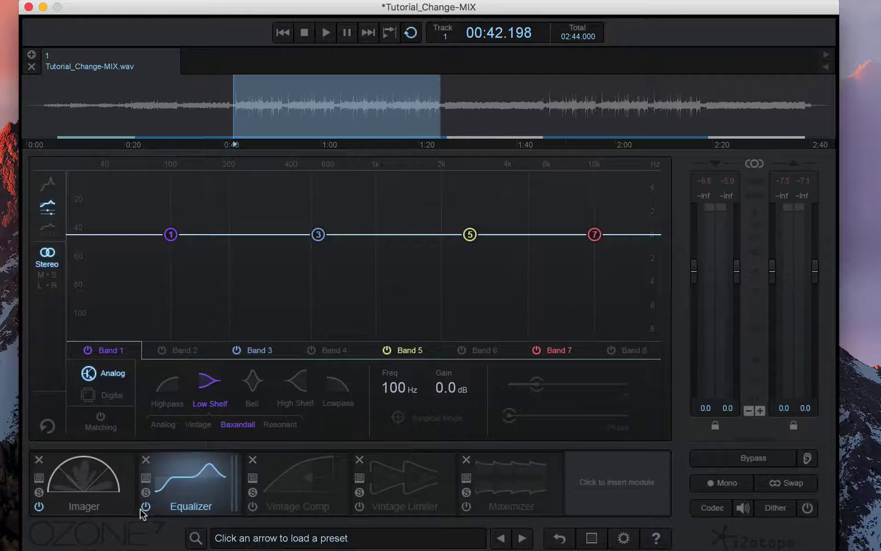
left_click(103, 395)
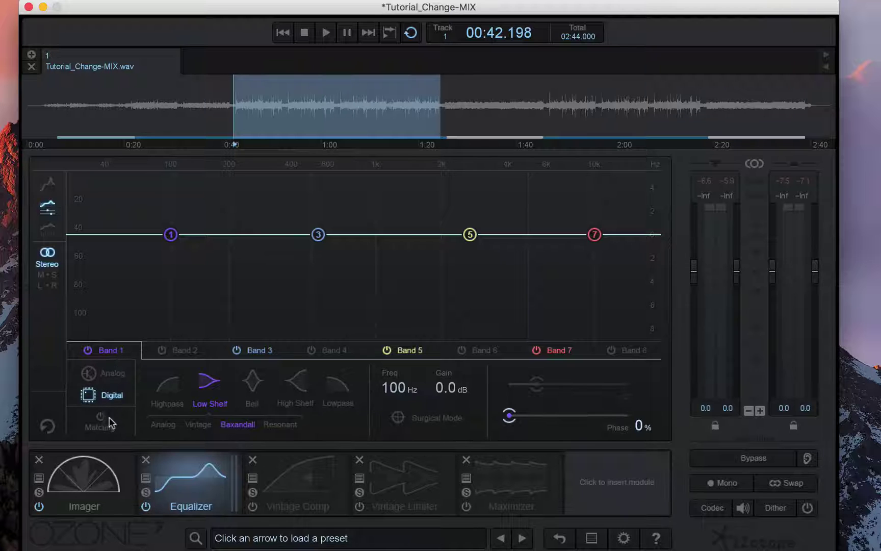
left_click(112, 374)
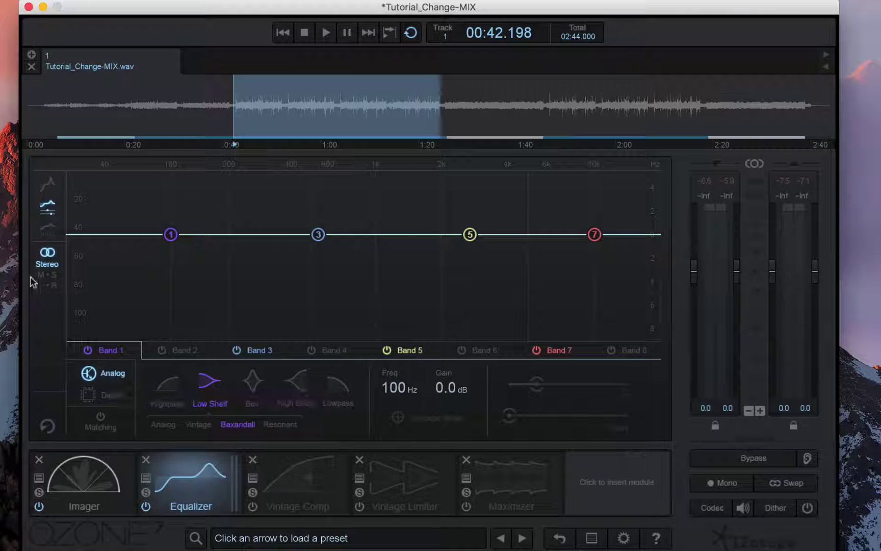
left_click(47, 275)
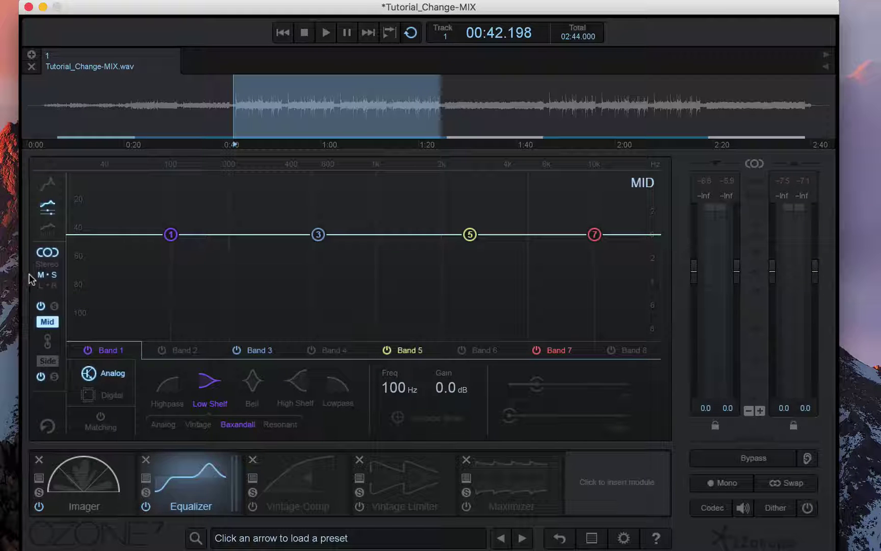
Try a Highpass on the Mid channel's Band 1, return it to Low Shelf, and set the Side channel's Band 1 to Highpass
left_click(168, 390)
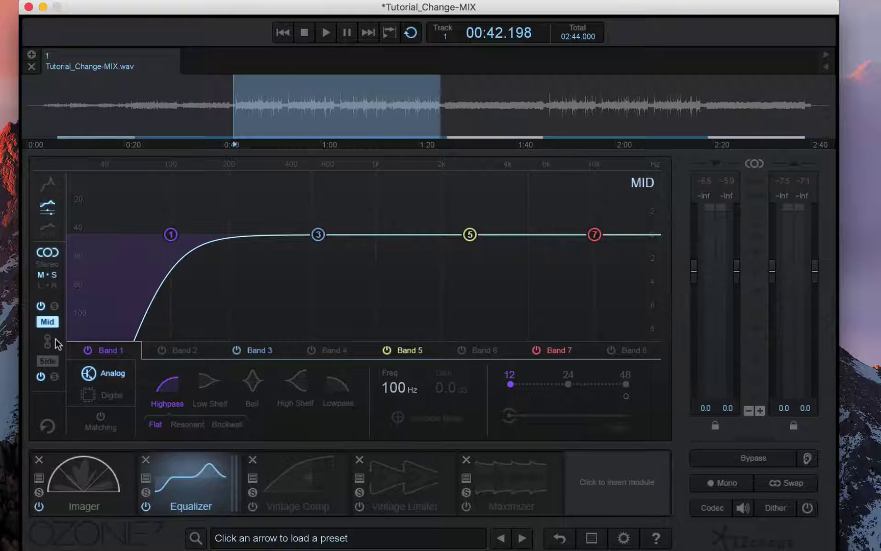
left_click(209, 388)
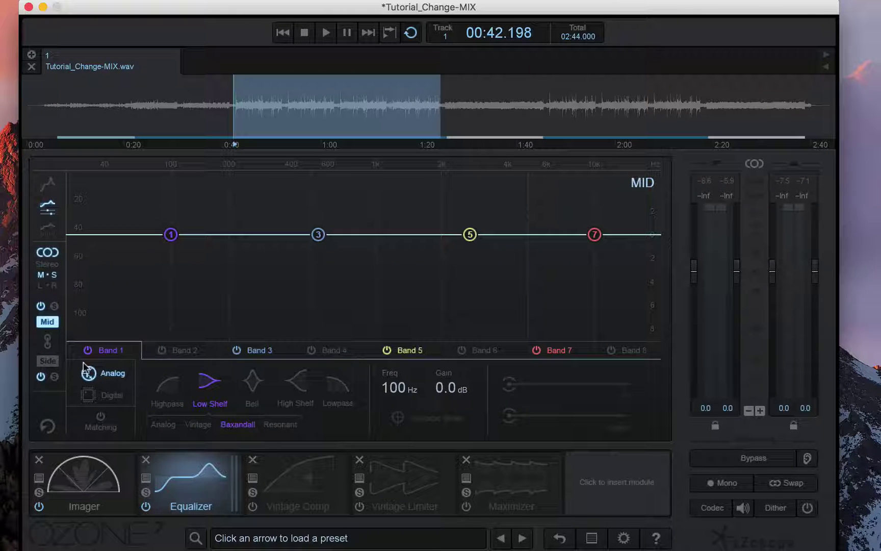
left_click(47, 361)
left_click(165, 380)
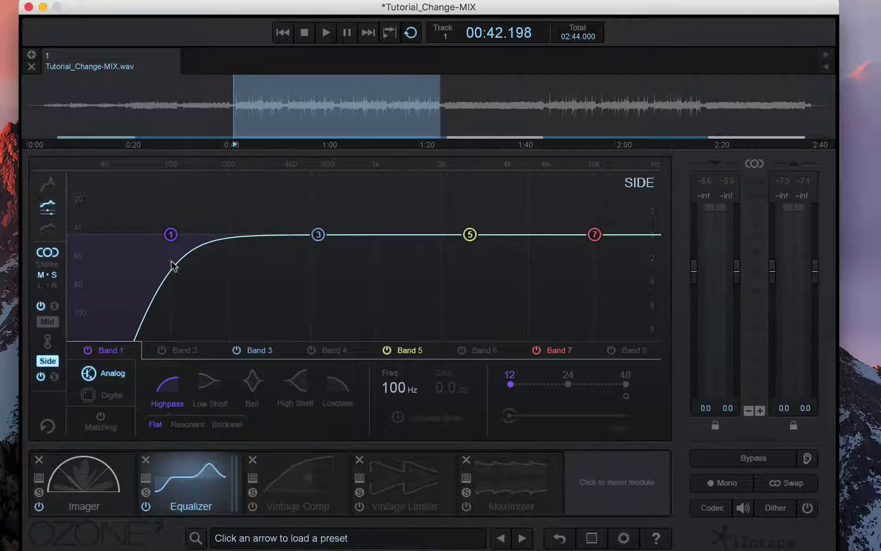
Play the looped section with the Equalizer's Side channel soloed to hear its high-passed signal
key("space")
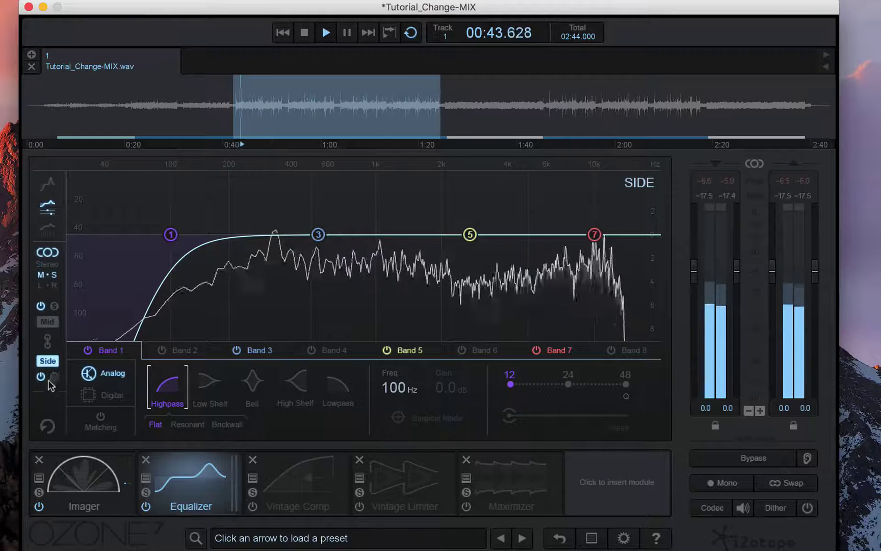
key("space")
key("space")
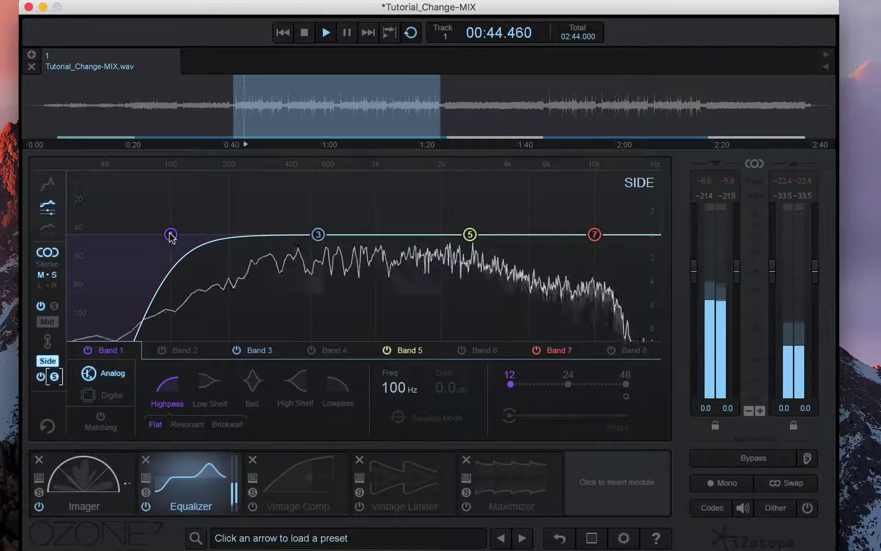
key("space")
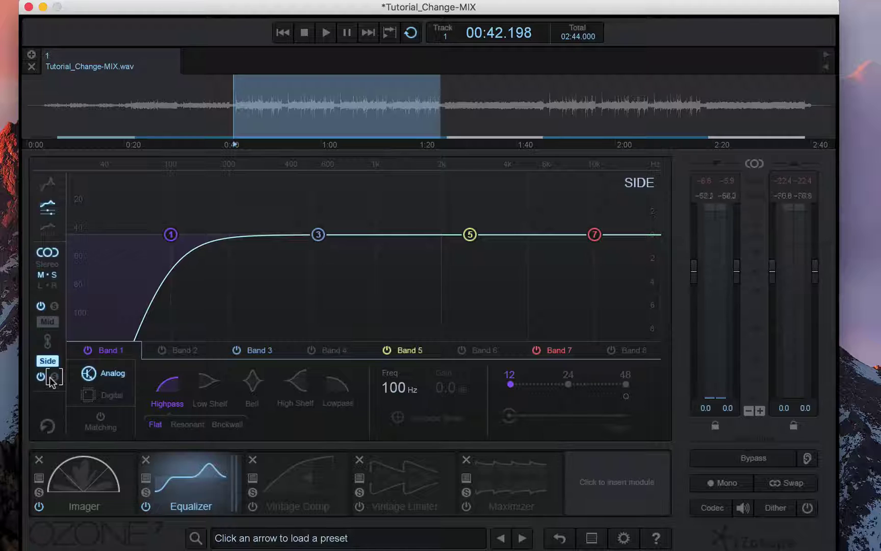
Play the looped section on the Equalizer's Mid channel, first unsoloed and briefly soloed
left_click(53, 322)
key("space")
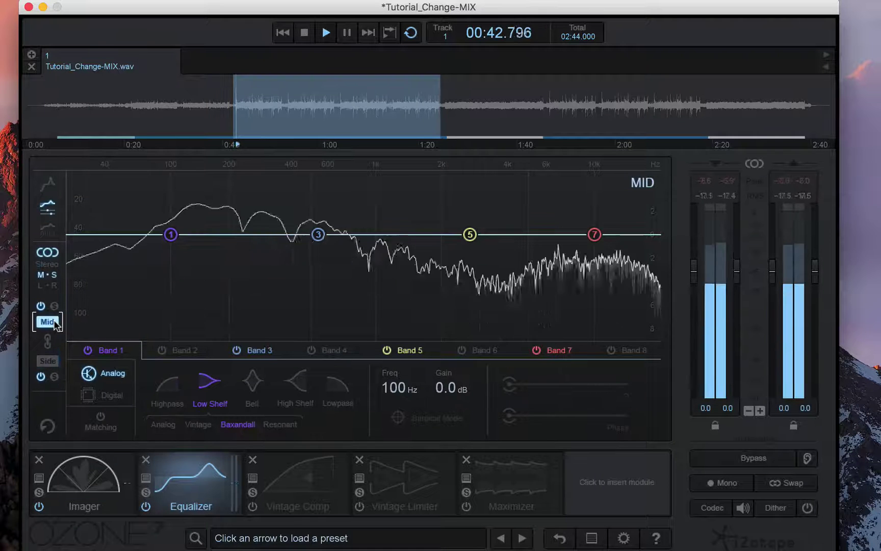
left_click(54, 306)
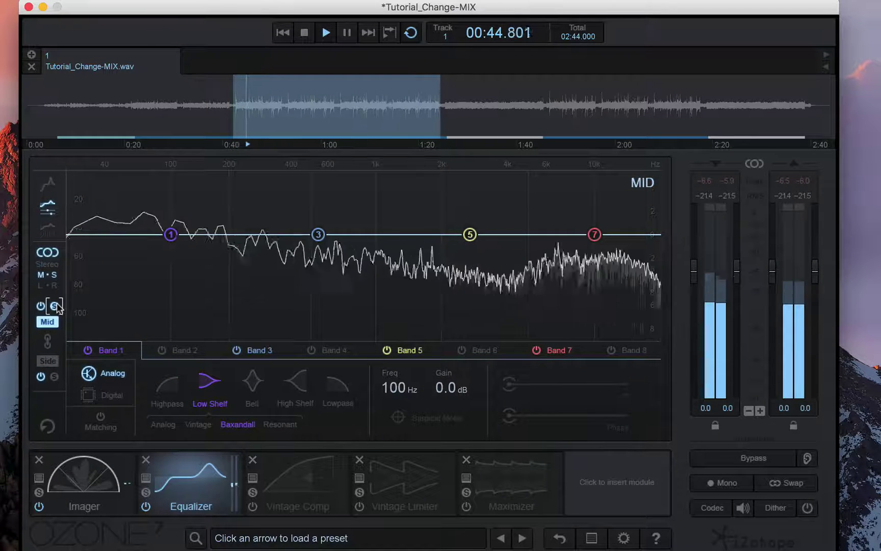
key("space")
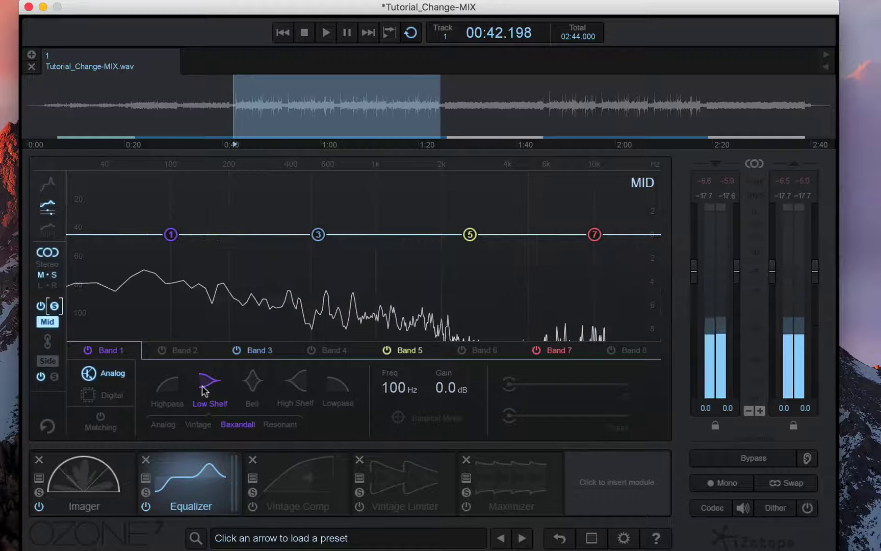
Set the Mid channel's Band 1 to a Highpass at 20 Hz and play the loop with and without Mid soloed
left_click(168, 386)
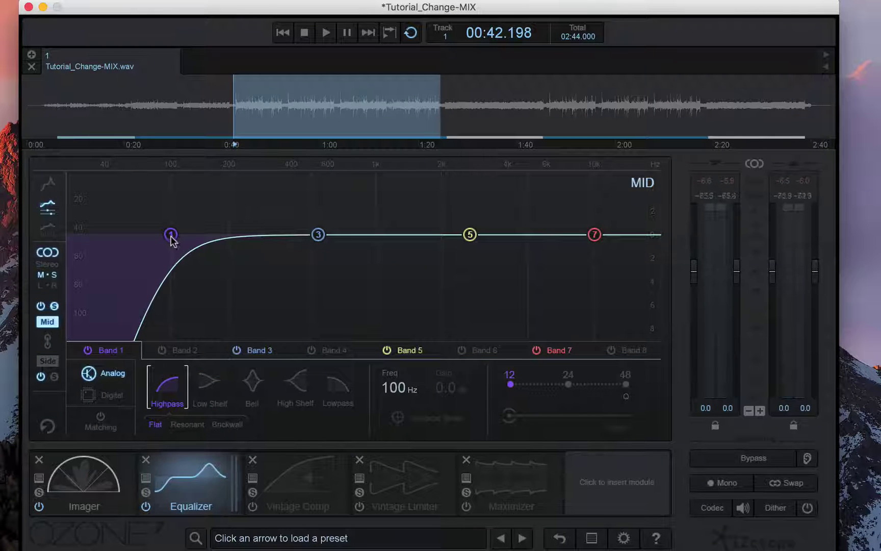
left_click_drag(170, 235, 44, 245)
key("space")
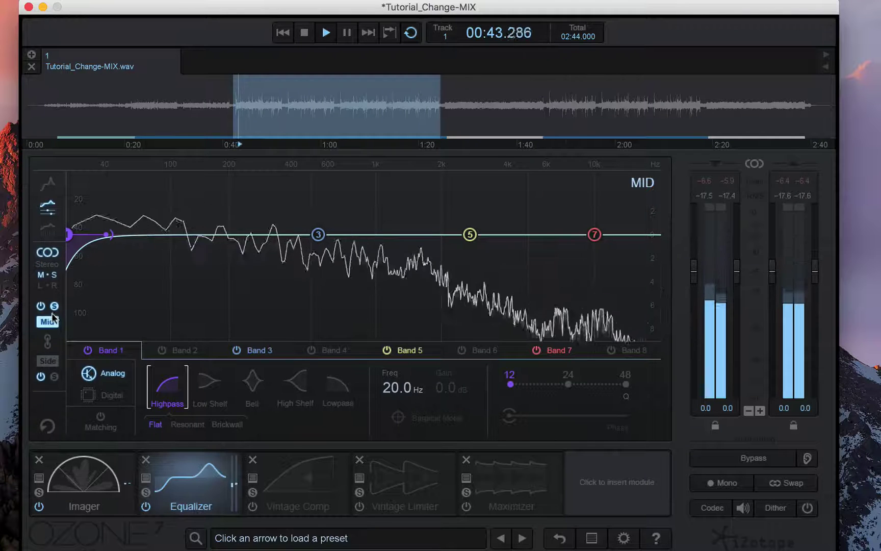
key("space")
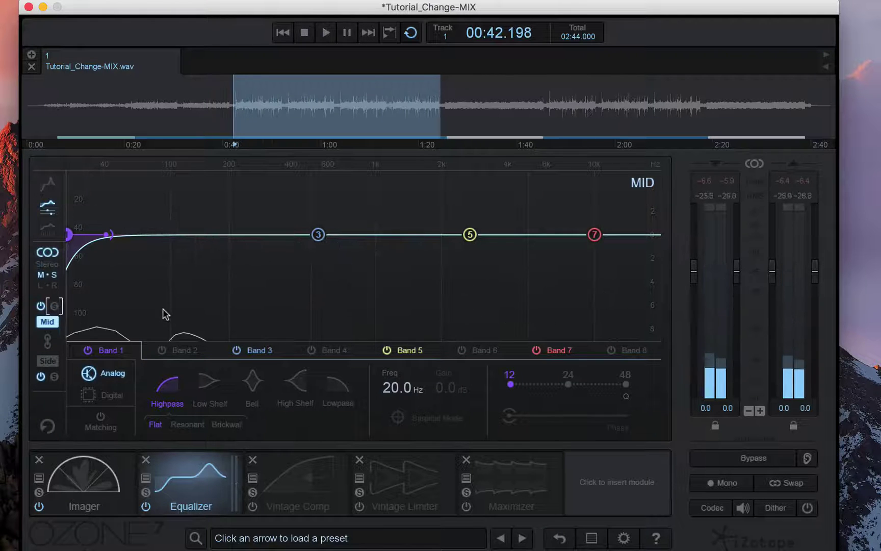
key("space")
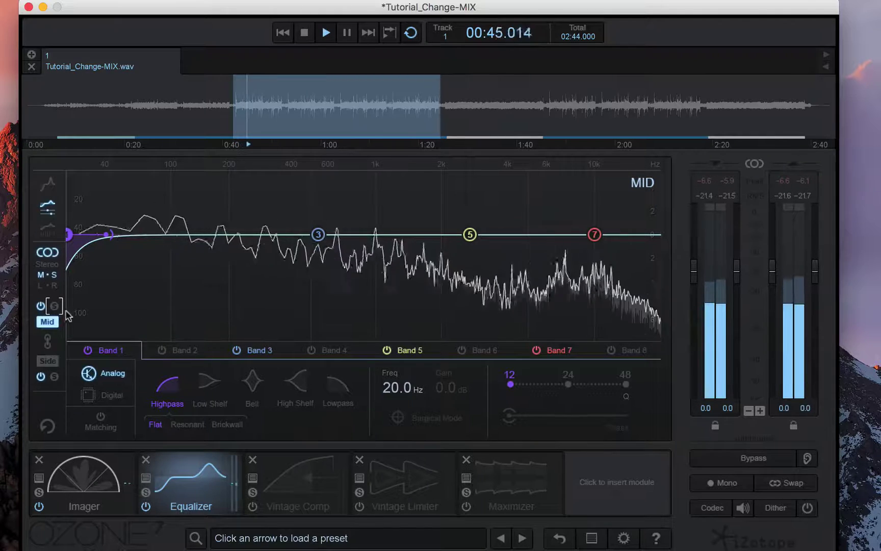
Boost the Side channel's Band 7 high shelf by 0.5 dB at 9.46 kHz and stop playback
left_click(49, 359)
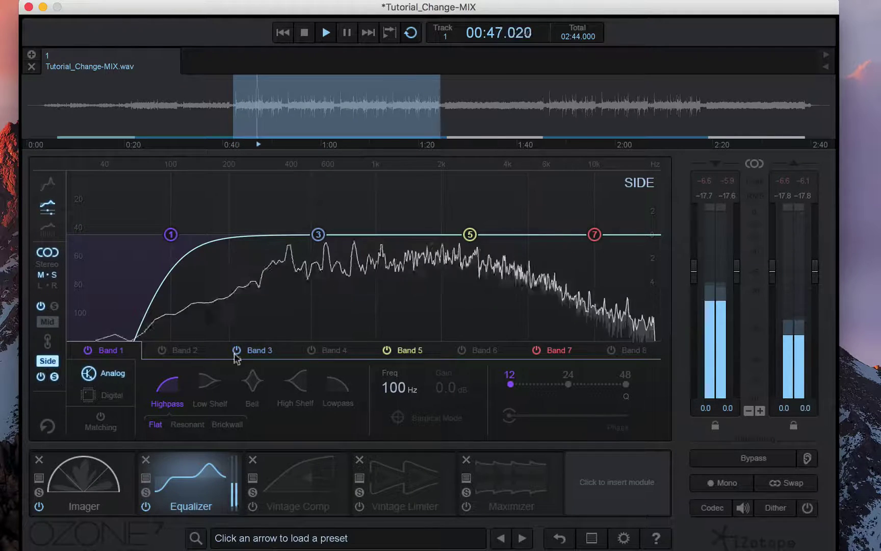
left_click(595, 235)
left_click_drag(595, 233, 592, 227)
key("space")
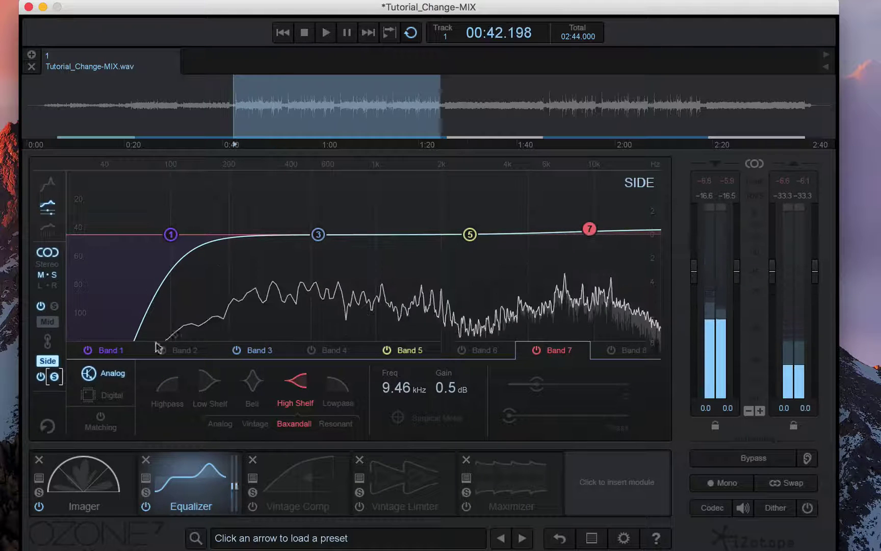
Solo the Mid channel, play the loop and boost its Band 7 high shelf by 0.6 dB at 9.67 kHz
left_click(54, 306)
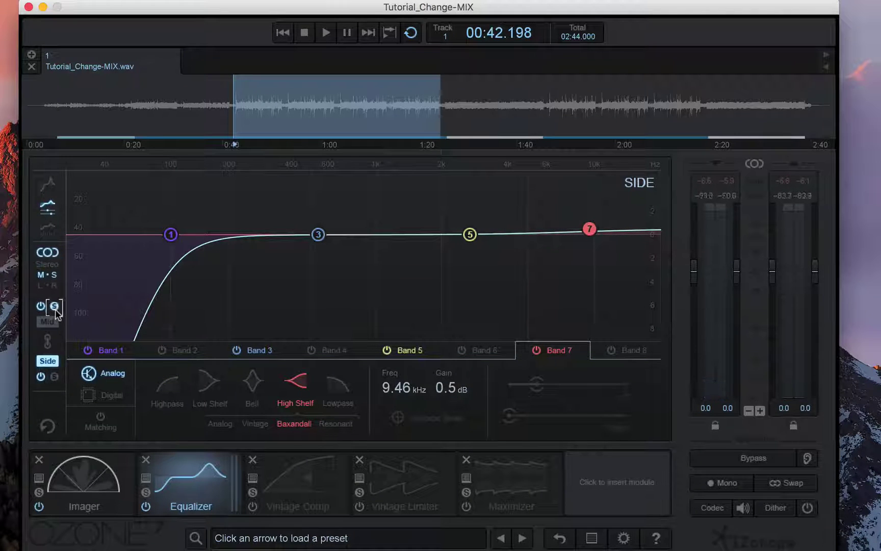
key("space")
left_click(48, 321)
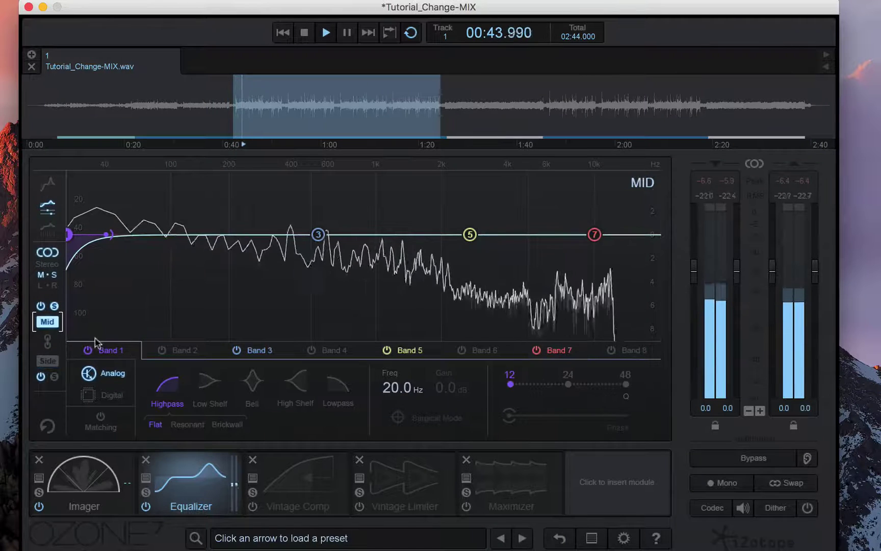
left_click_drag(593, 232, 590, 226)
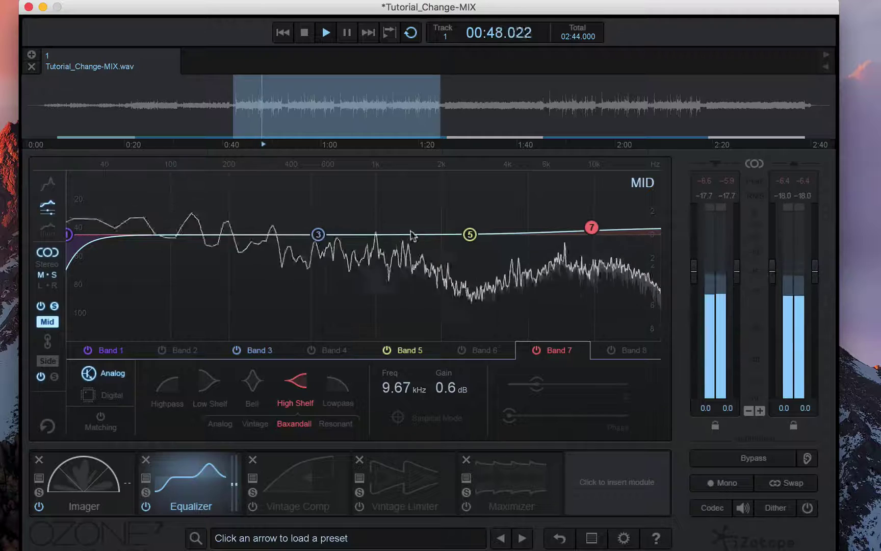
Shape the Mid channel's Band 5 bell to a 0.7 dB boost at 3.18 kHz with a Q of 1.4
left_click_drag(469, 234, 489, 220)
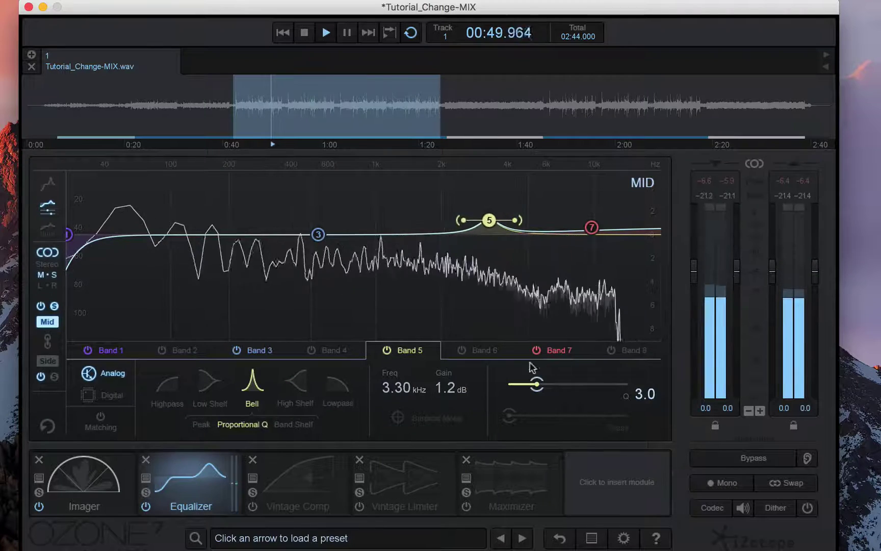
mouse_move(537, 384)
left_mouse_down()
mouse_move(505, 386)
mouse_move(519, 384)
left_mouse_up()
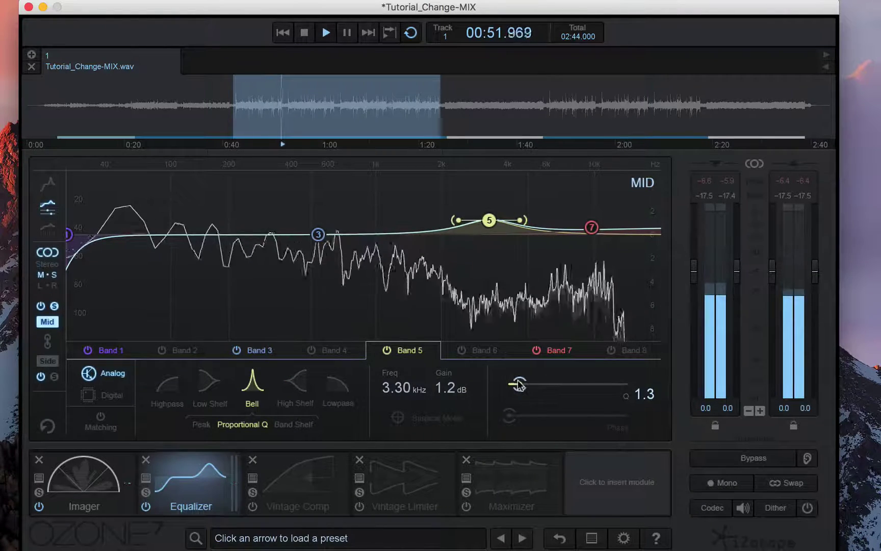
left_click_drag(490, 222, 488, 231)
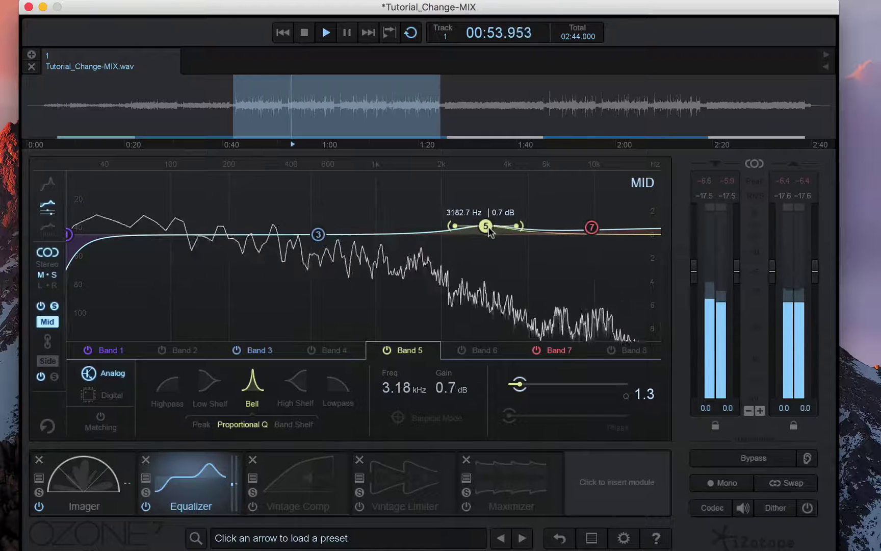
scroll(488, 230, "up", 1)
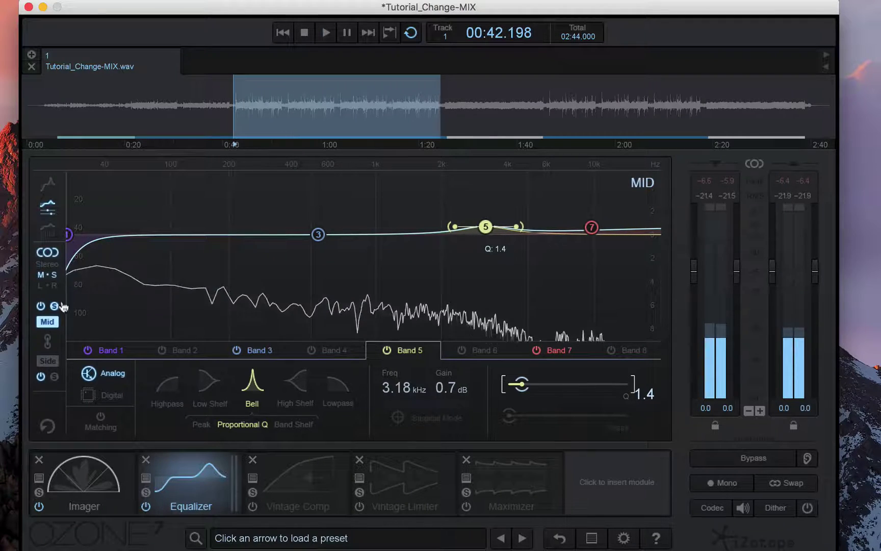
Unsolo the Mid channel and disable its Band 3 while the loop plays
left_click(55, 306)
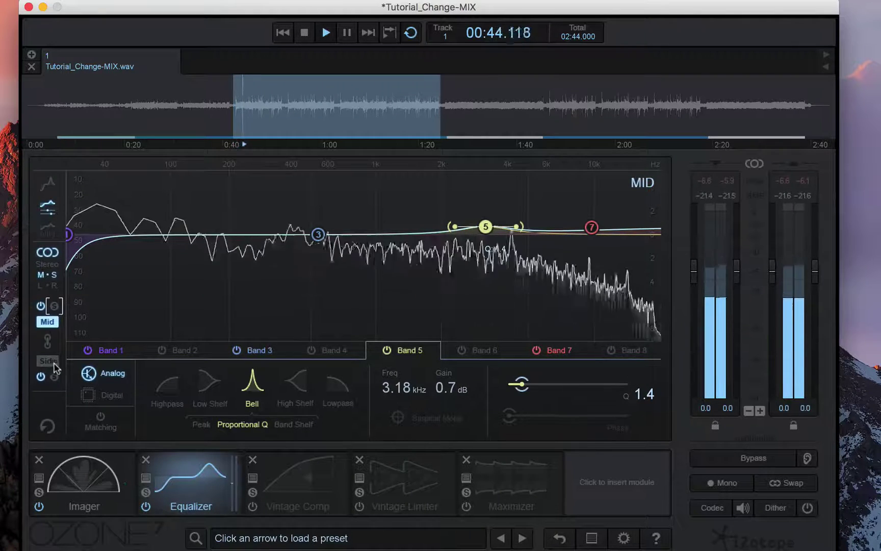
left_click(236, 350)
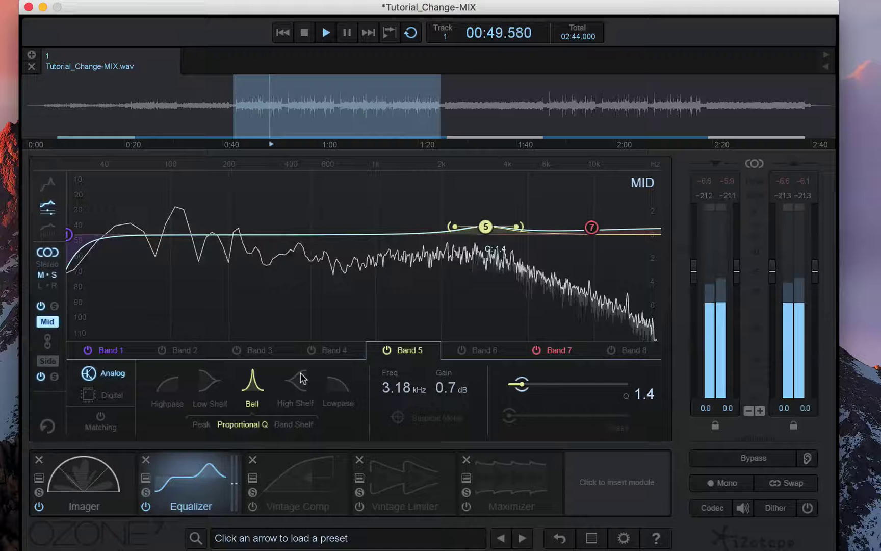
key("space")
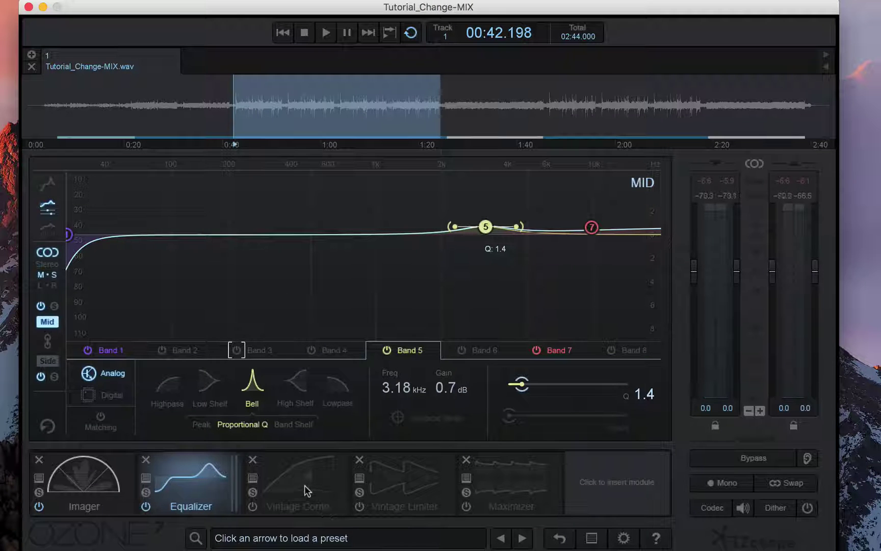
Play the loop with the Equalizer bypassed and re-enabled to compare the sound
key("space")
left_click(146, 506)
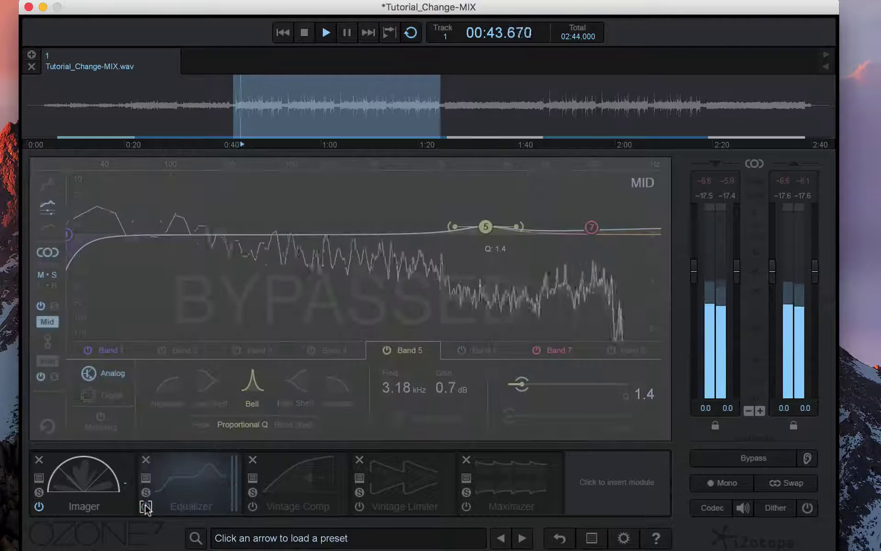
left_click(145, 507)
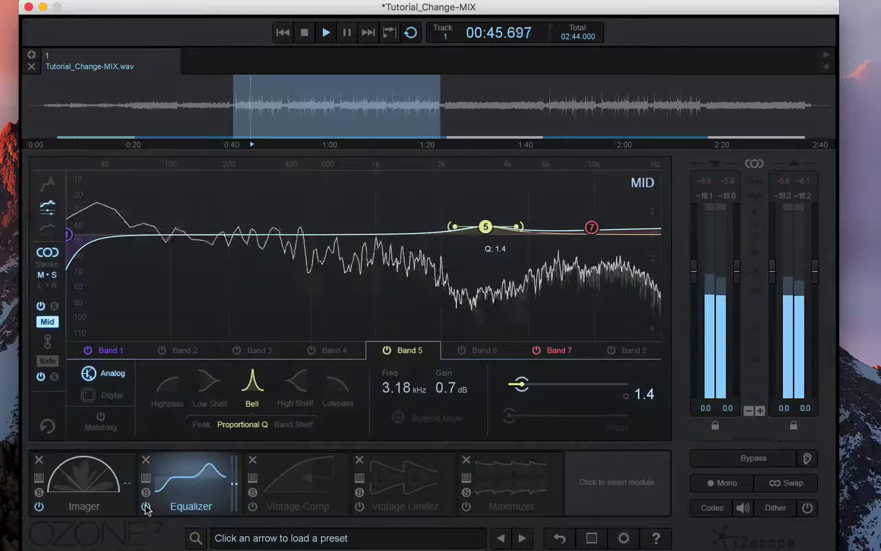
key("space")
Enable the Vintage Compressor in Smooth mode and set its detection filter's low node to about 197 Hz
left_click(300, 482)
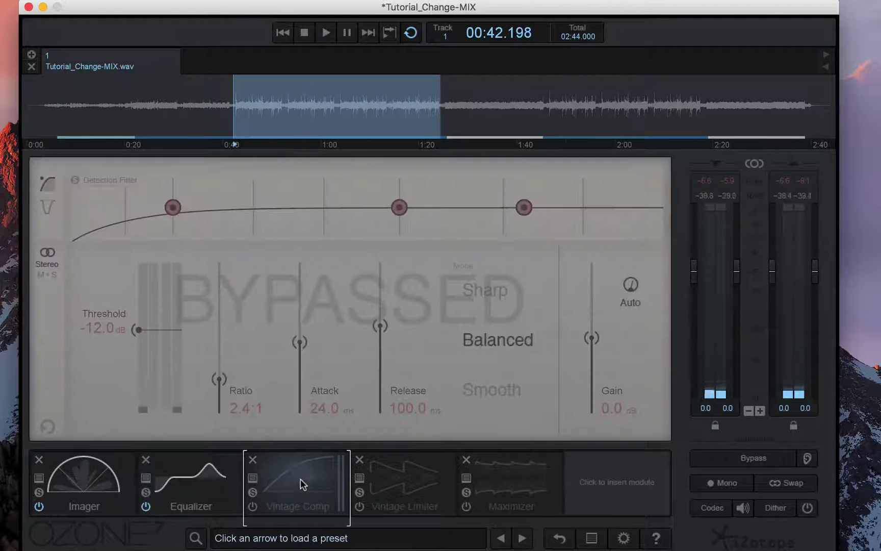
left_click(253, 506)
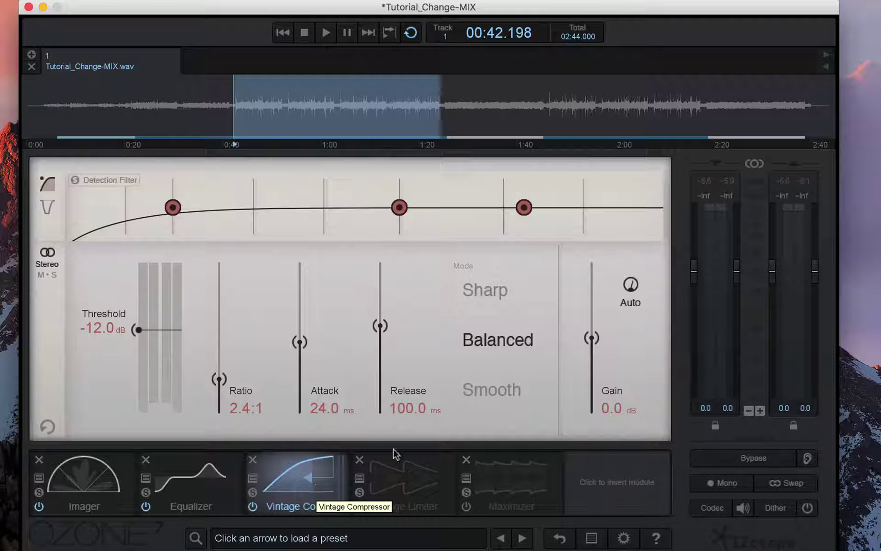
left_click(505, 390)
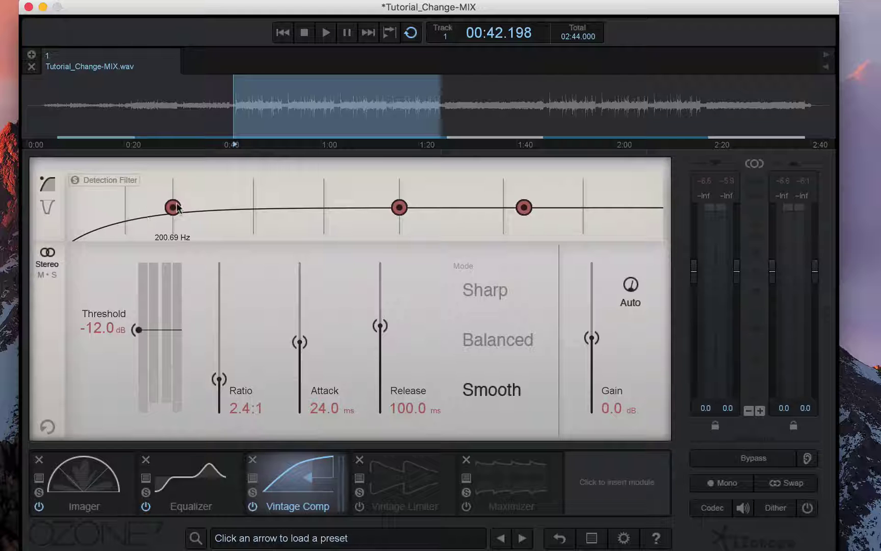
left_click_drag(176, 206, 127, 207)
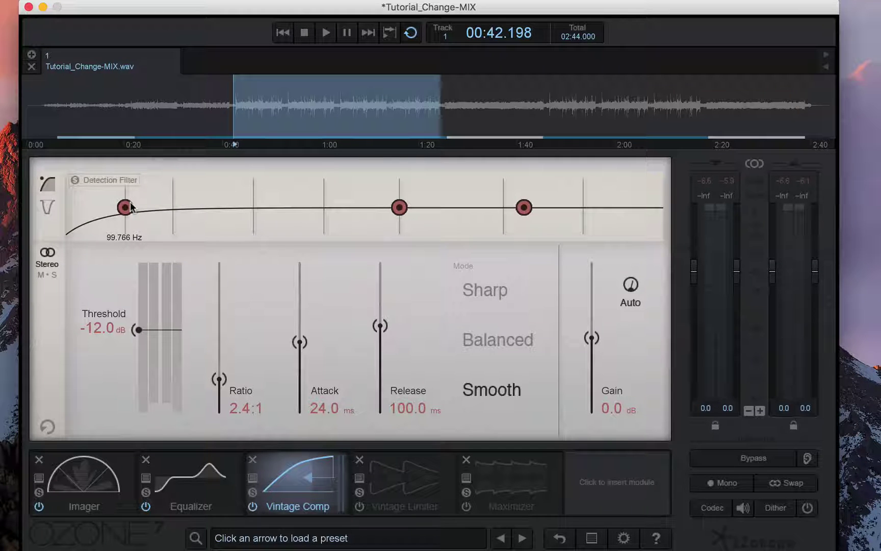
left_click_drag(130, 205, 172, 206)
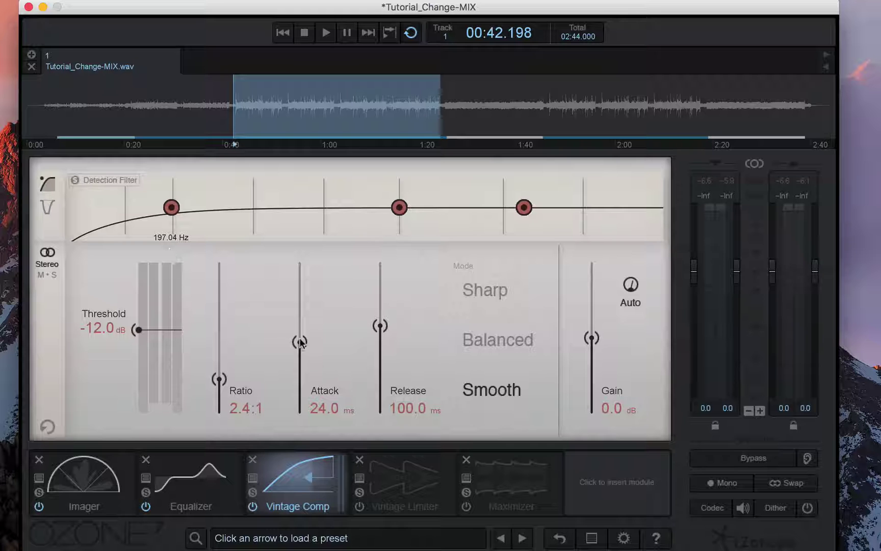
Audition the compressor on the loop and try an attack of 60.7 ms and a release of 79.5 ms
key("space")
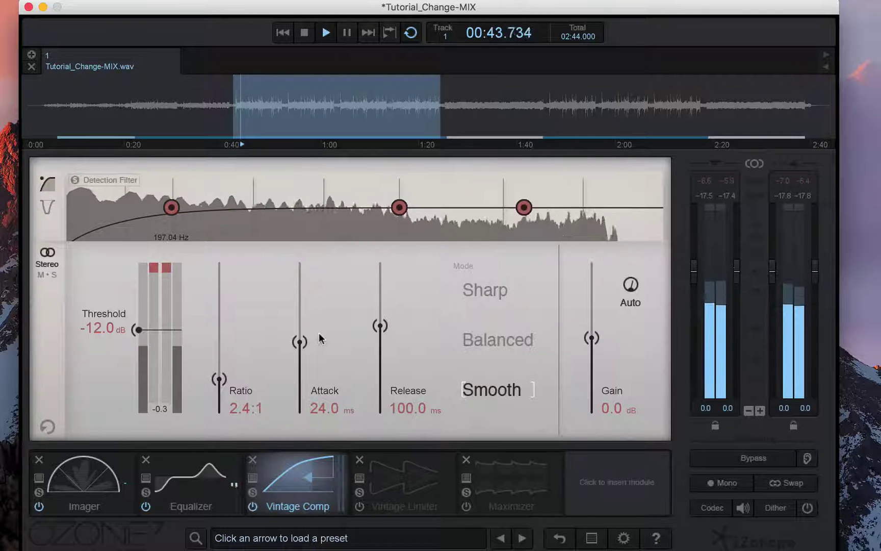
key("space")
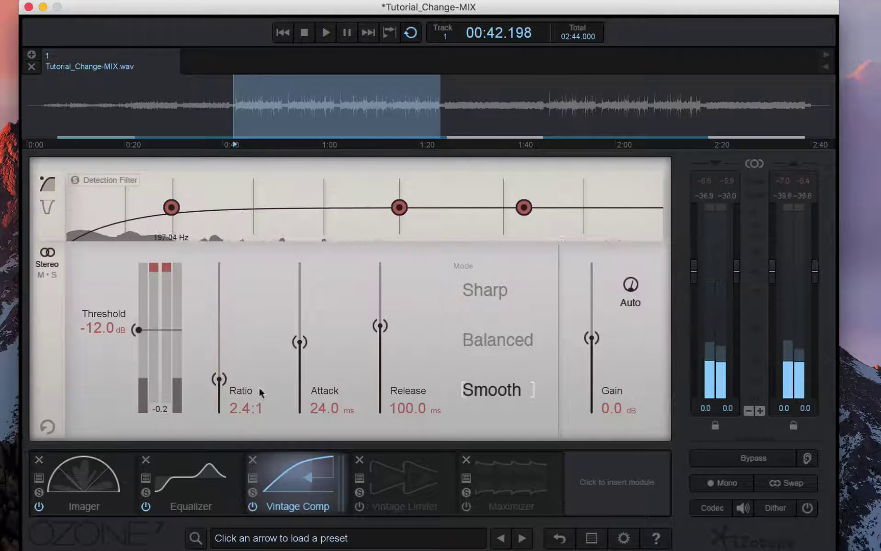
left_click_drag(299, 342, 299, 298)
left_click_drag(385, 340, 380, 365)
key("space")
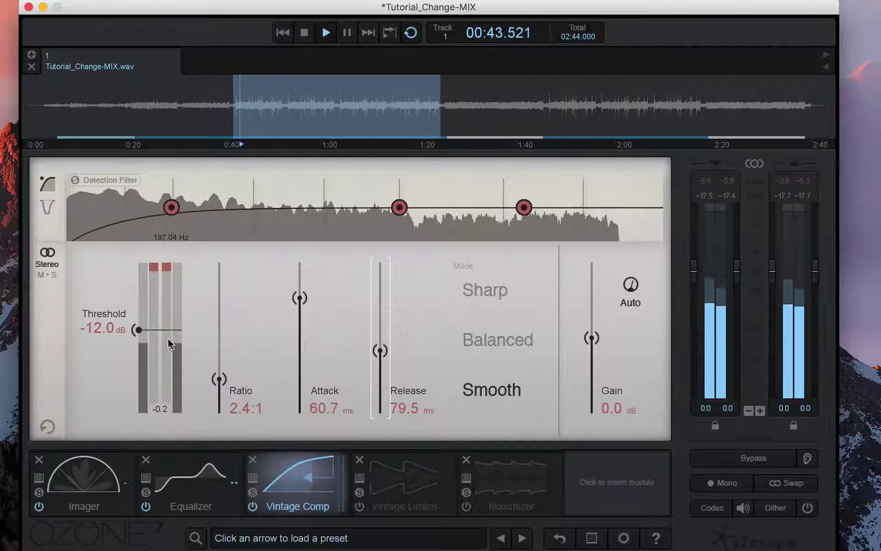
Try compressor thresholds of -40.3 dB, -18.6 dB and -19.9 dB while repeatedly playing the looped section
left_click_drag(137, 329, 137, 388)
key("space")
key("space")
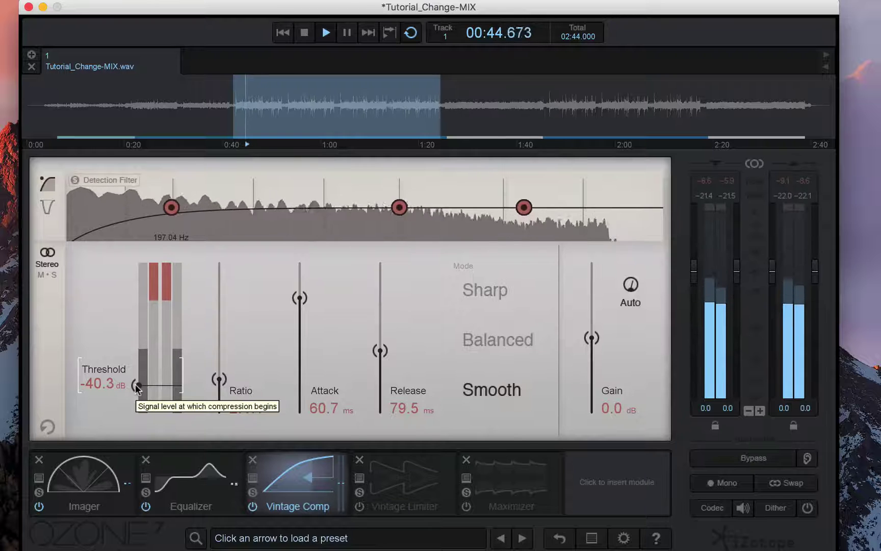
key("space")
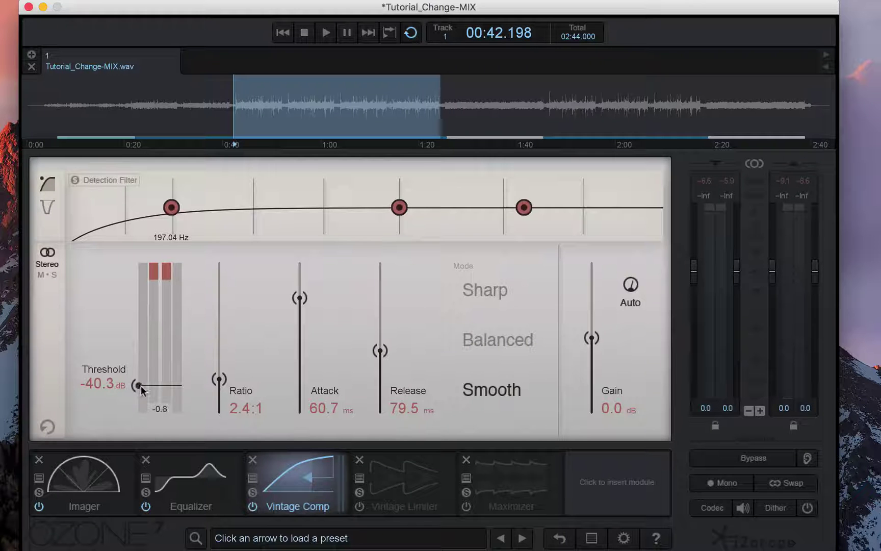
key("space")
left_click_drag(141, 389, 141, 348)
key("space")
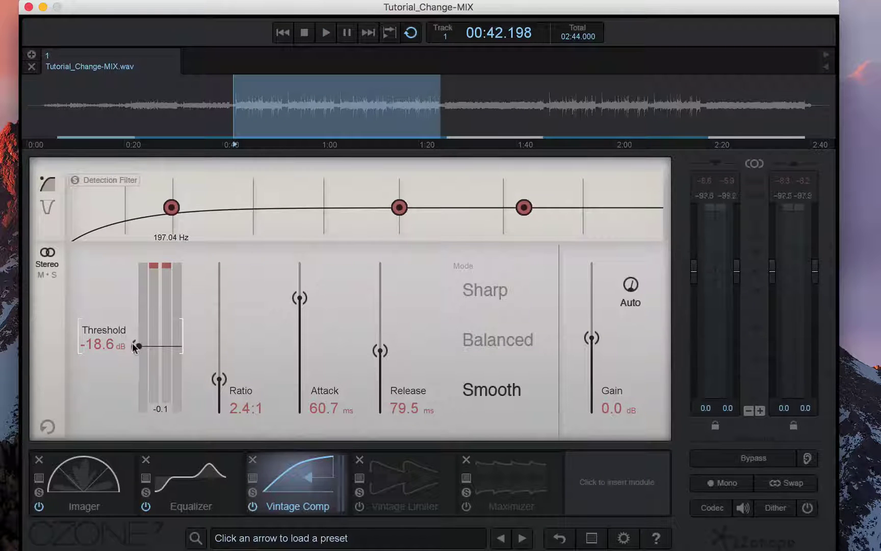
left_click_drag(138, 346, 138, 348)
key("space")
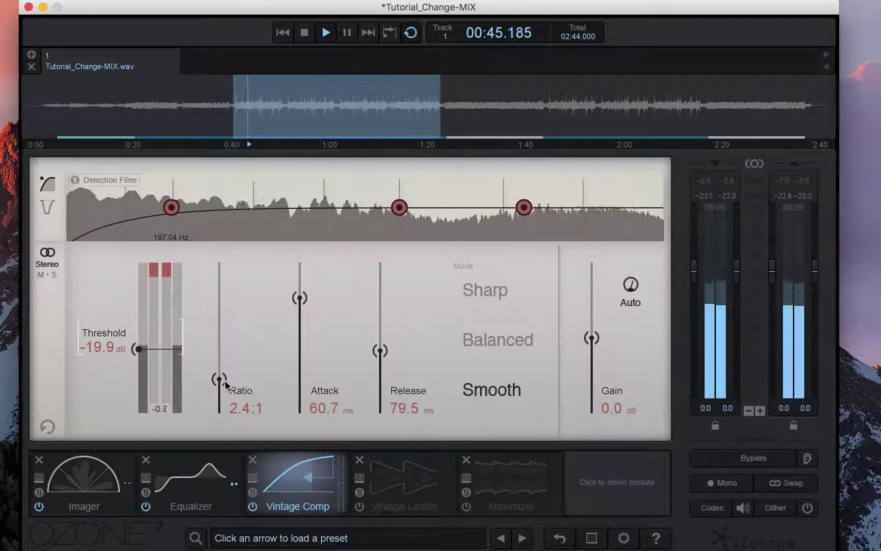
Set the compressor's ratio to 1.6:1, threshold to -27.8 dB, attack to 70.6 ms and release to 90.0 ms
left_click_drag(220, 380, 223, 396)
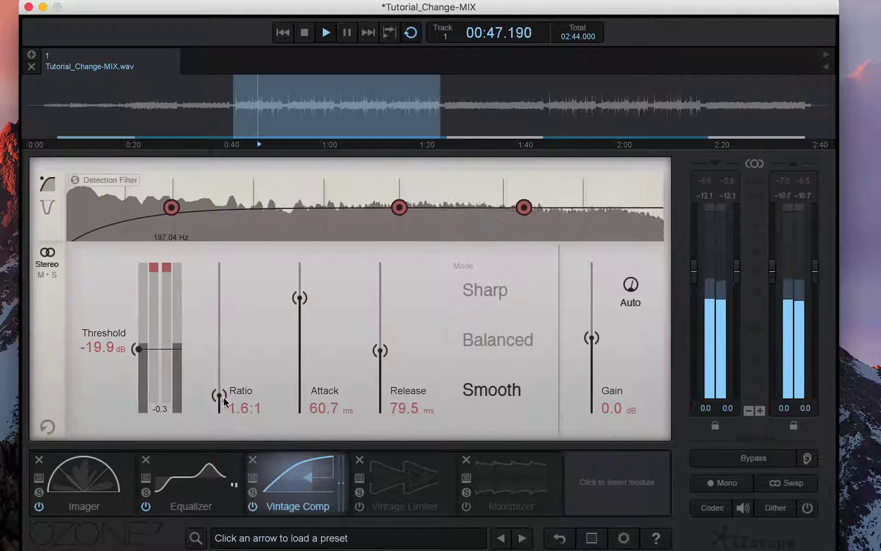
left_click_drag(138, 349, 136, 365)
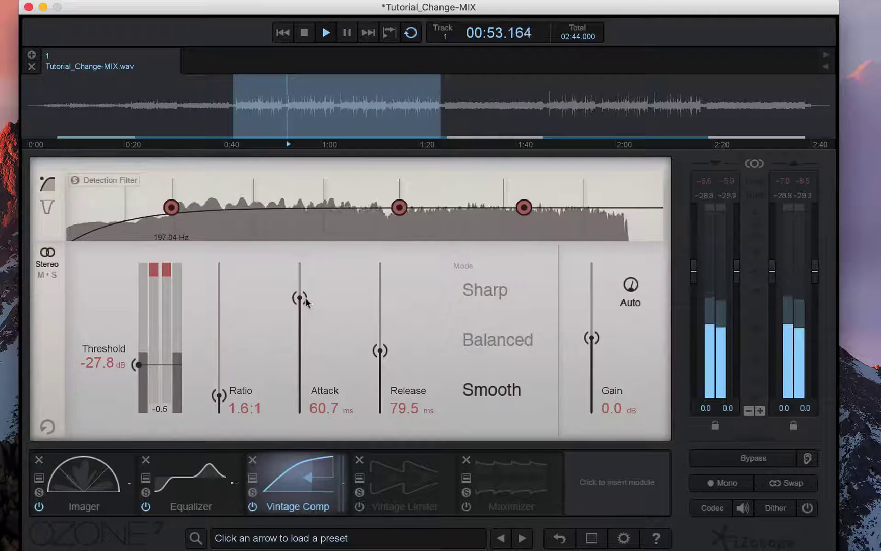
mouse_move(299, 298)
left_mouse_down()
mouse_move(300, 310)
mouse_move(300, 292)
left_mouse_up()
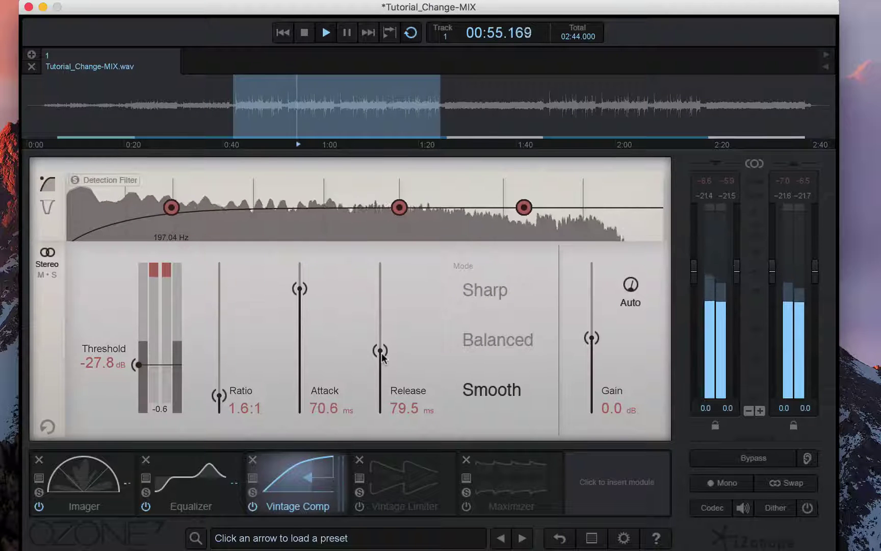
left_click_drag(381, 353, 383, 341)
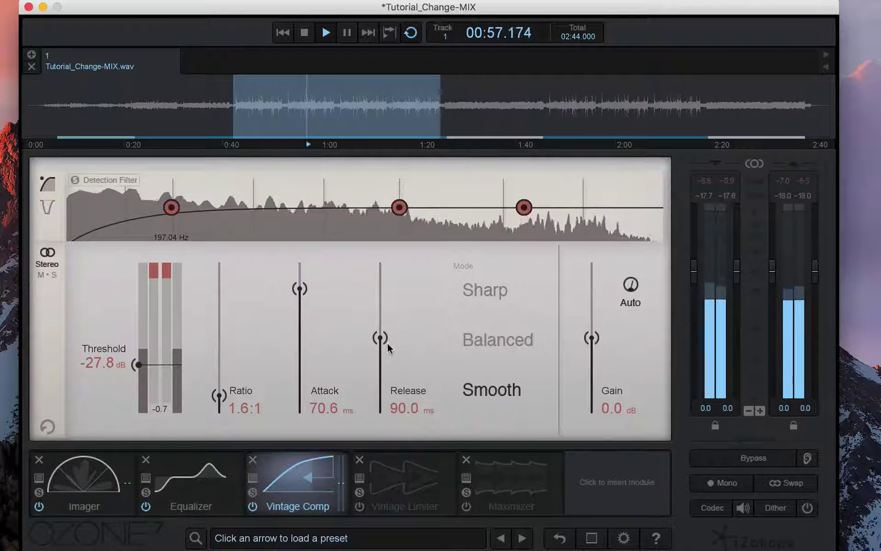
Try the compressor's Auto gain and replay the looped section to hear the compression
left_click(633, 287)
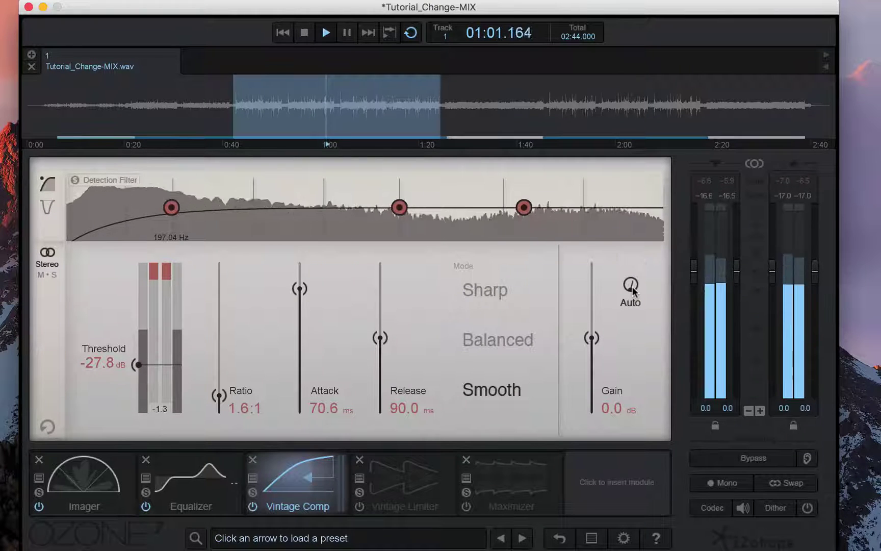
left_click(630, 286)
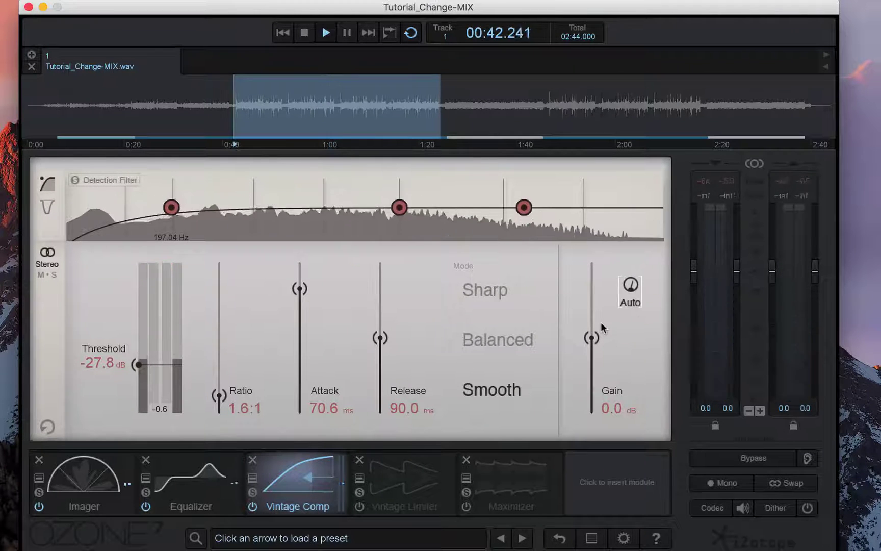
key("space")
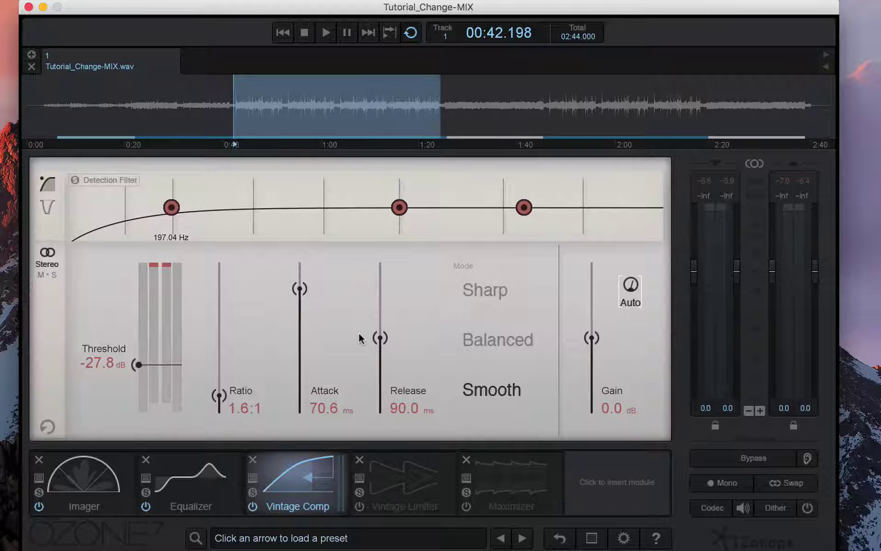
key("space")
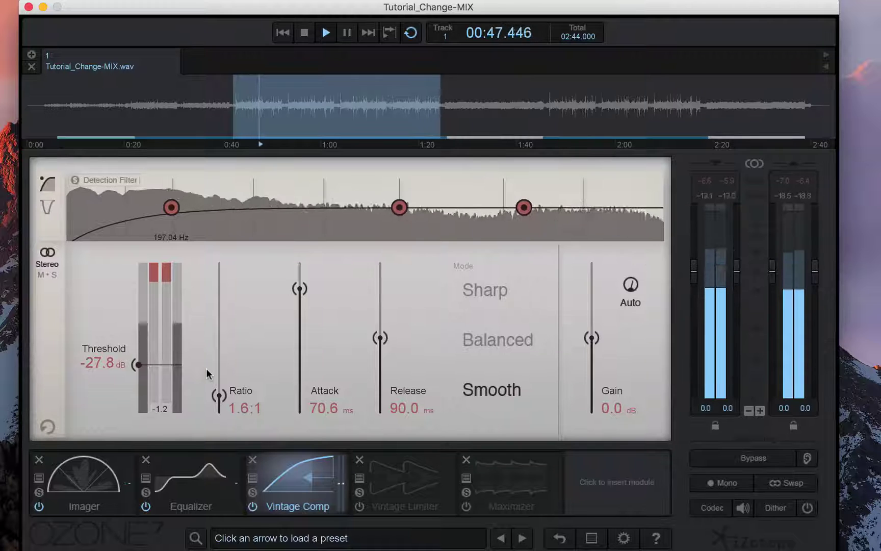
key("space")
Enable the Vintage Limiter with True Peak Limiting, set Character to 6.53 and choose the Analog mode
left_click(380, 470)
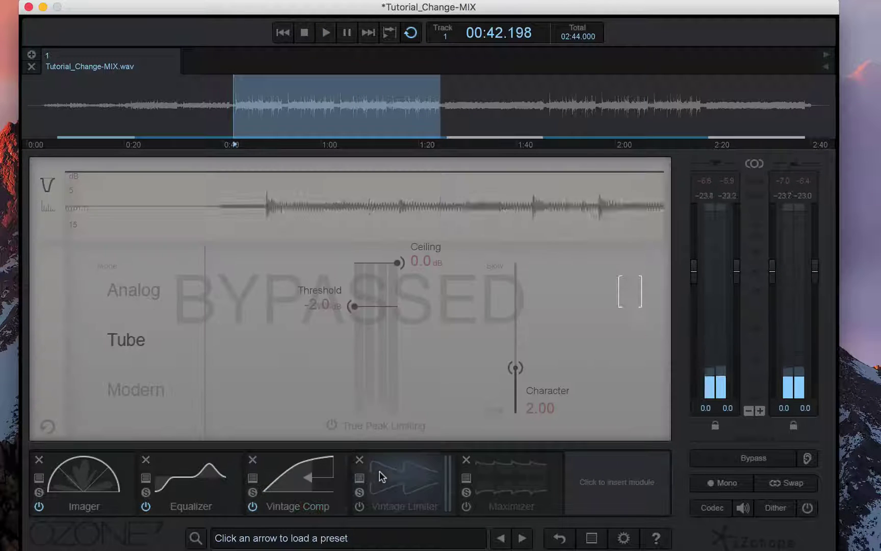
left_click(360, 506)
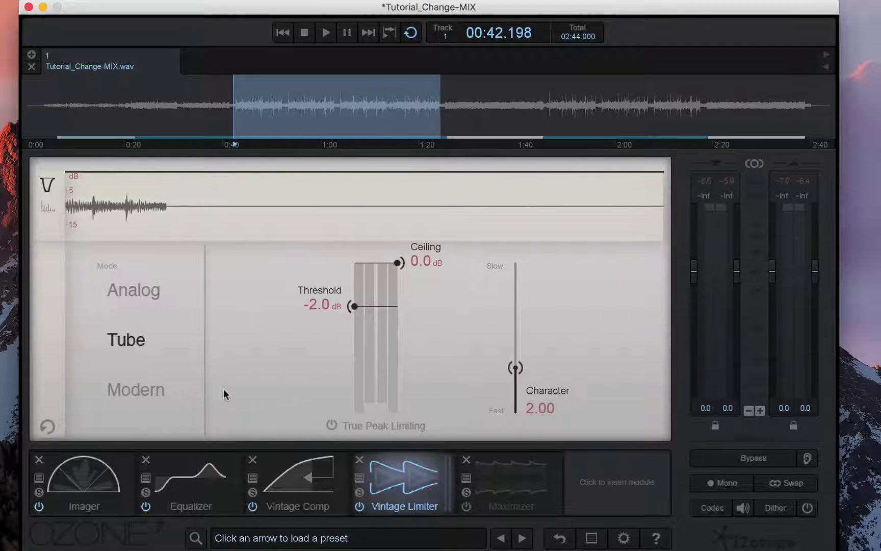
left_click(330, 424)
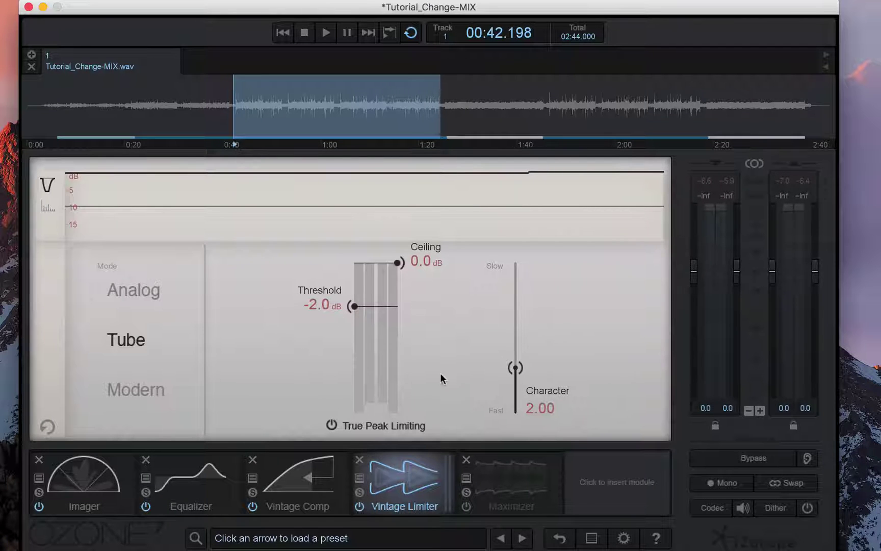
left_click_drag(519, 296, 519, 303)
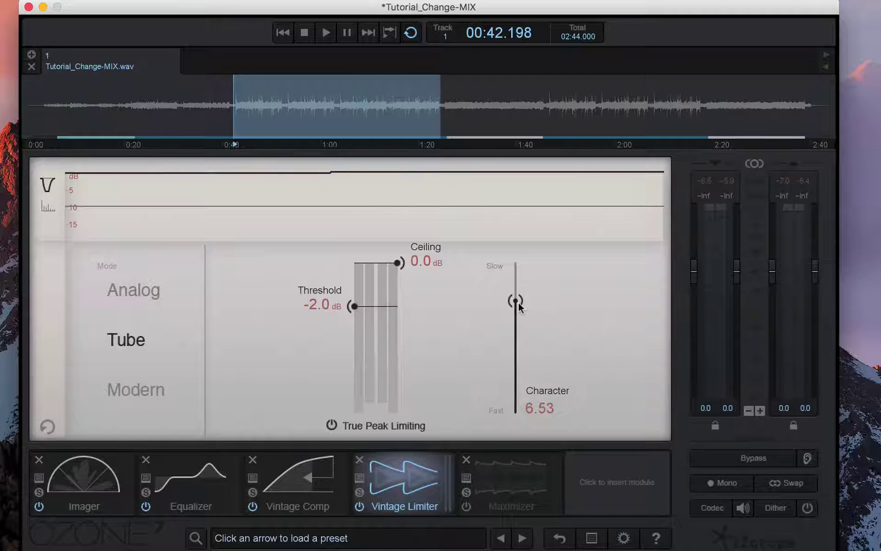
left_click(135, 292)
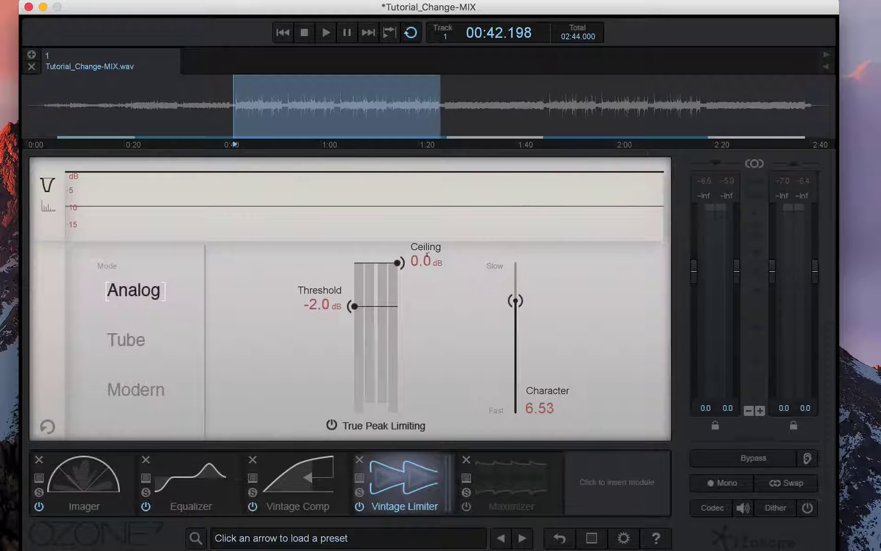
Set the Vintage Limiter's ceiling to -0.1 dB
left_click(427, 260)
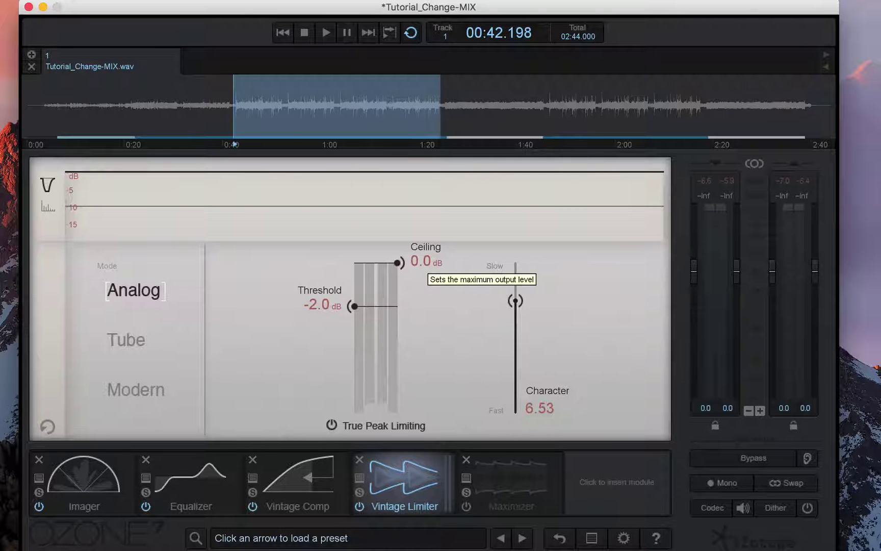
left_click_drag(414, 259, 413, 261)
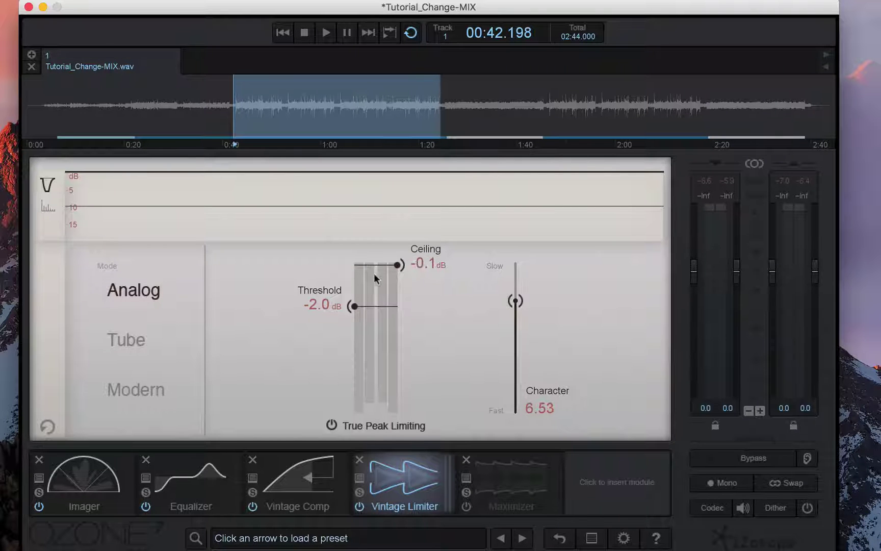
type("-0.1")
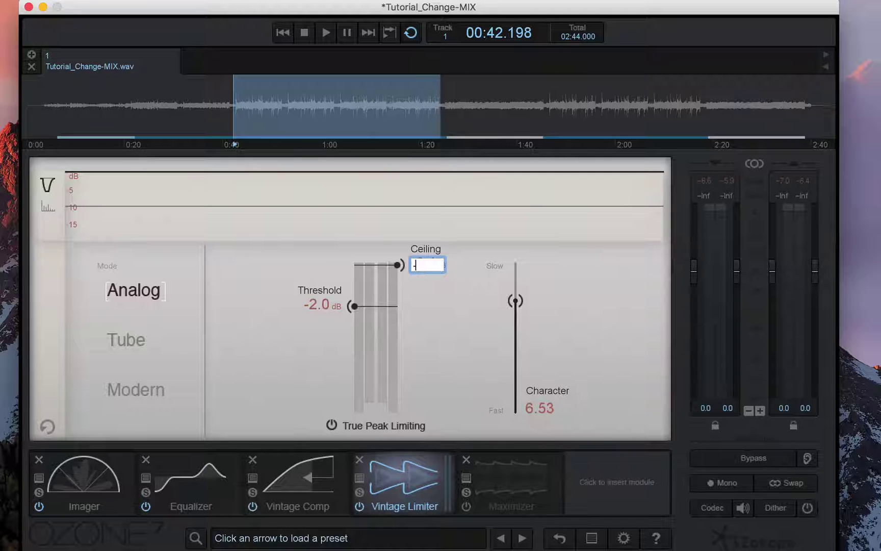
key("Return")
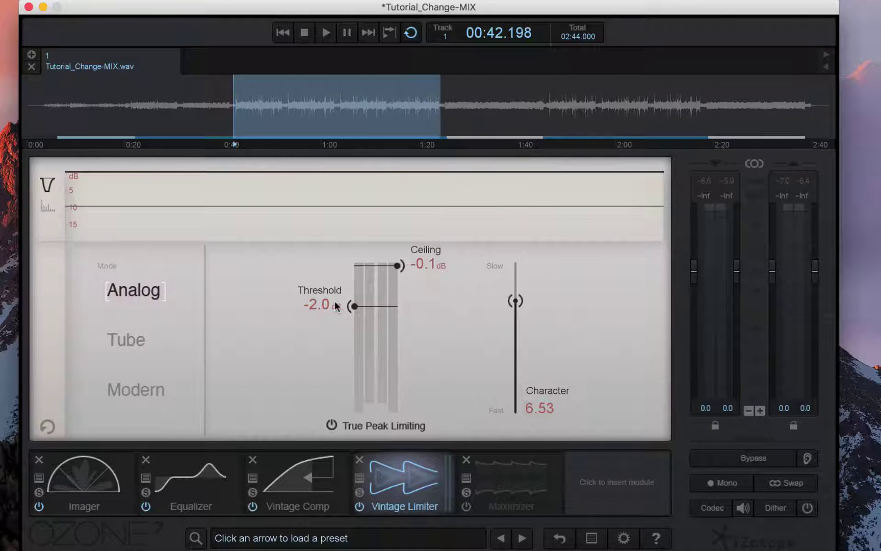
Play the looped section with a limiter threshold of -8.5 dB and compare the Tube and Modern modes, returning to Tube
key("space")
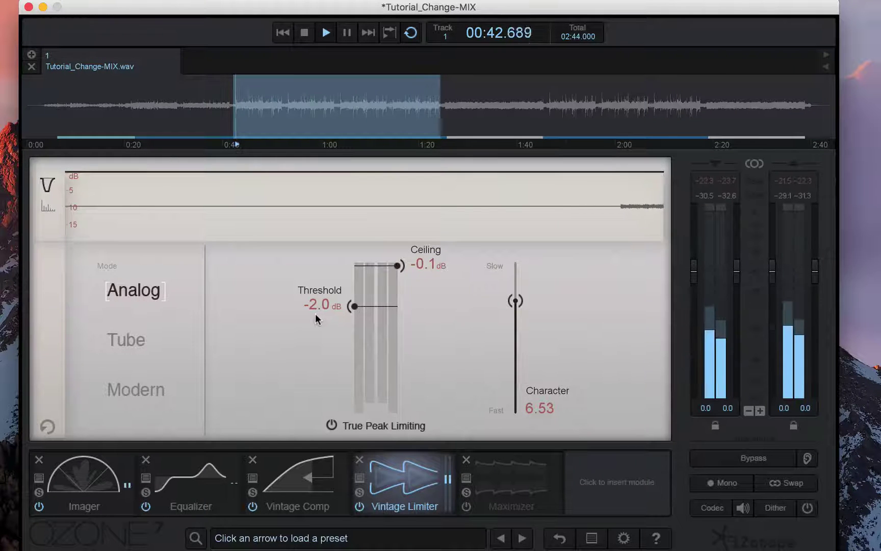
key("space")
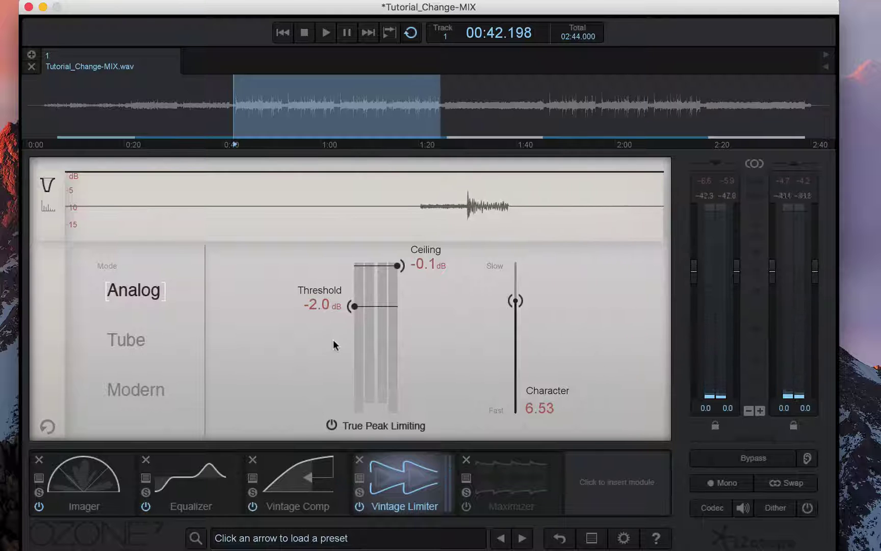
key("space")
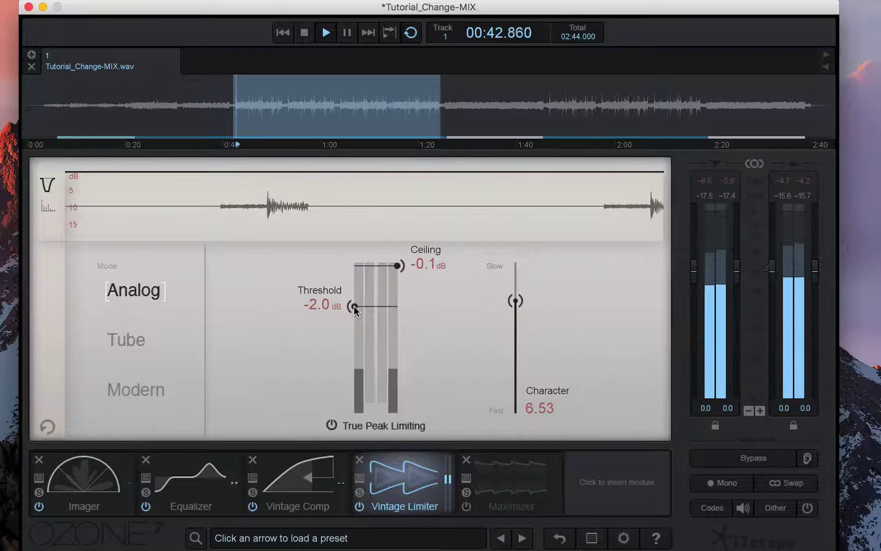
left_click_drag(353, 306, 355, 366)
left_click(123, 341)
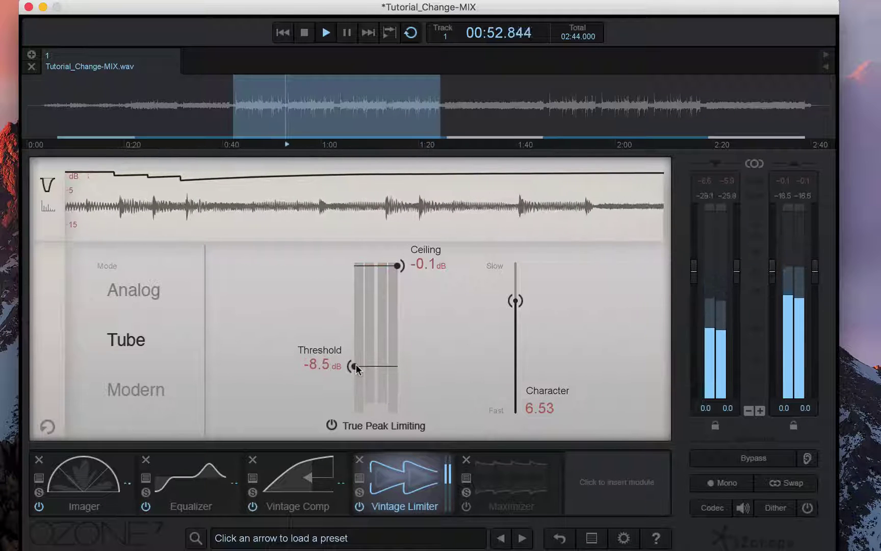
left_click(137, 386)
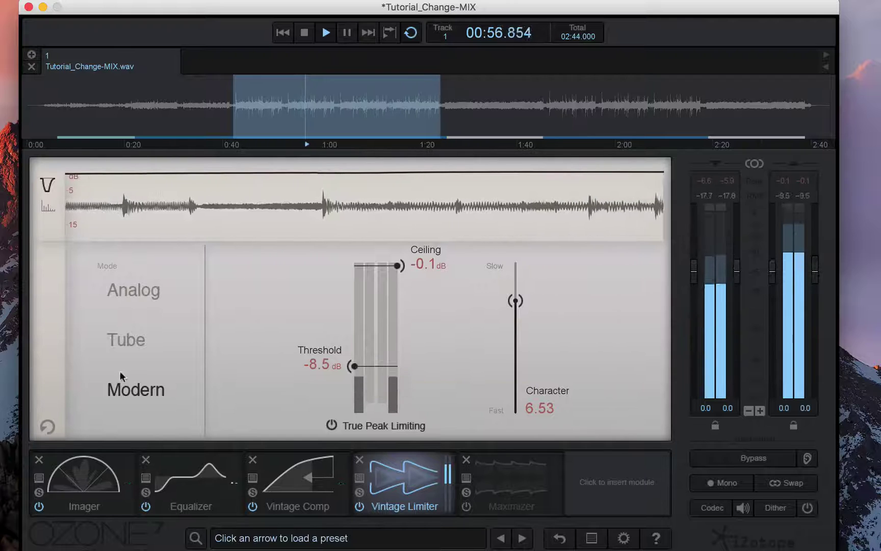
left_click(126, 340)
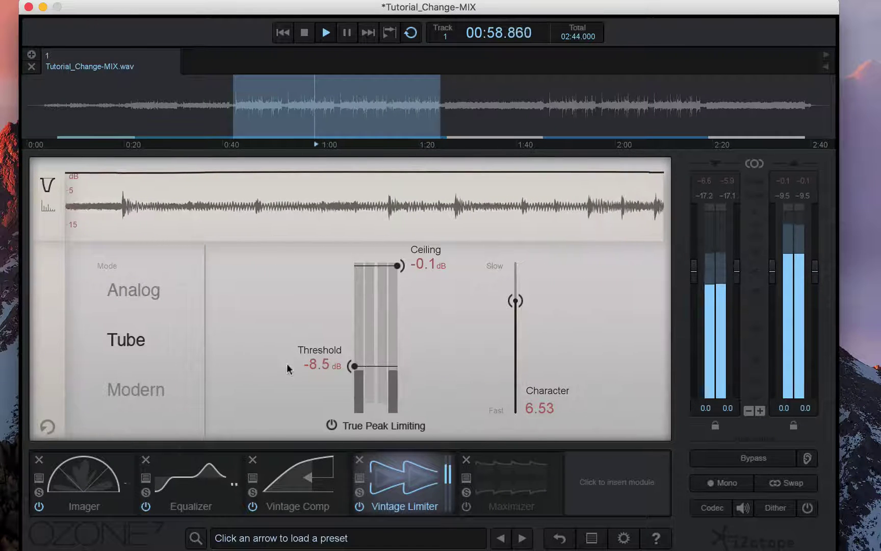
Adjust the limiter while the loop plays, setting Character to 5.33 and the threshold to -9.9 dB
left_click_drag(355, 366, 357, 363)
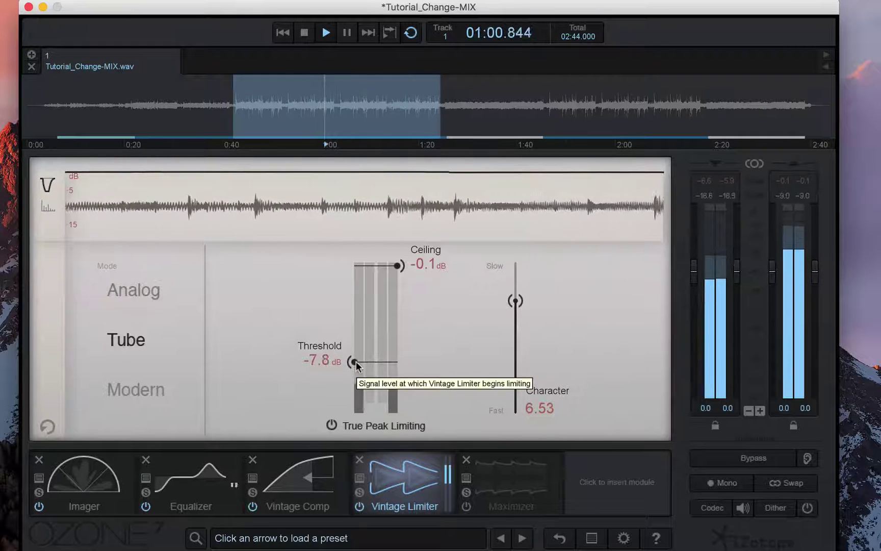
left_click_drag(515, 301, 515, 319)
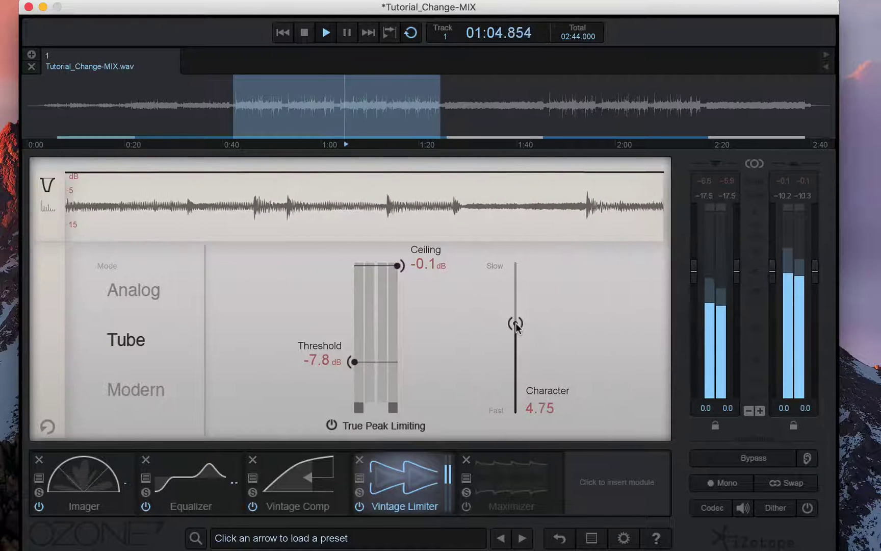
left_click_drag(515, 293, 520, 318)
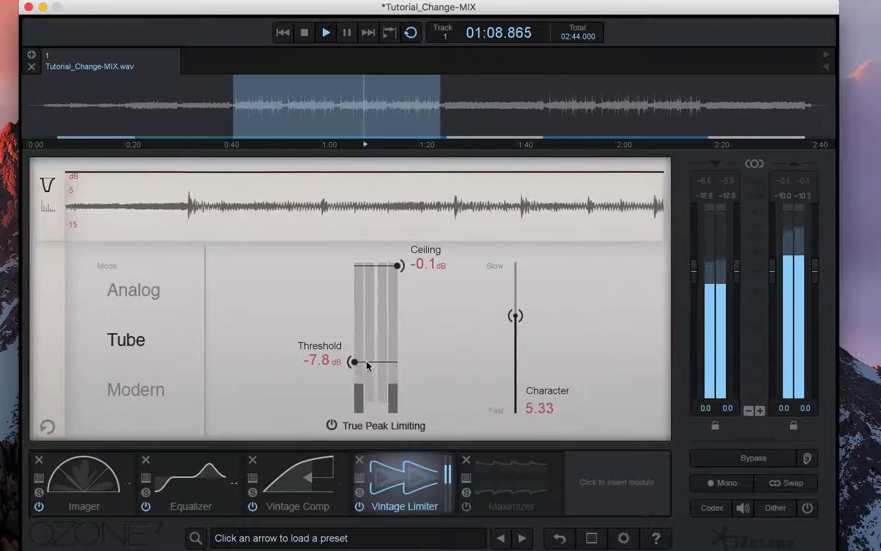
mouse_move(367, 361)
left_mouse_down()
mouse_move(354, 362)
mouse_move(355, 394)
mouse_move(358, 365)
left_mouse_up()
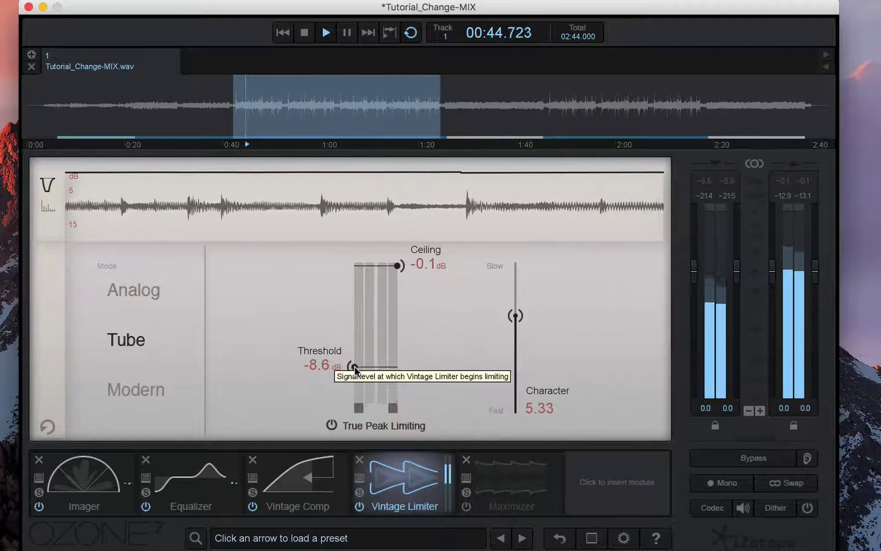
left_click_drag(354, 366, 355, 370)
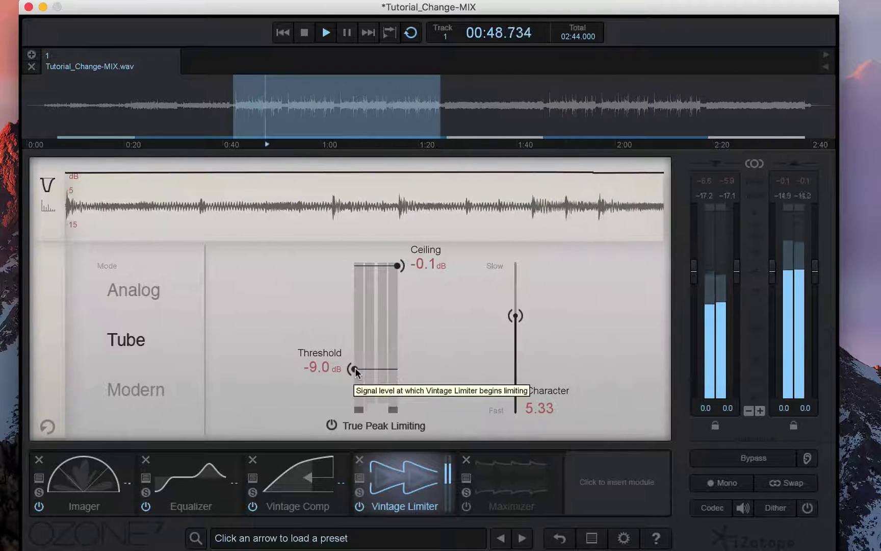
left_click_drag(355, 371, 356, 374)
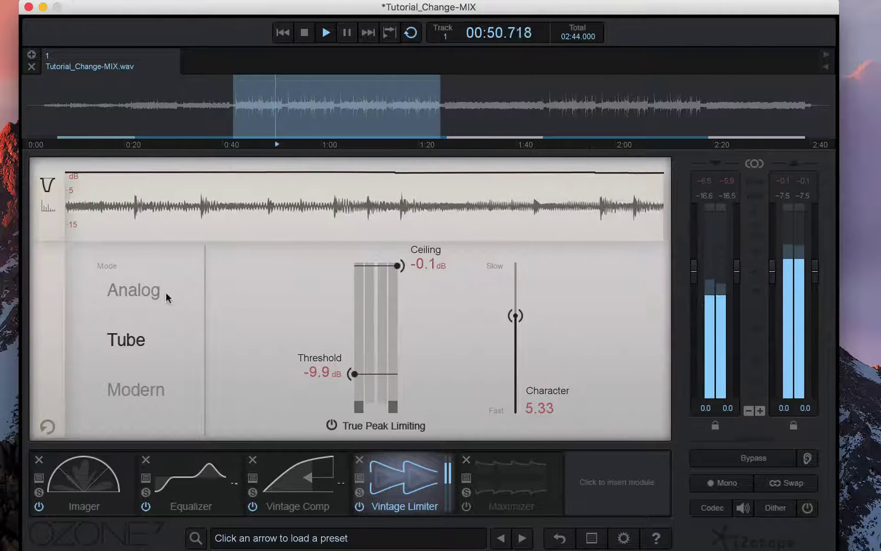
Switch the limiter to Analog mode, set its threshold to -9.5 dB and briefly replay the loop
left_click(150, 291)
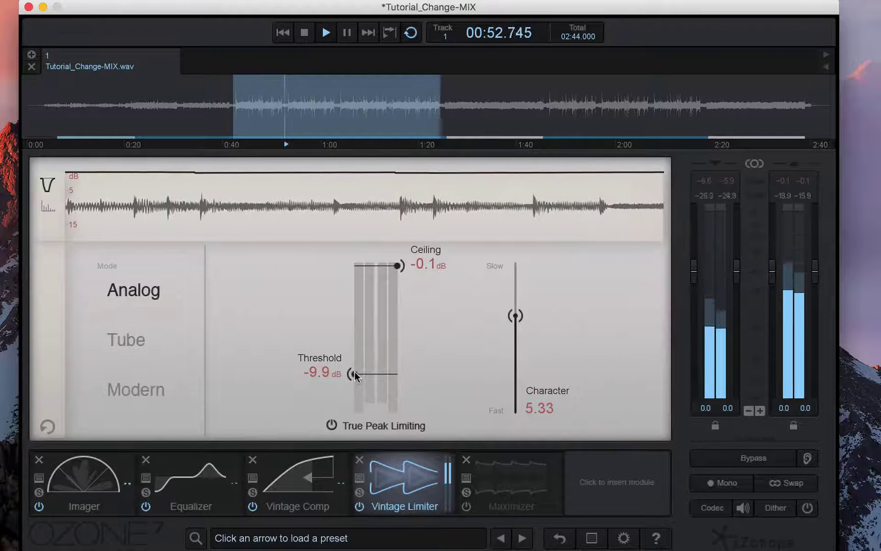
left_click_drag(356, 374, 356, 371)
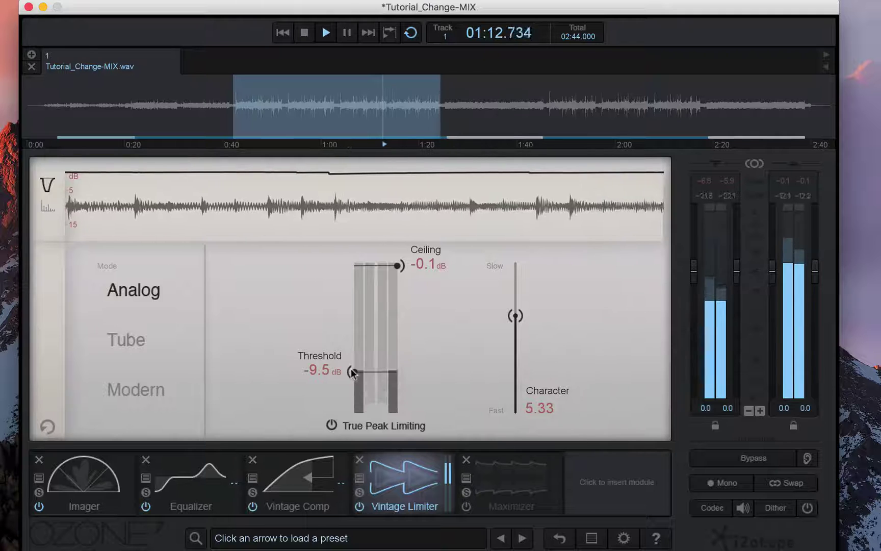
key("space")
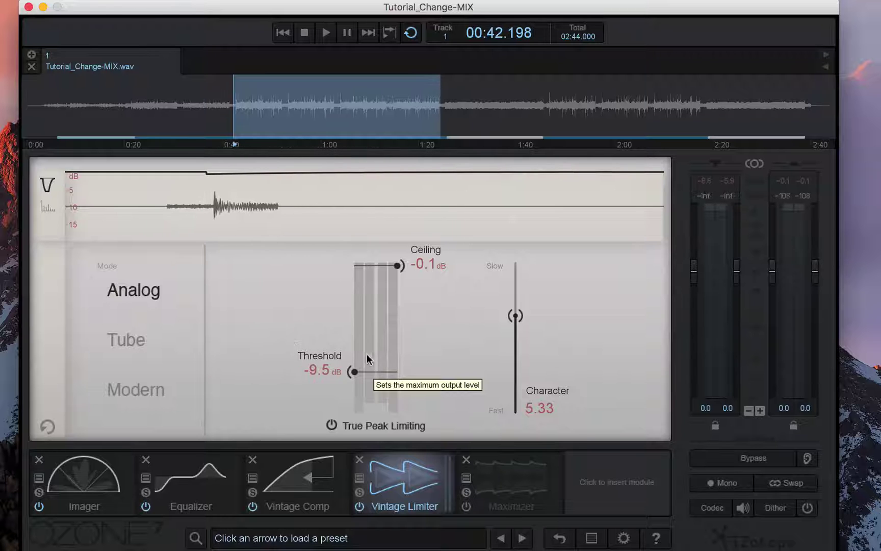
key("space")
key("space")
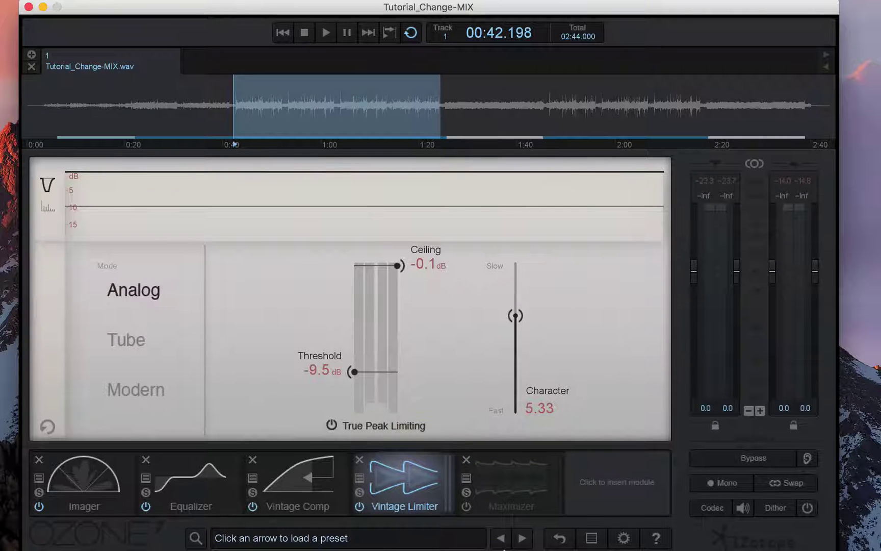
Enable the Maximizer with True Peak Limiting, a ceiling of -0.1 dB and Transient Emphasis at 76.7
left_click(483, 493)
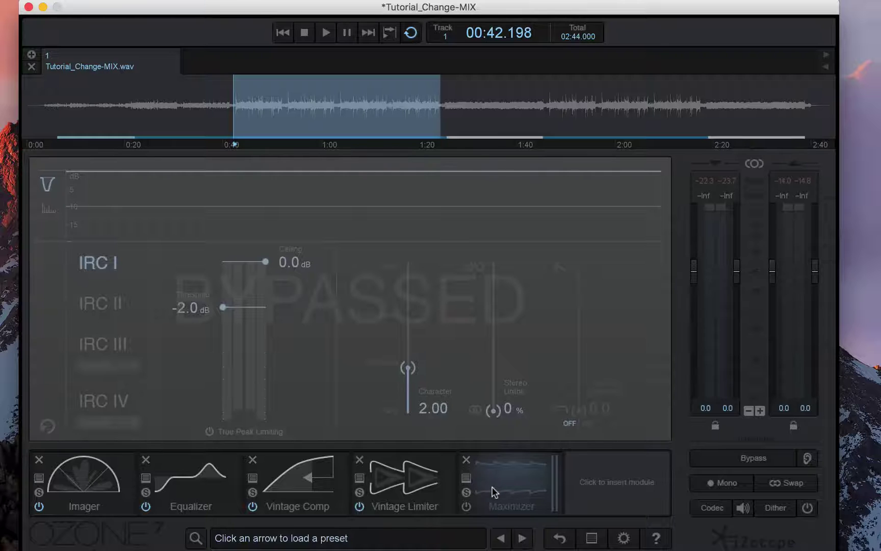
left_click(466, 506)
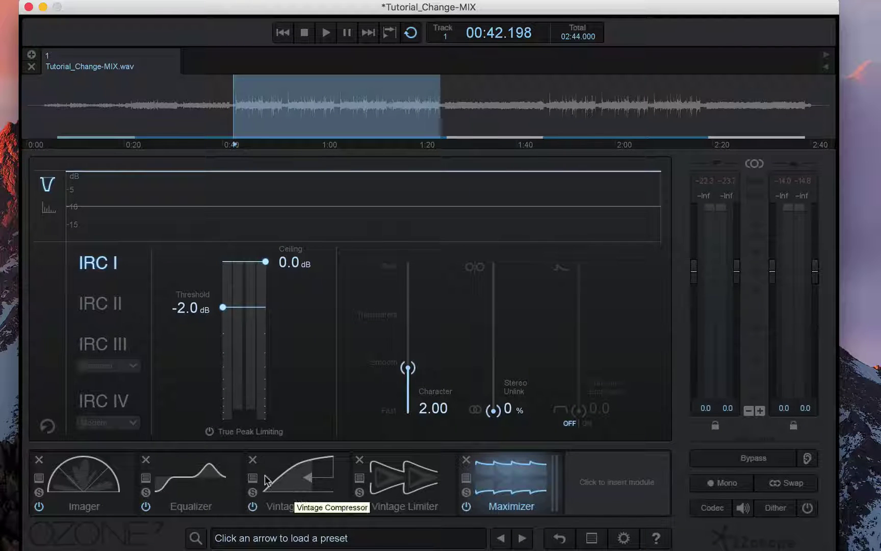
left_click(209, 431)
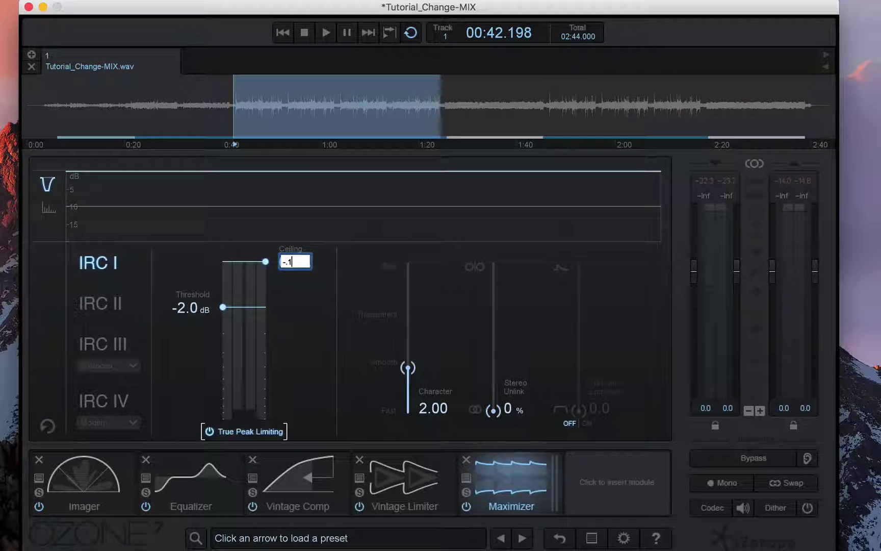
key("Return")
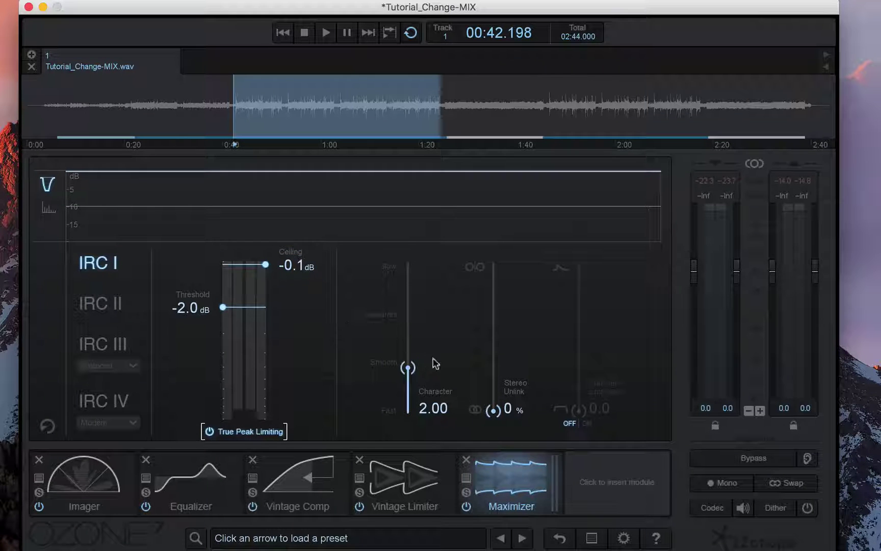
left_click(581, 416)
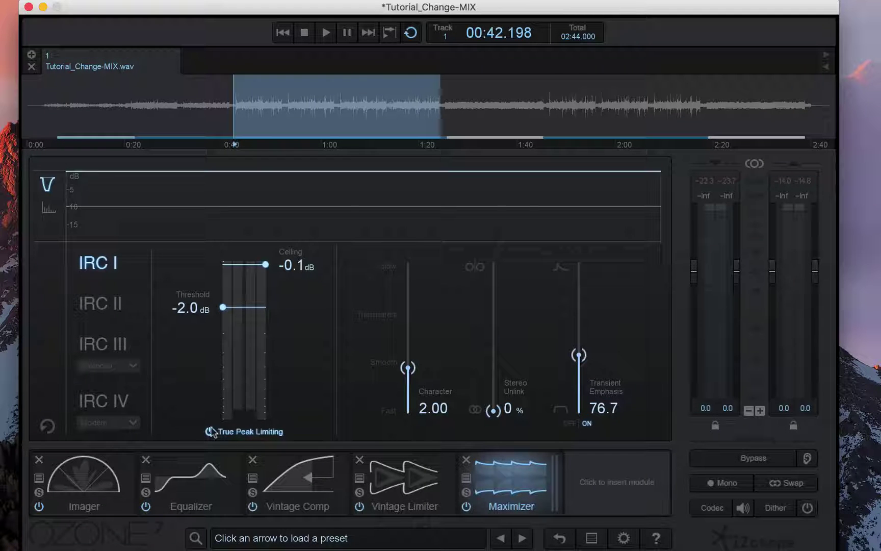
Check the IRC III and IRC IV styles, choose IRC IV Transient and set the Maximizer's Character to 3.41
left_click(113, 403)
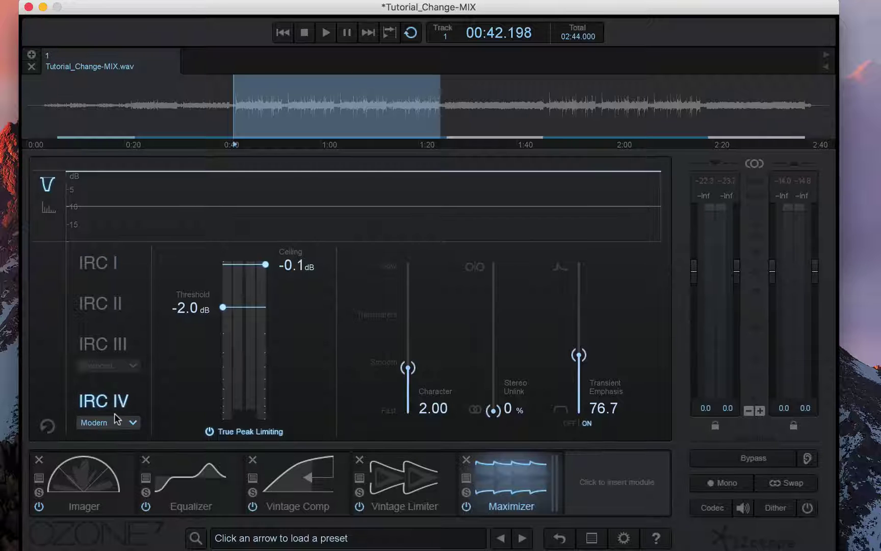
left_click(115, 419)
left_click(106, 352)
left_click(109, 364)
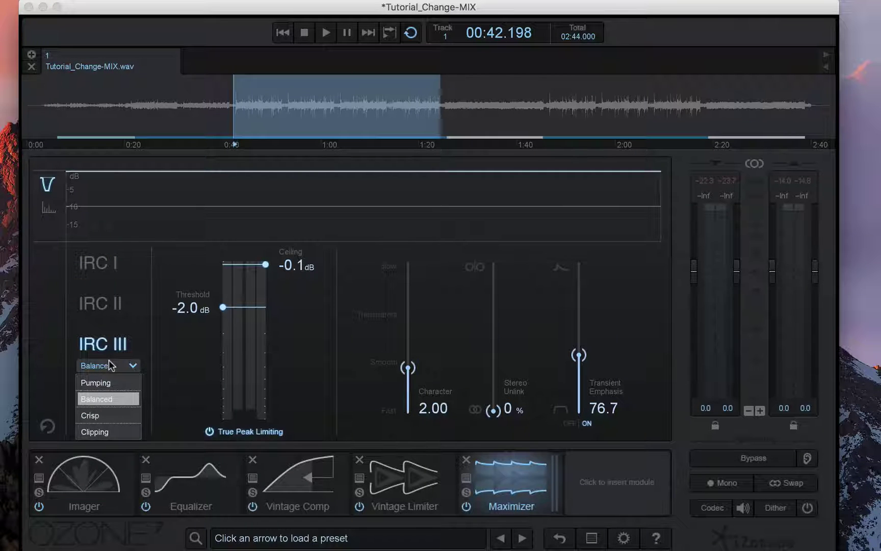
left_click(103, 346)
left_click(109, 405)
left_click(108, 418)
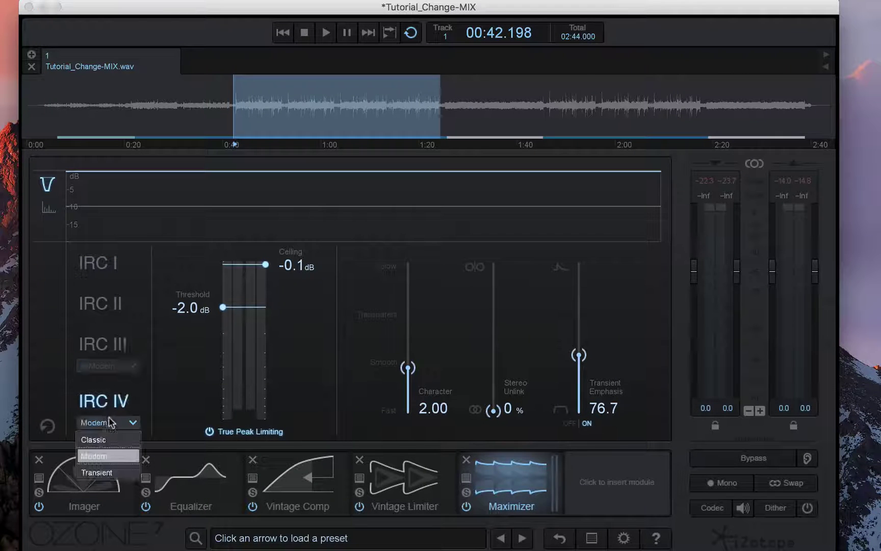
left_click(95, 472)
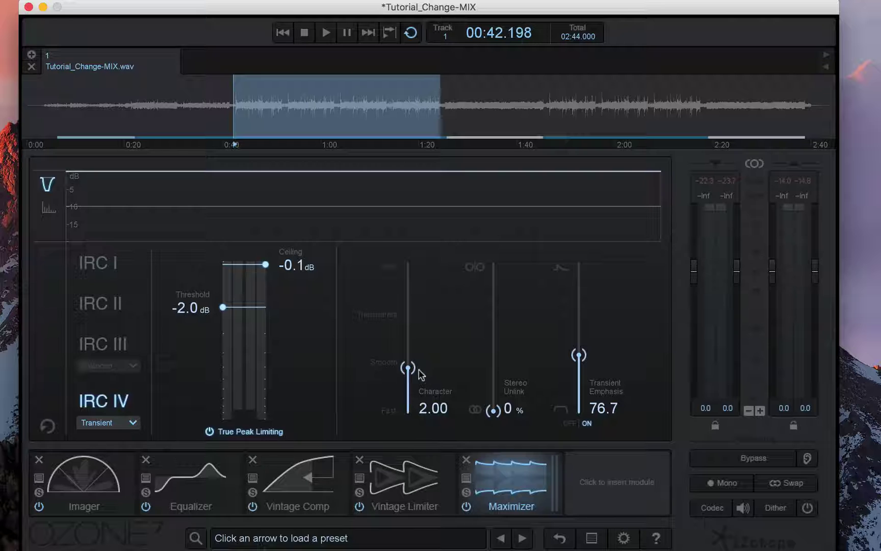
left_click_drag(419, 374, 414, 367)
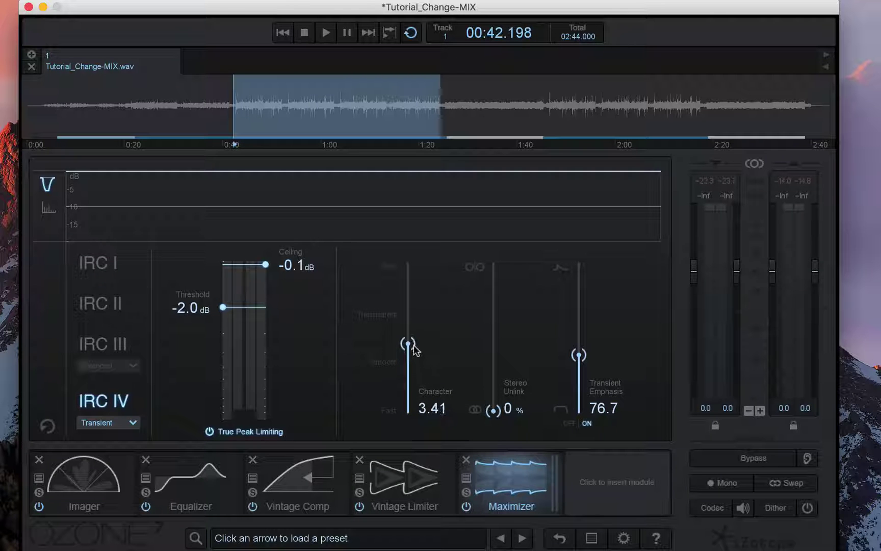
Play the loop and adjust the Maximizer to a -3.0 dB threshold, Character 5.33 and Transient Emphasis 97.1
key("space")
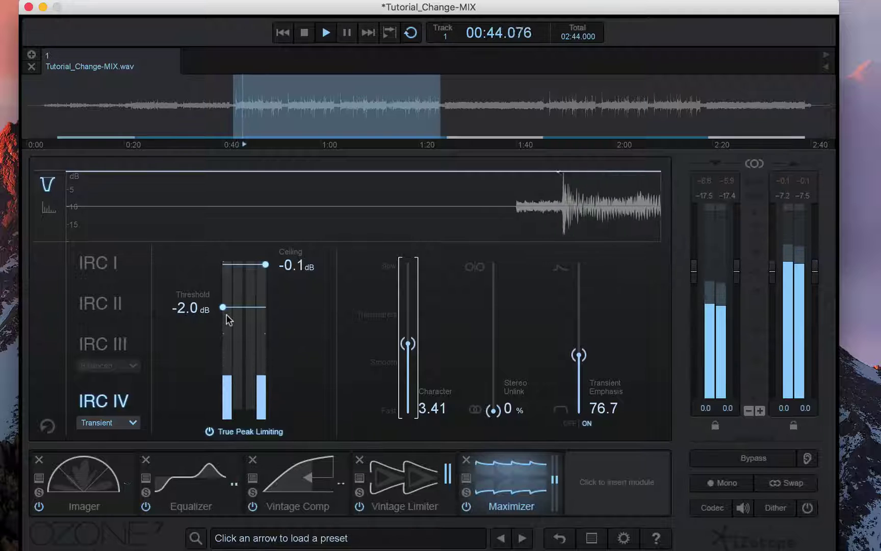
left_click_drag(225, 309, 225, 326)
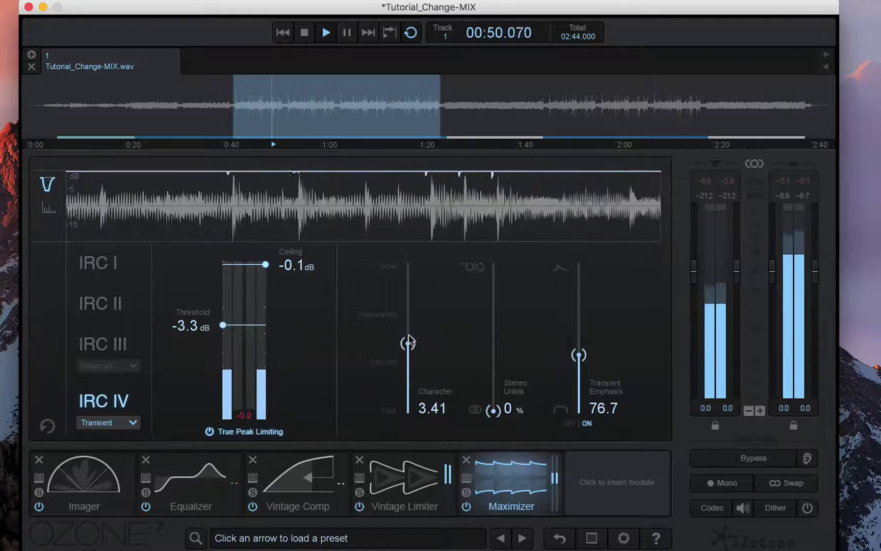
left_click_drag(408, 343, 408, 314)
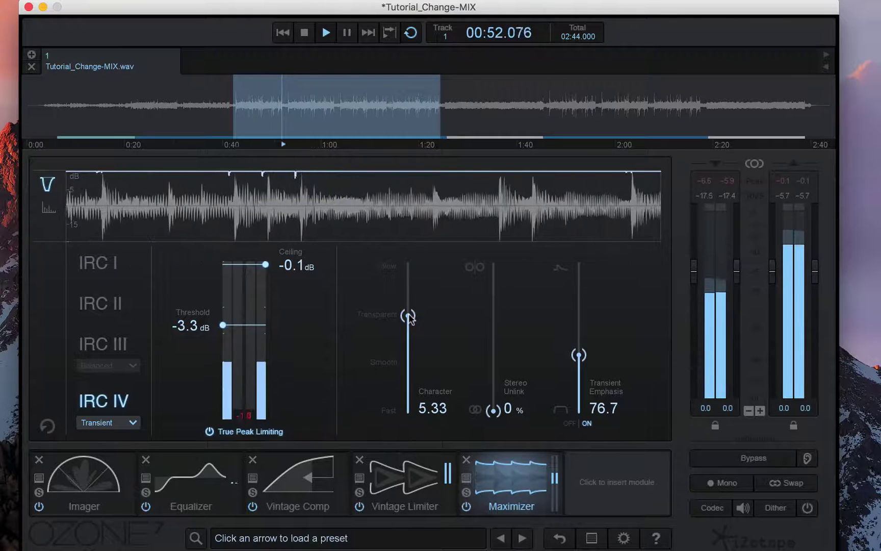
left_click_drag(580, 355, 581, 341)
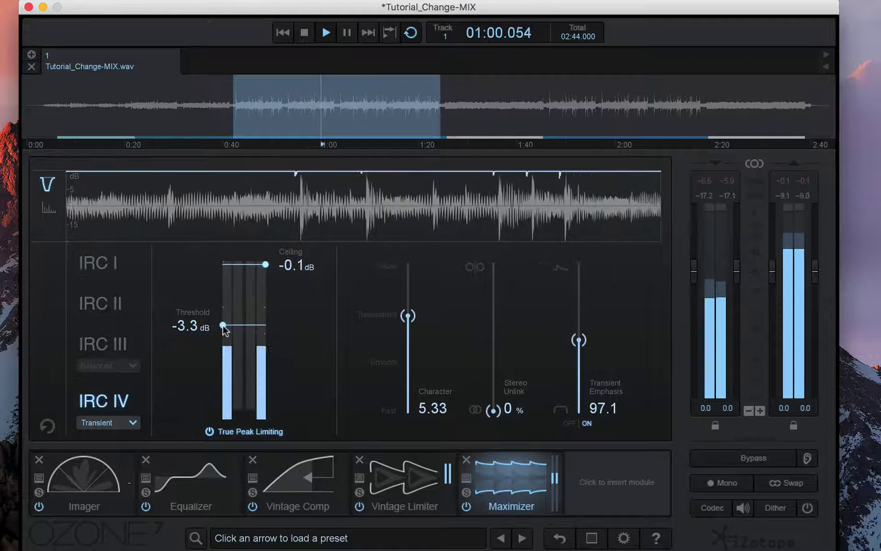
left_click_drag(222, 328, 224, 326)
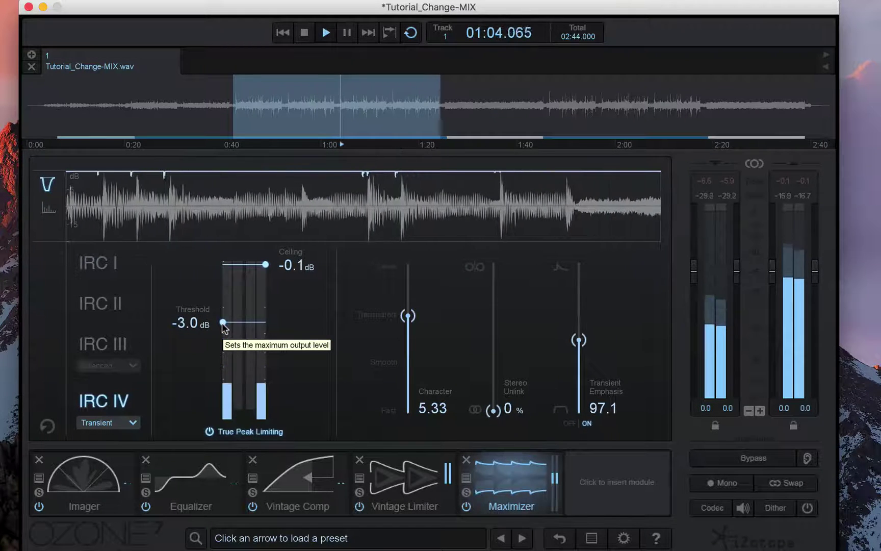
Set the Vintage Limiter threshold to -10.0 dB and the Vintage Compressor to a 1.5:1 ratio with a -28.6 dB threshold
left_click(407, 477)
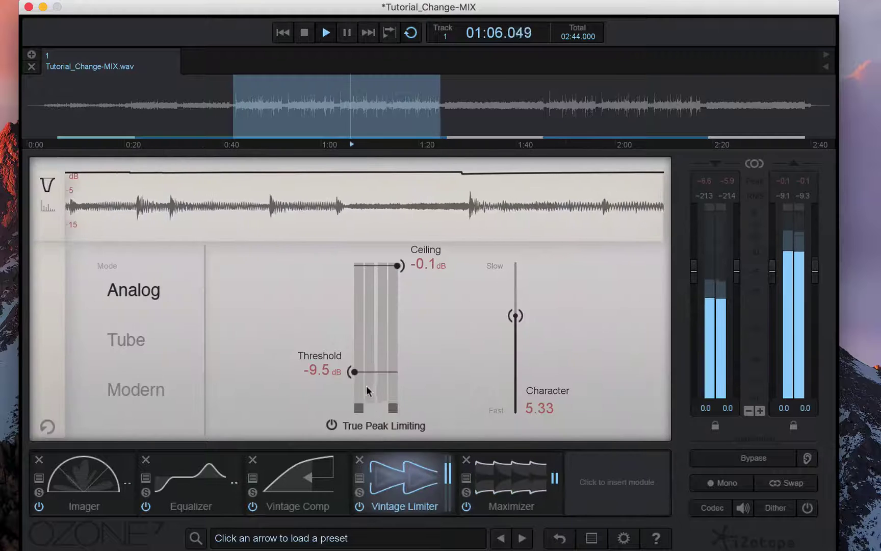
left_click_drag(356, 375, 356, 378)
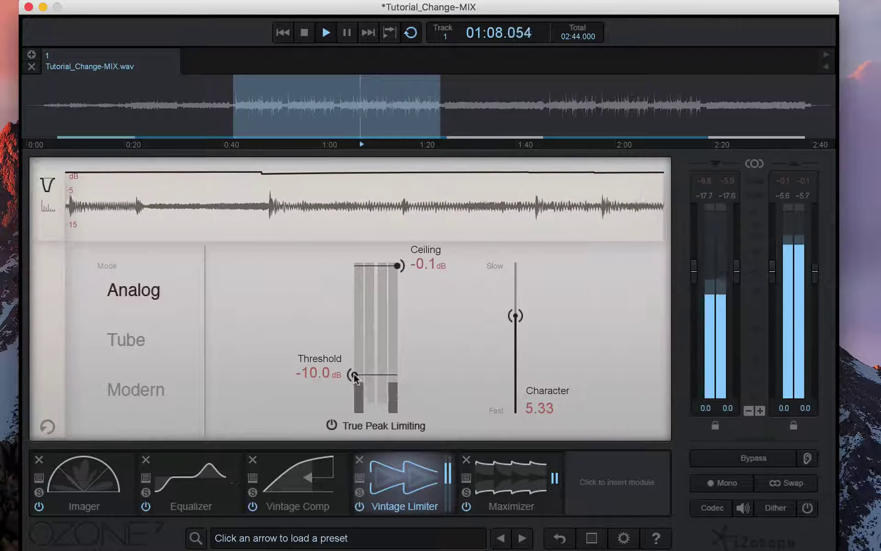
left_click(322, 470)
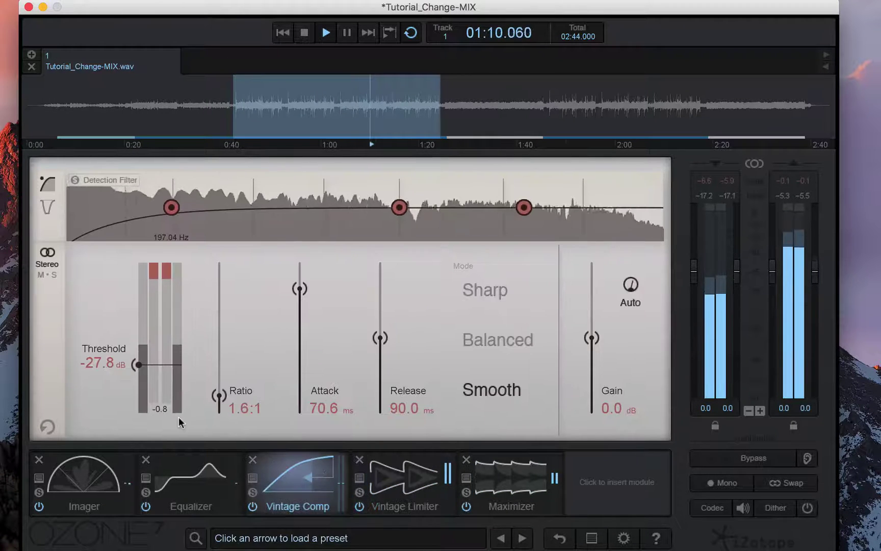
left_click_drag(219, 395, 219, 395)
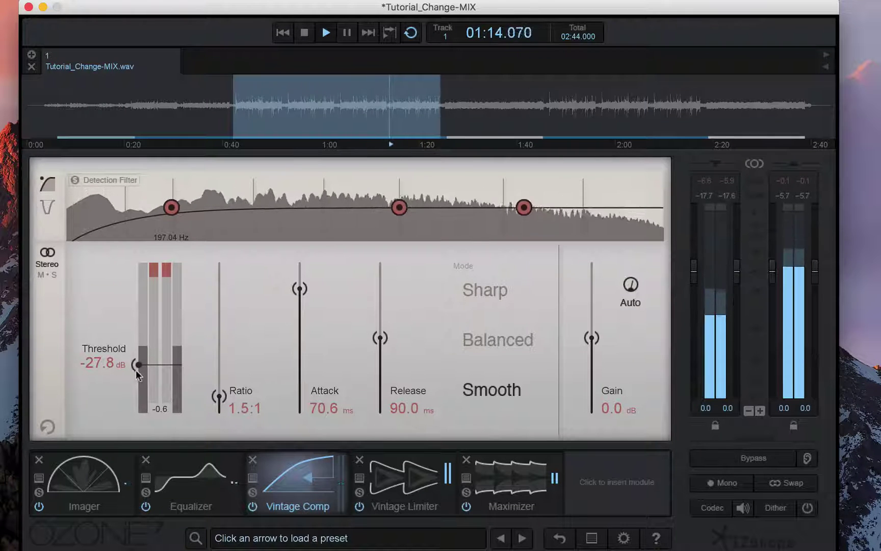
left_click_drag(137, 371, 137, 365)
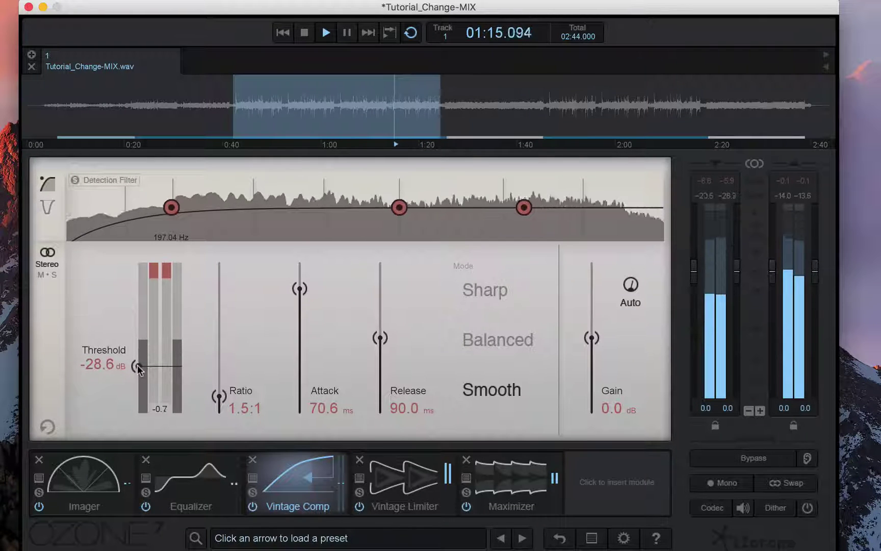
Extend the end of the loop region slightly and, after trying -3.5 dB, set the Maximizer's threshold to exactly -3 dB
left_click(496, 480)
left_click_drag(223, 321, 225, 335)
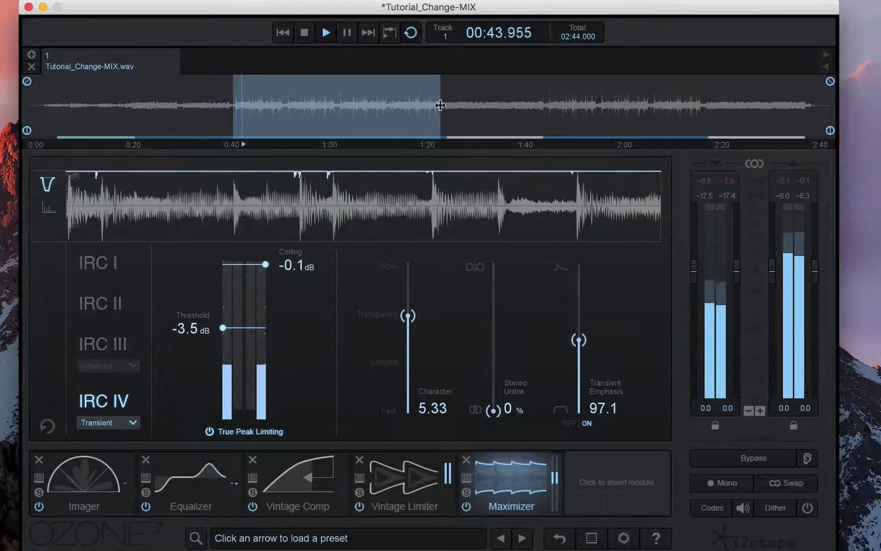
left_click_drag(440, 110, 442, 110)
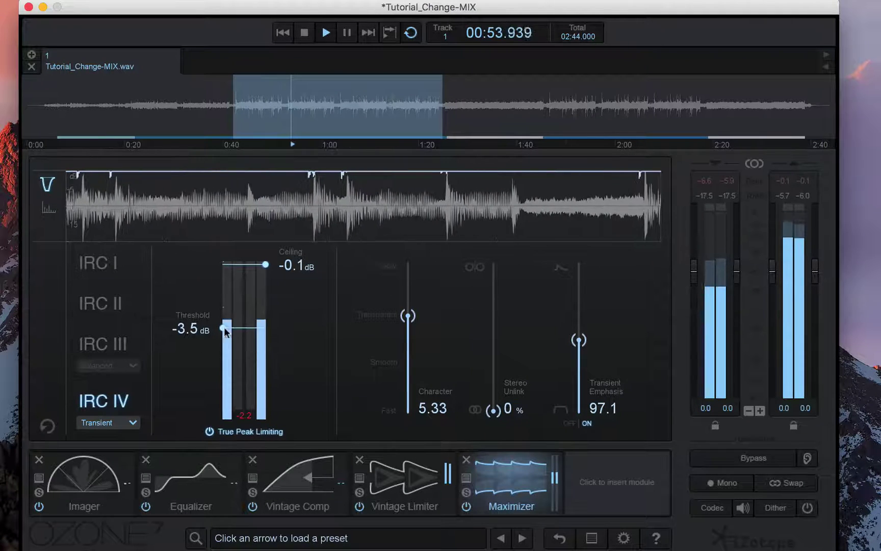
left_click_drag(225, 328, 224, 324)
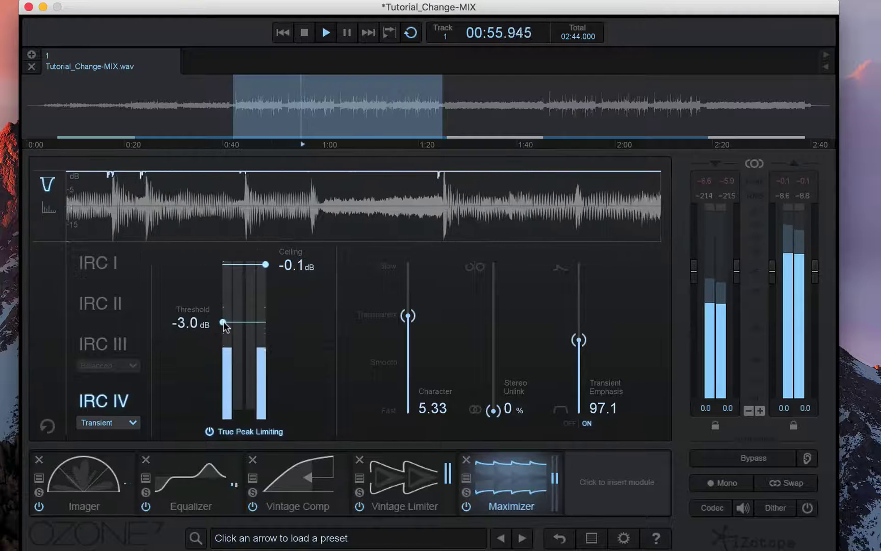
double_click(184, 322)
type("-")
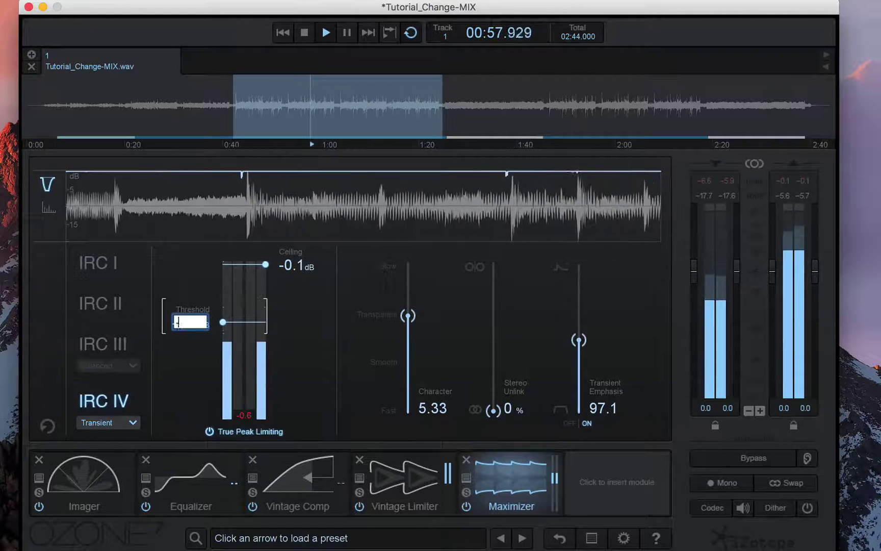
type("3")
key("Return")
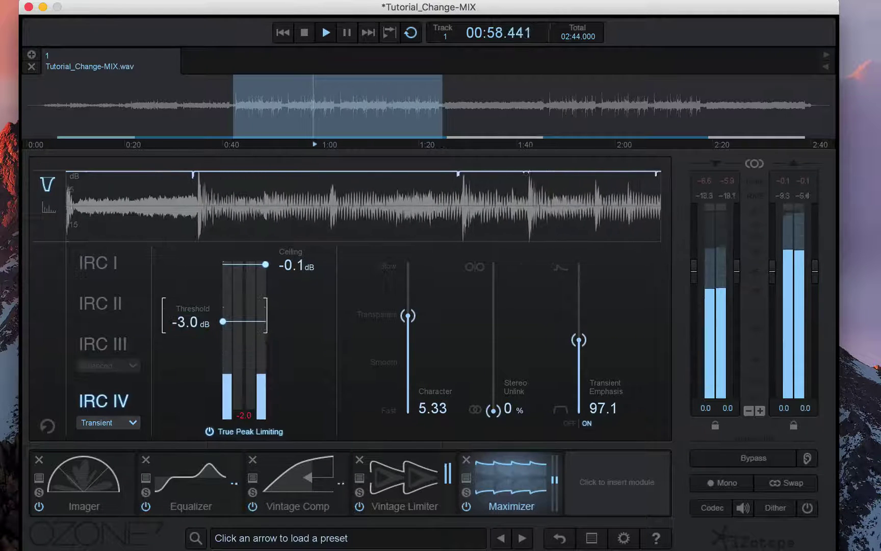
Try the Maximizer's threshold at -2.8 dB, raise it to -2.5 dB and save the project
double_click(200, 325)
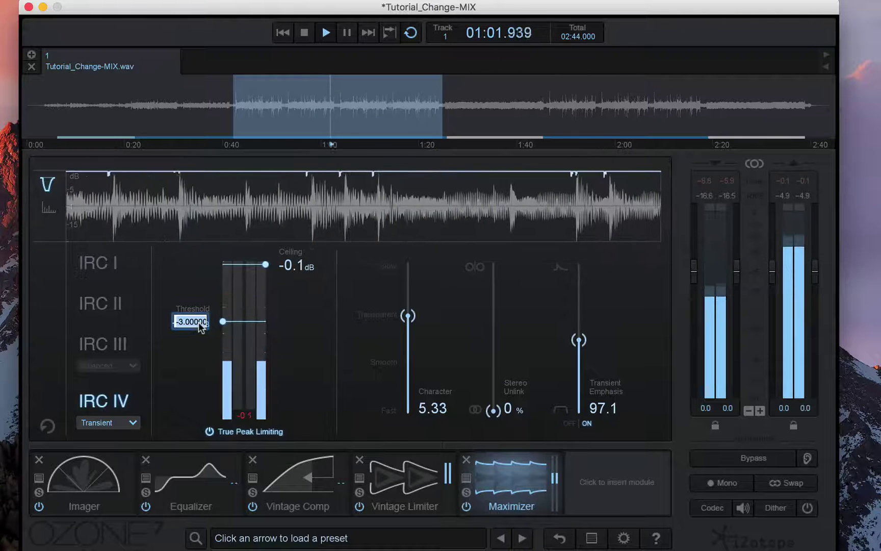
type("-2.")
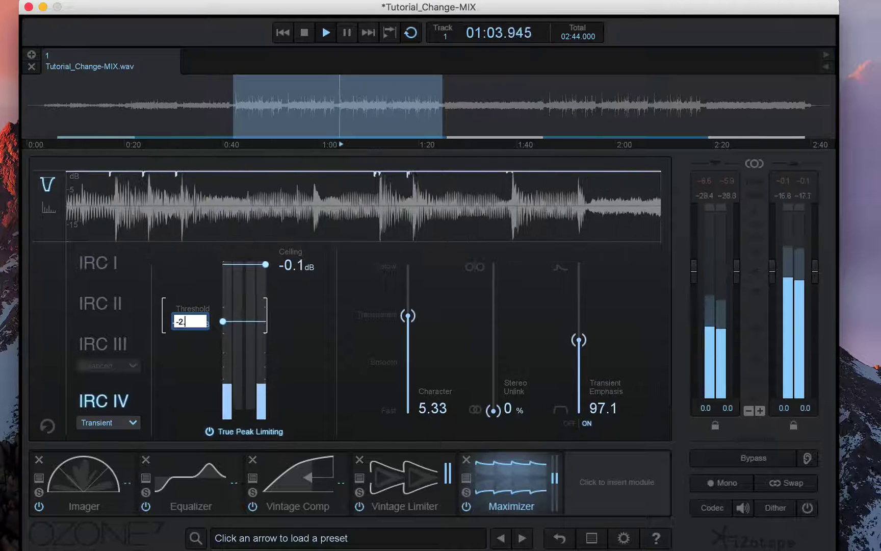
type("8")
key("Return")
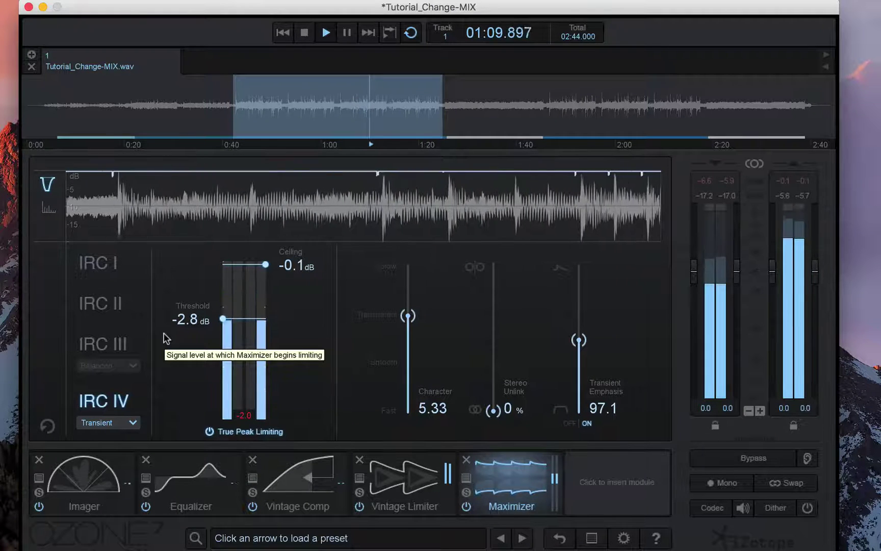
double_click(185, 323)
type("-")
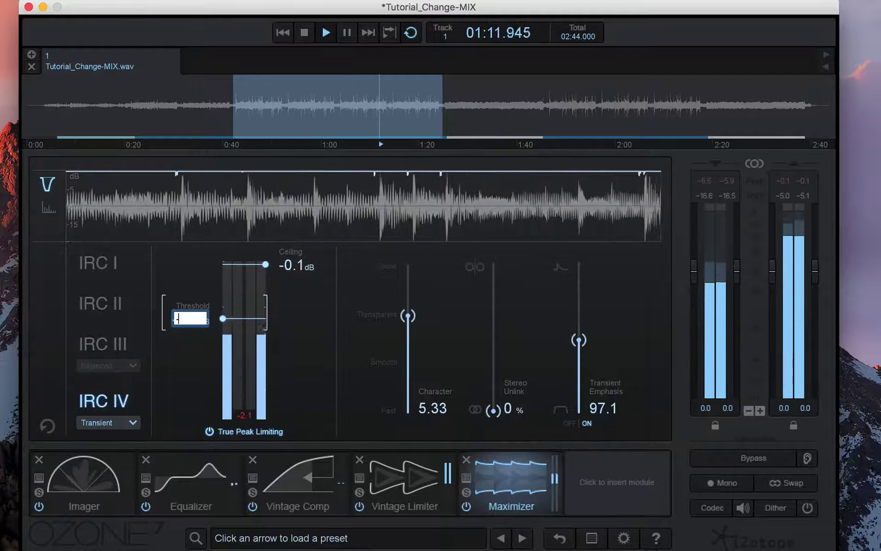
type("2.5")
key("Return")
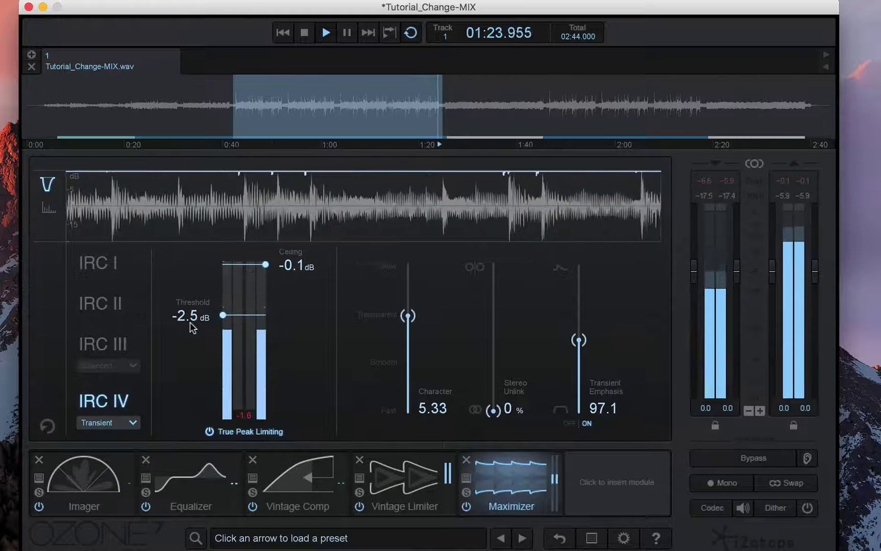
key("super+s")
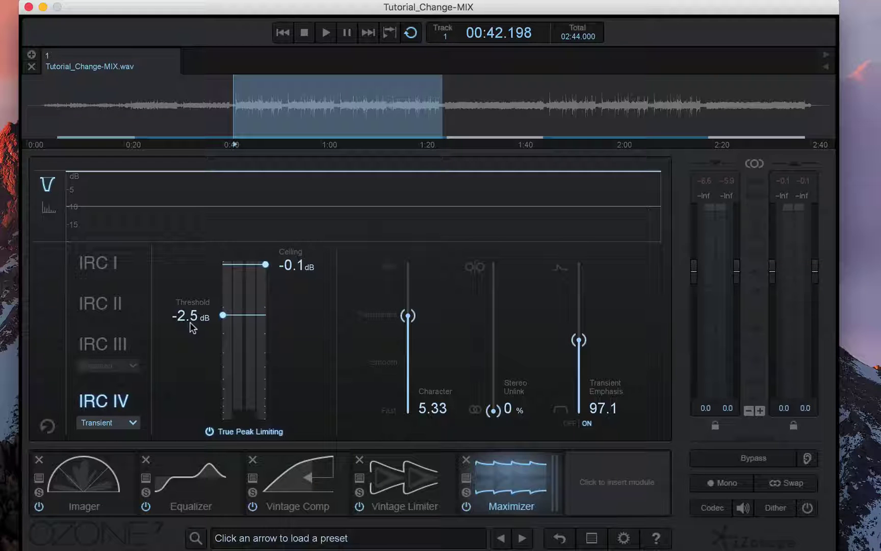
Replay the loop and set the Maximizer's threshold to -2.3 dB
key("space")
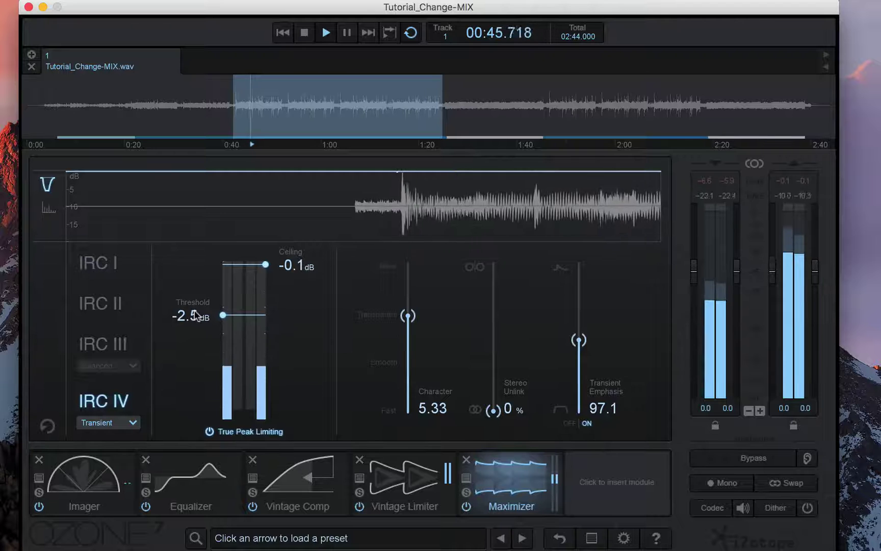
left_click_drag(224, 318, 224, 316)
double_click(187, 316)
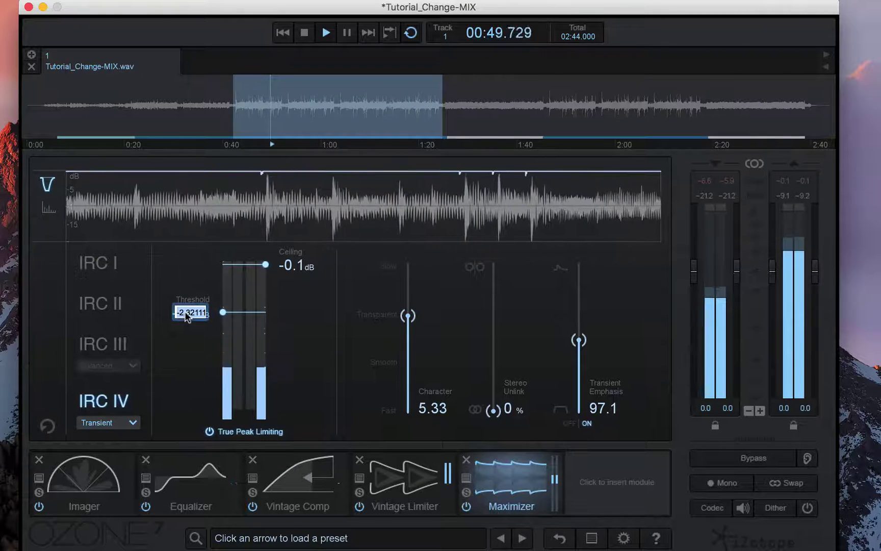
type("-2.3")
key("Return")
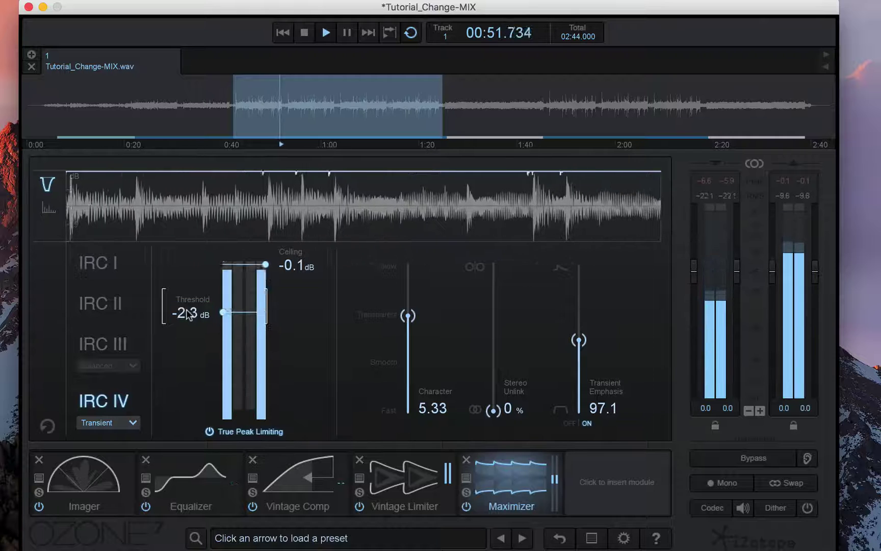
Lower the Vintage Compressor's threshold to -29.4 dB and check the Equalizer's mid curve
left_click(285, 471)
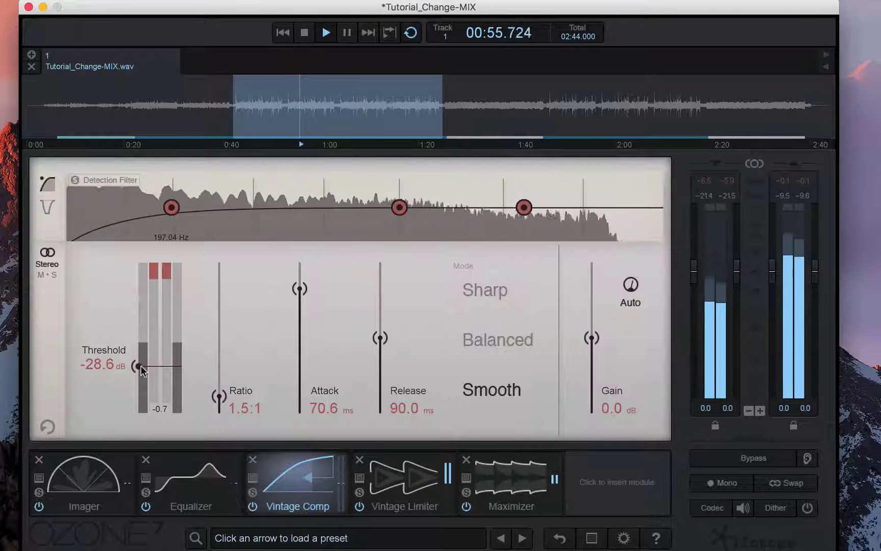
left_click_drag(140, 365, 140, 367)
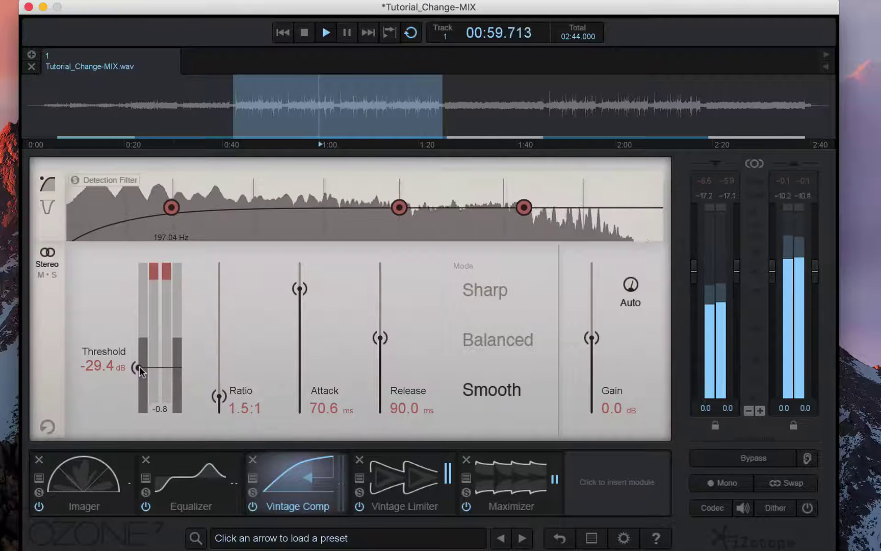
left_click(188, 501)
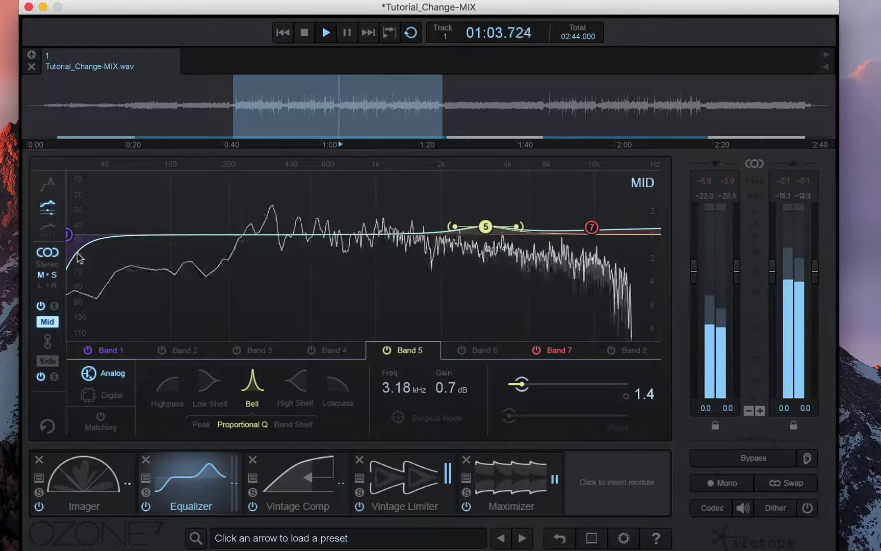
Adjust the Imager with a first crossover at 140 Hz, Band 3 width at 11.4 and Band 4 width at 20.3
left_click(75, 479)
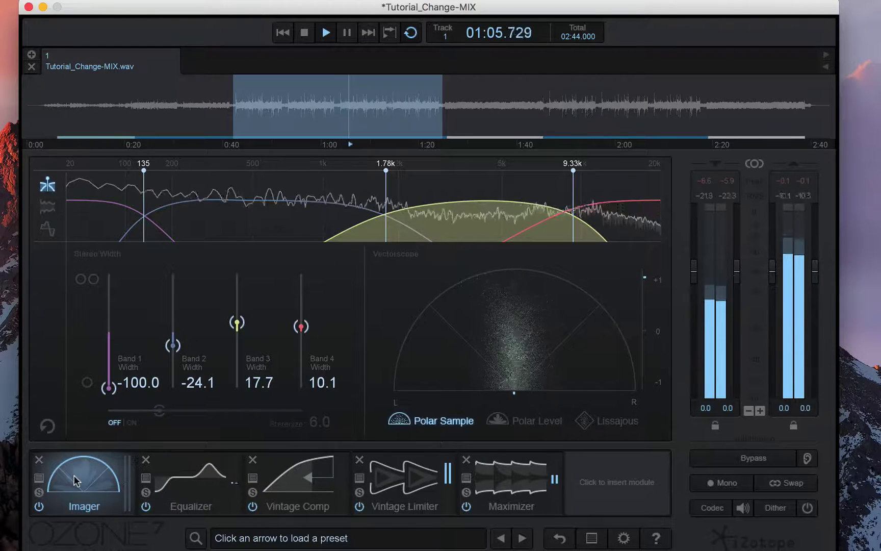
left_click_drag(143, 170, 146, 170)
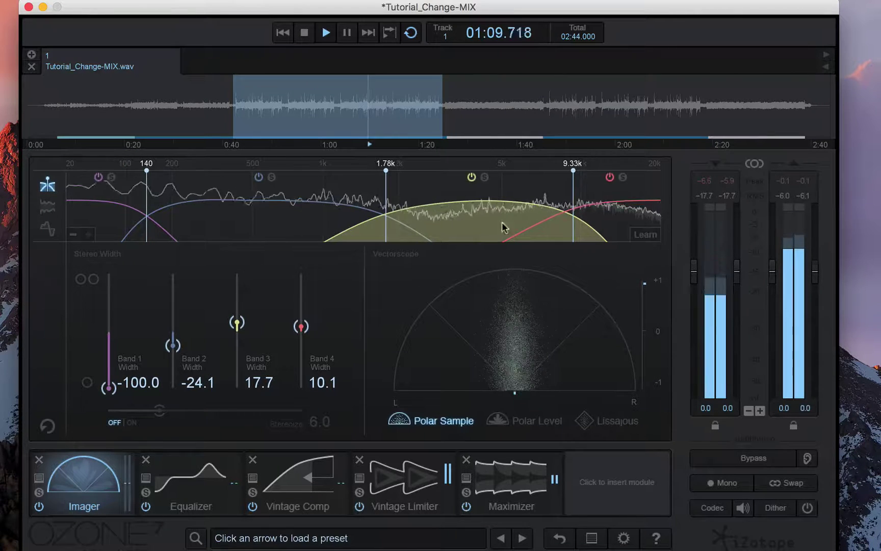
left_click_drag(237, 322, 237, 326)
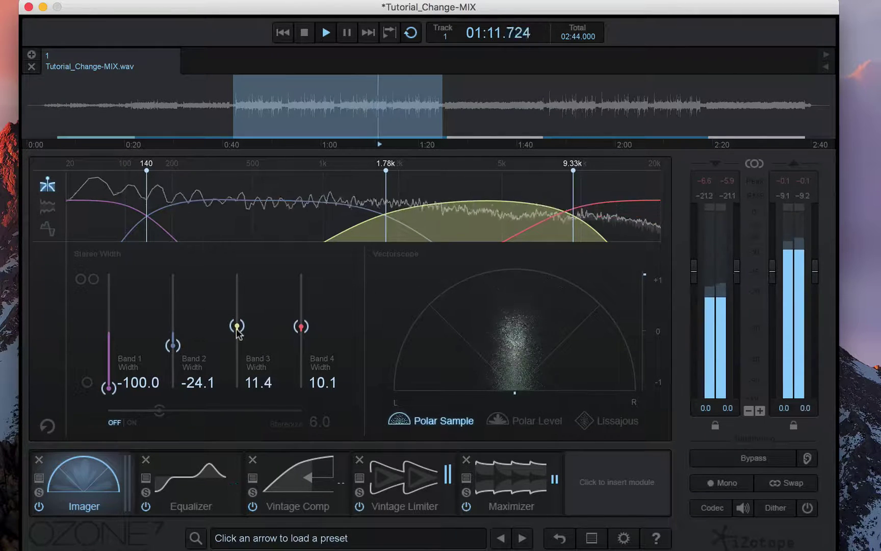
left_click_drag(301, 327, 301, 320)
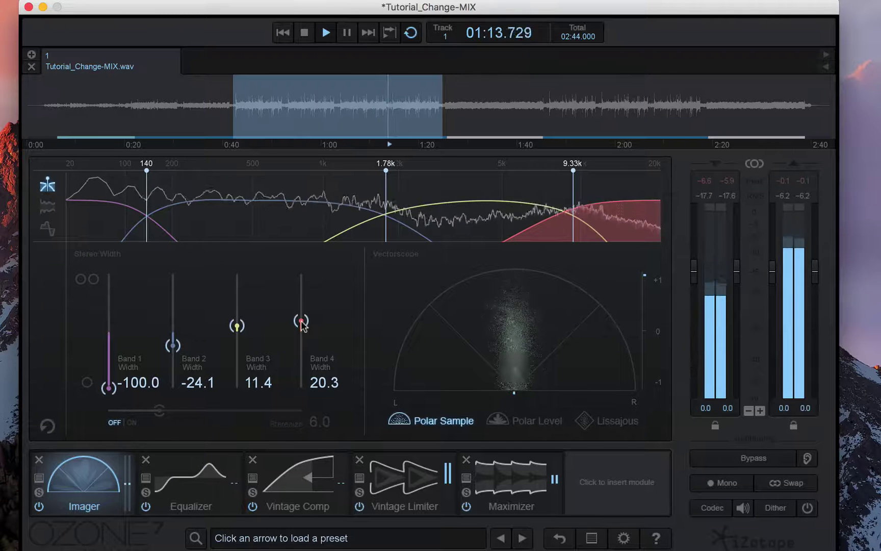
Set the Maximizer's threshold to -2.0 dB, listen to the loop and stop playback
left_click(515, 465)
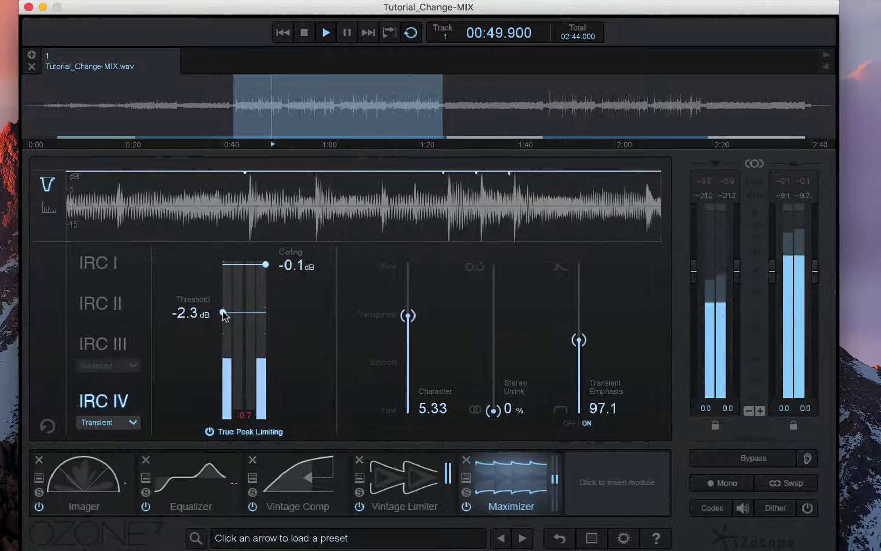
left_click_drag(223, 312, 222, 307)
double_click(196, 309)
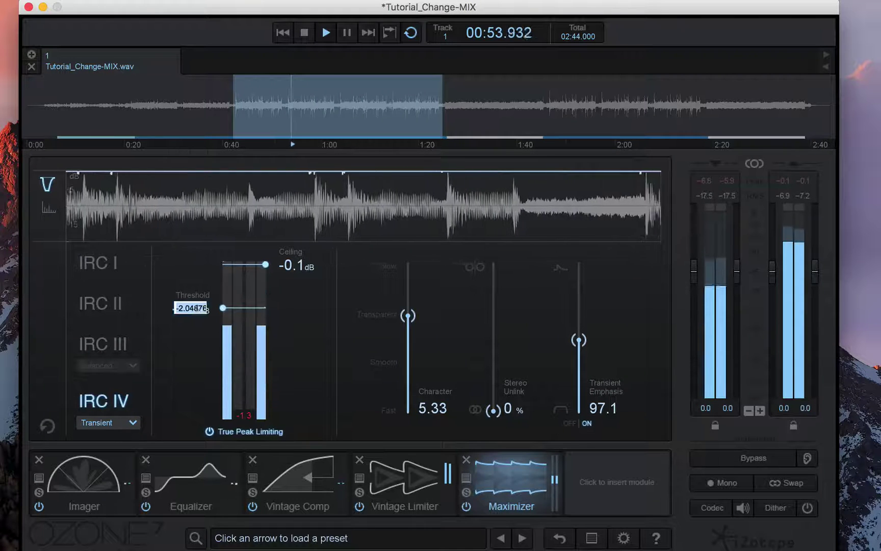
key("Return")
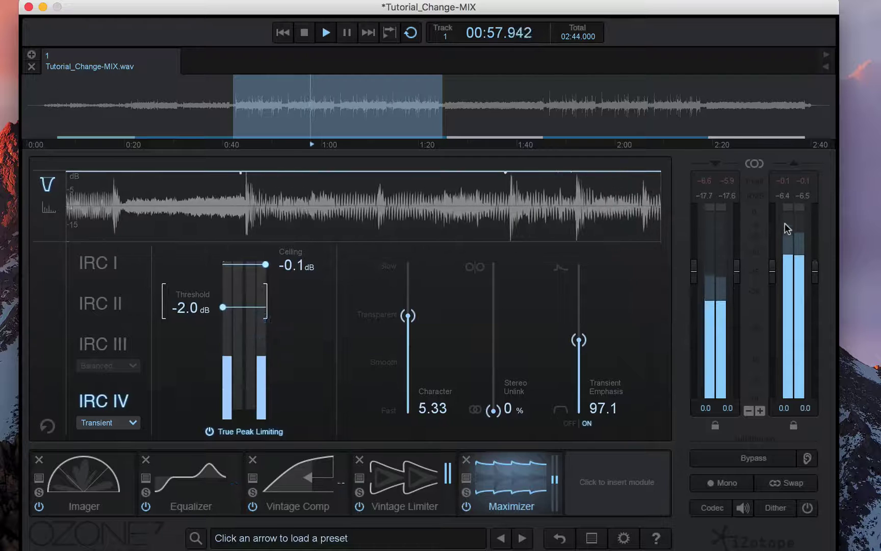
key("space")
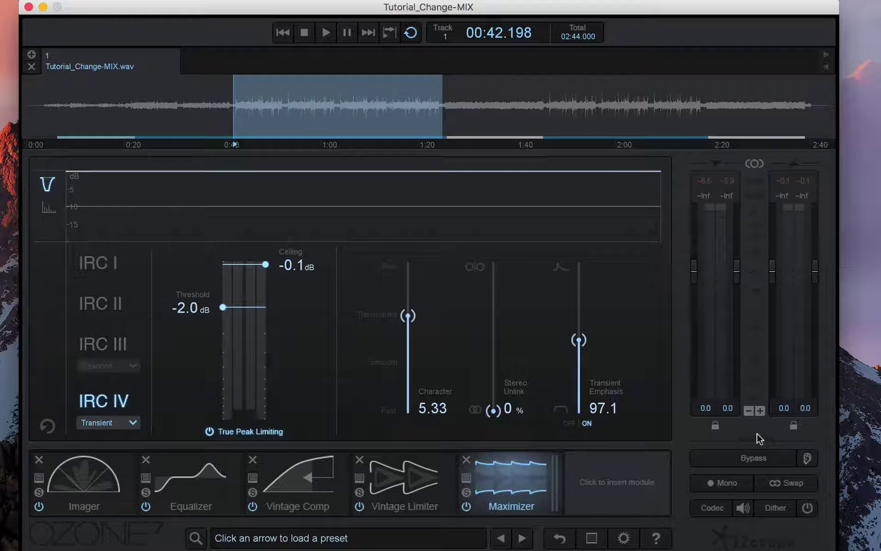
Play the loop while toggling the global bypass to compare the unprocessed mix with the master, and stop playback
left_click(754, 458)
key("space")
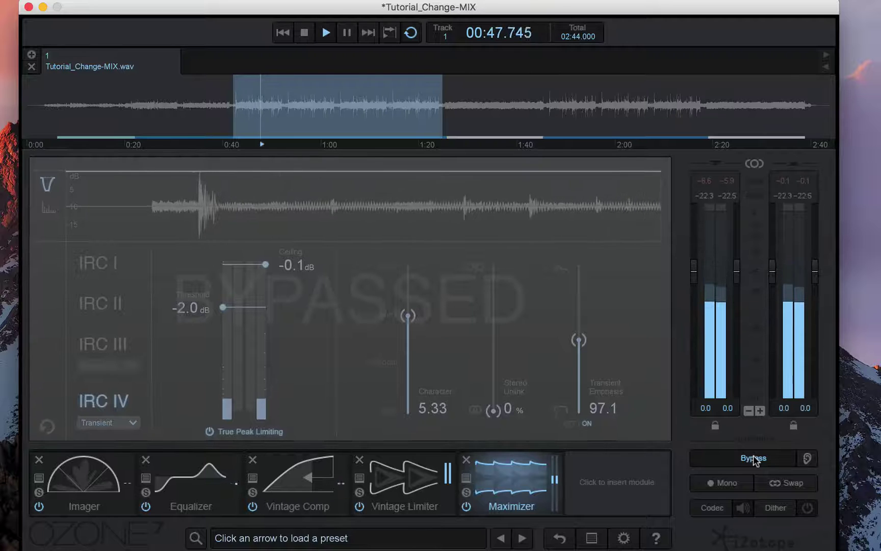
left_click(753, 457)
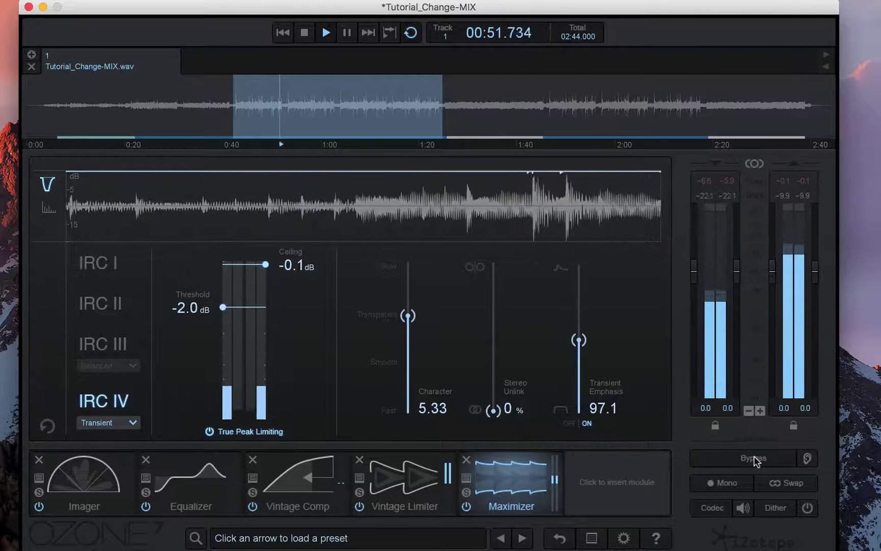
left_click(753, 459)
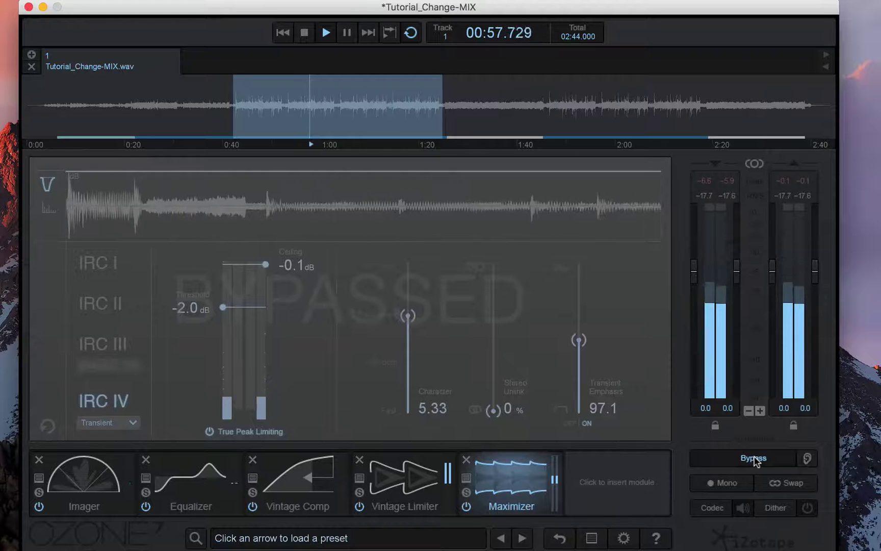
left_click(755, 460)
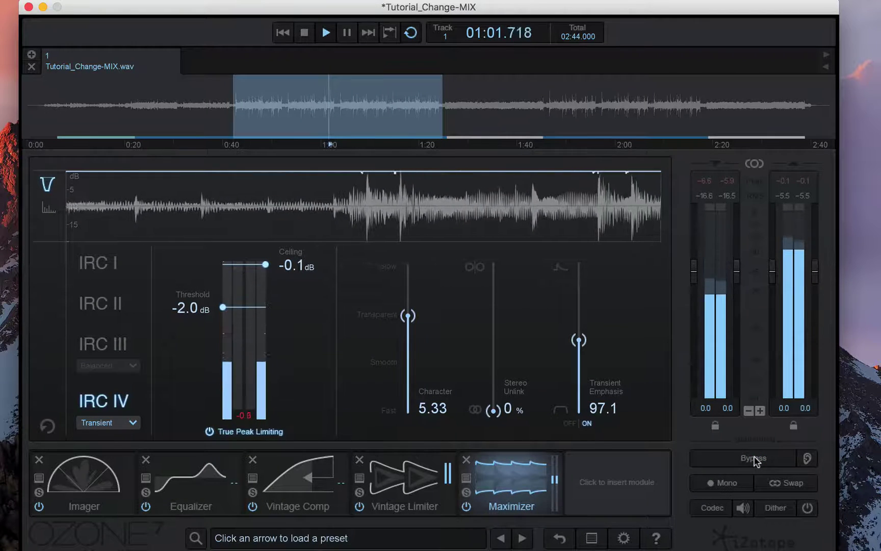
key("space")
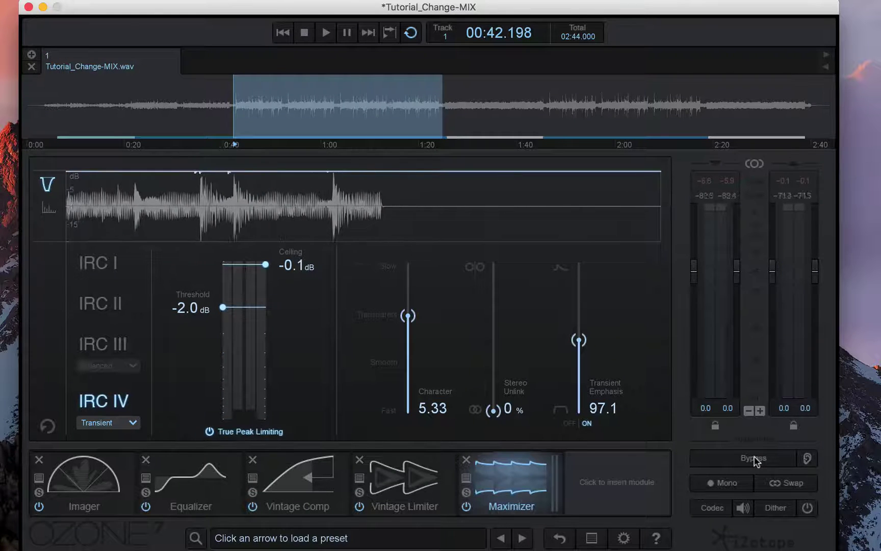
left_click(0, 0)
left_click(0, 0)
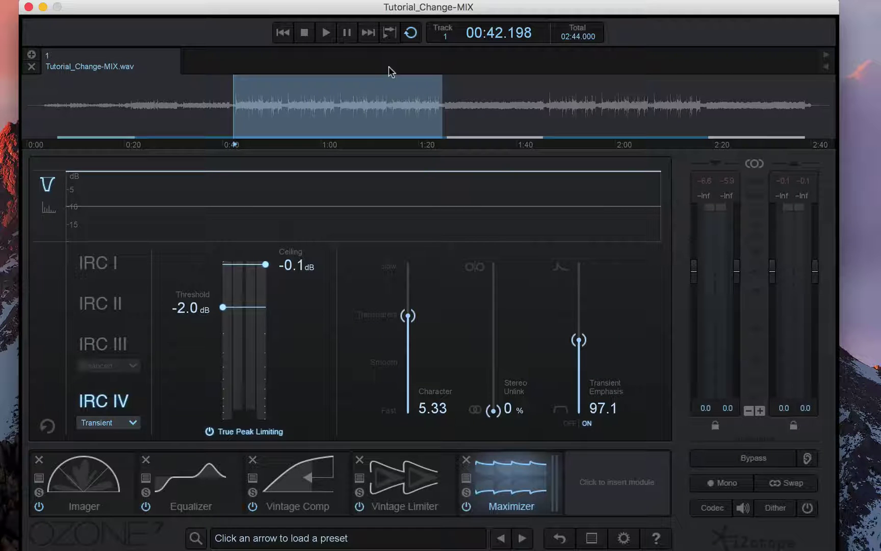
Replay the loop and check the master summed to mono before returning to stereo
key("space")
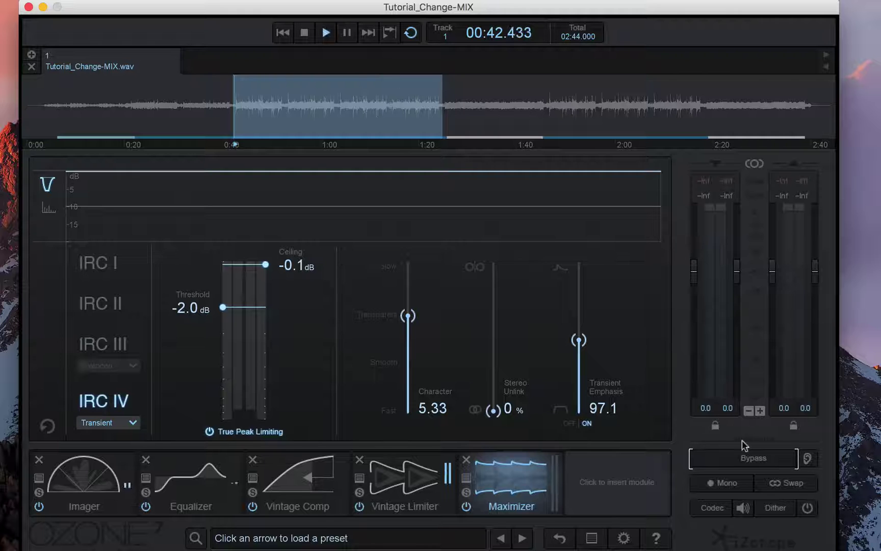
left_click(721, 482)
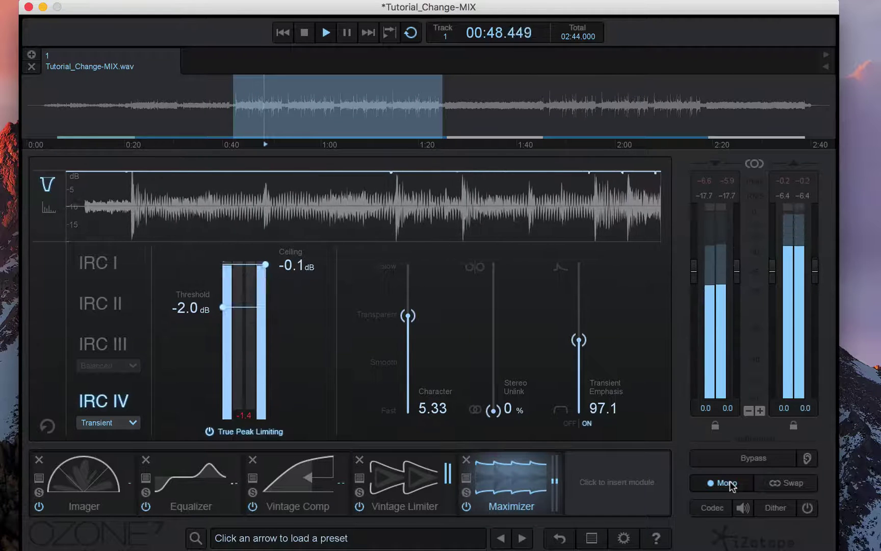
left_click(731, 484)
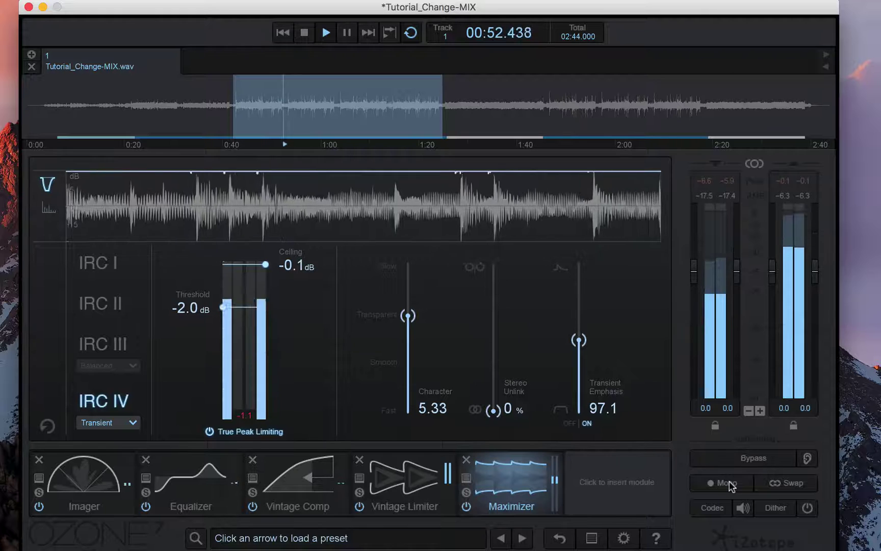
Set the Imager's Band 3 width to 0 and its Band 4 width to 10
left_click(79, 471)
left_click_drag(237, 325, 237, 328)
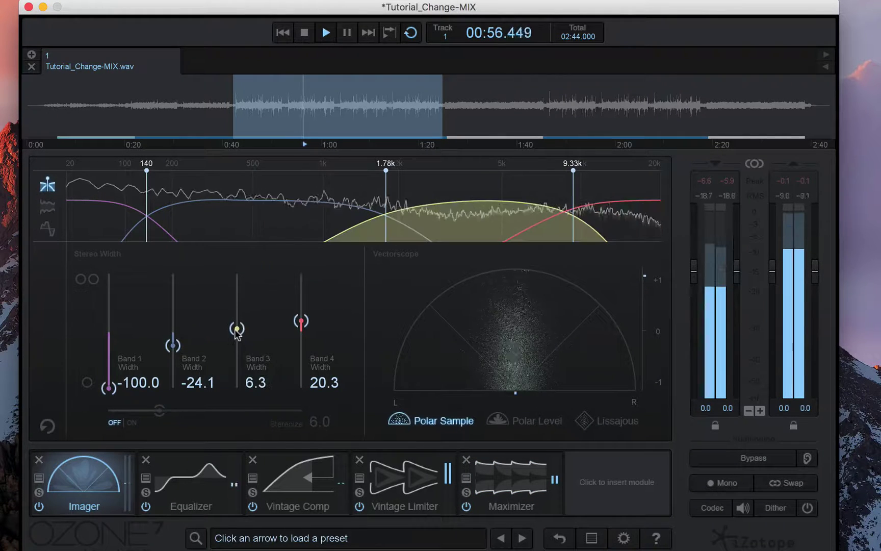
double_click(252, 383)
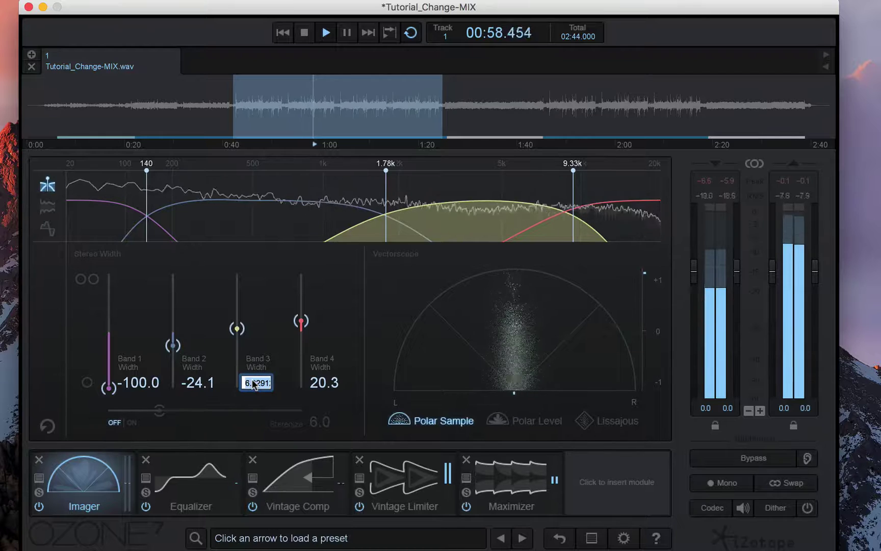
type("0")
key("Return")
double_click(325, 382)
type("10")
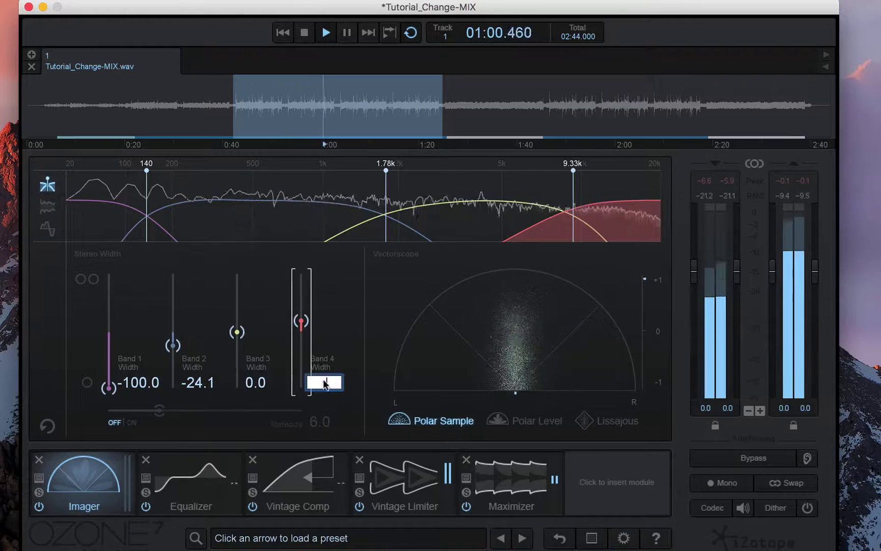
key("Return")
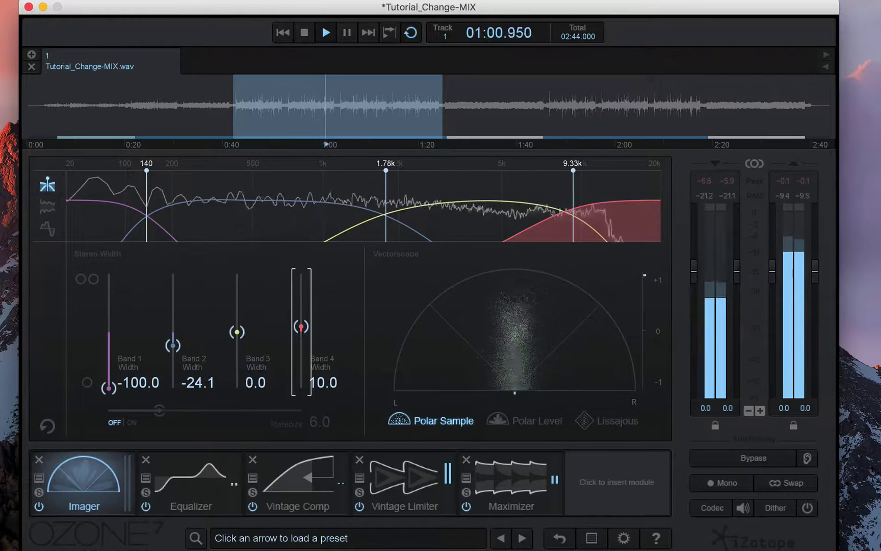
Set the Imager's Band 4 width to 0 while monitoring in mono, return to stereo and stop playback
left_click(715, 481)
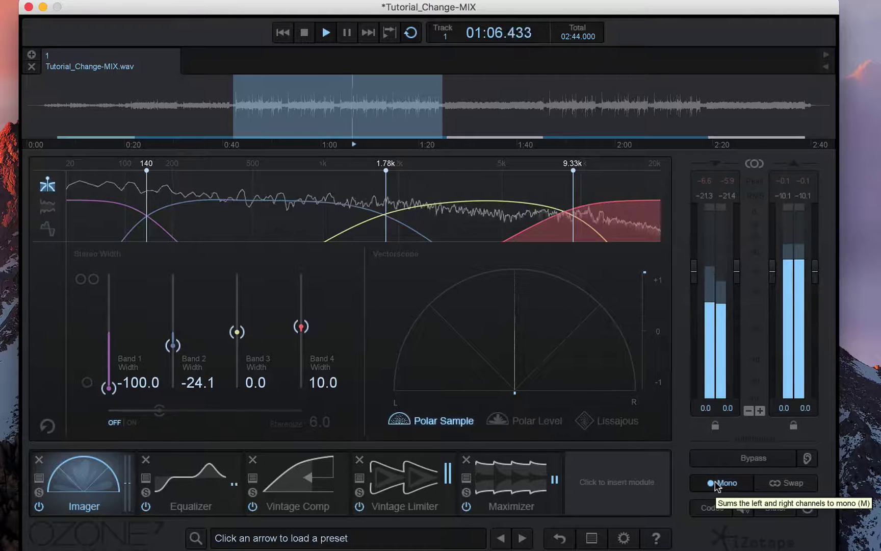
double_click(318, 383)
type("0")
key("Return")
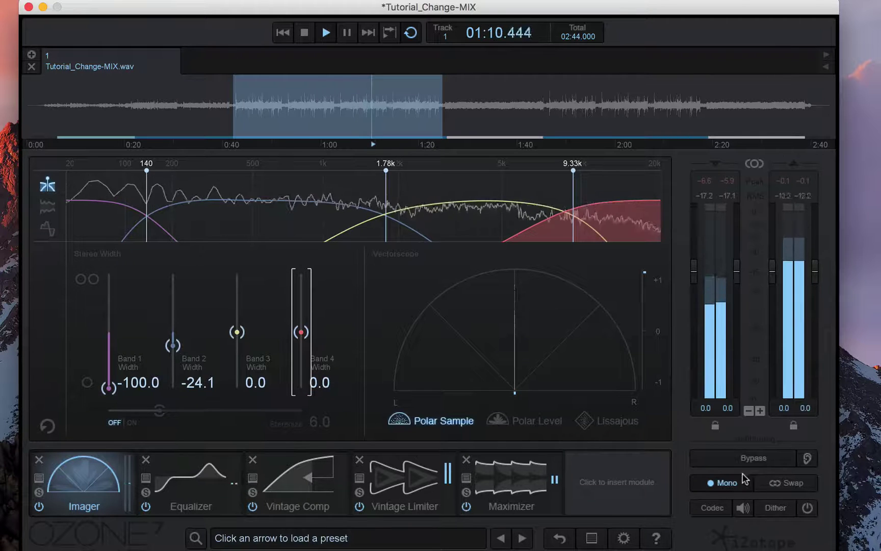
left_click(723, 484)
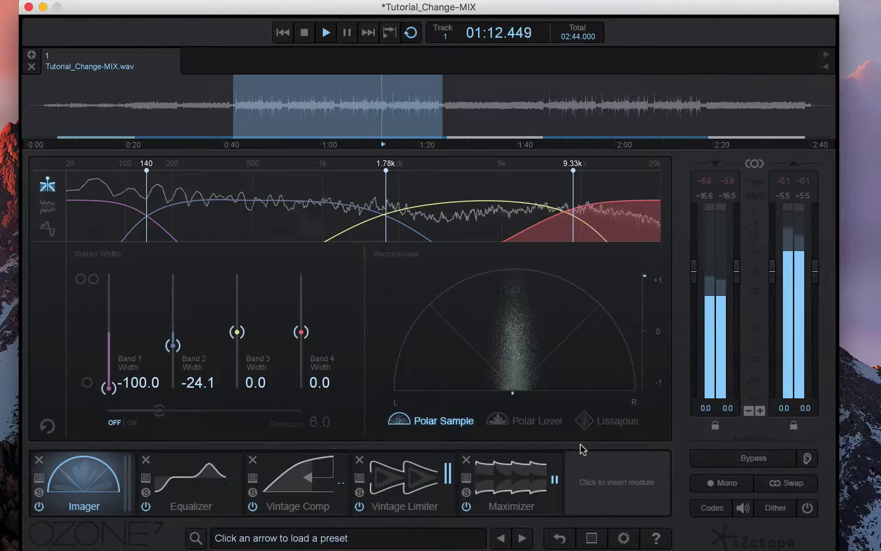
key("space")
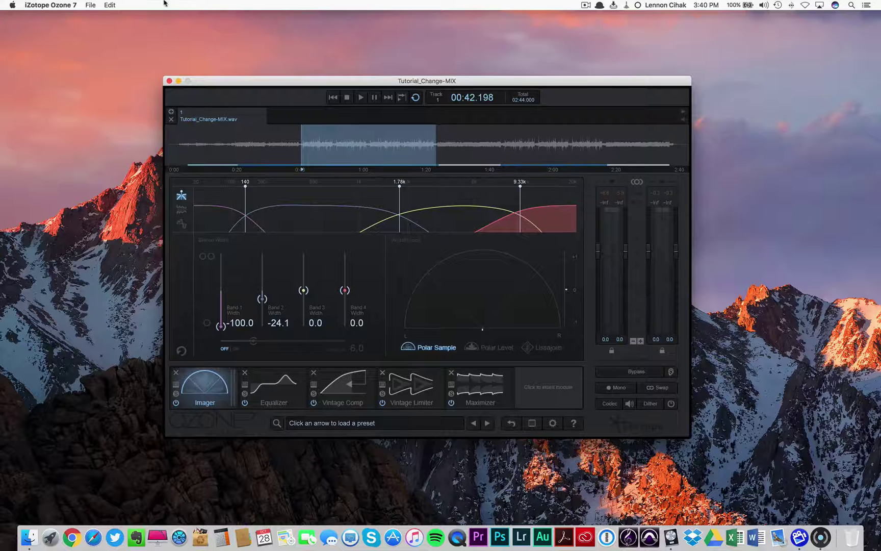
Open the audio export settings for the current track, keeping the WAV format and the Exported Audio Files save path
left_click(91, 4)
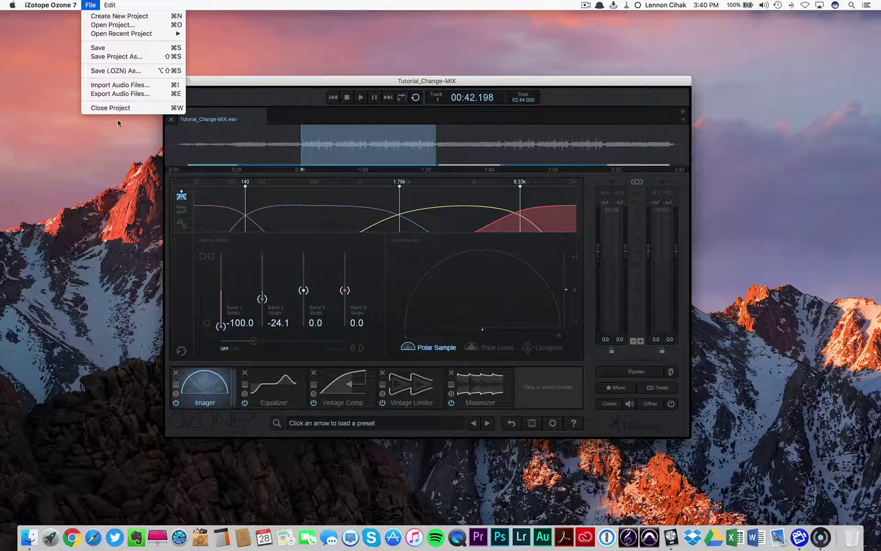
left_click(118, 94)
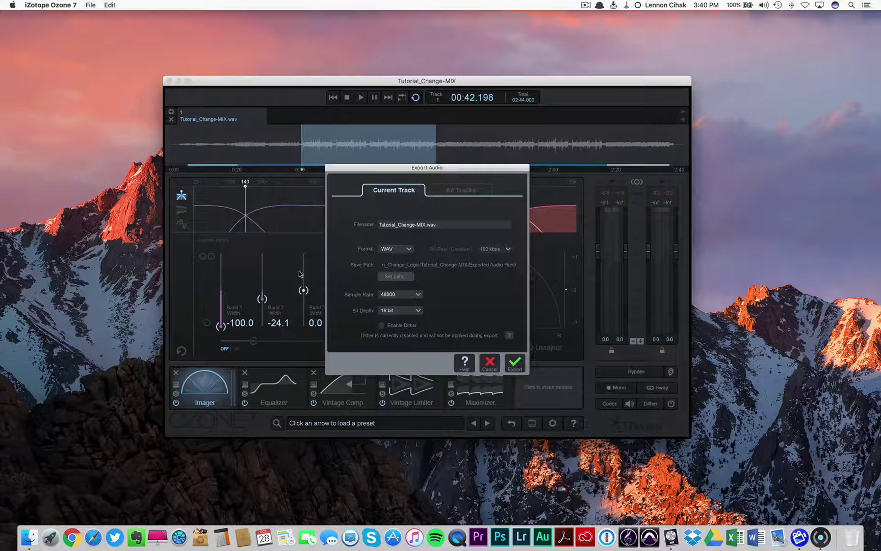
left_click(408, 249)
left_click(407, 249)
left_click(397, 276)
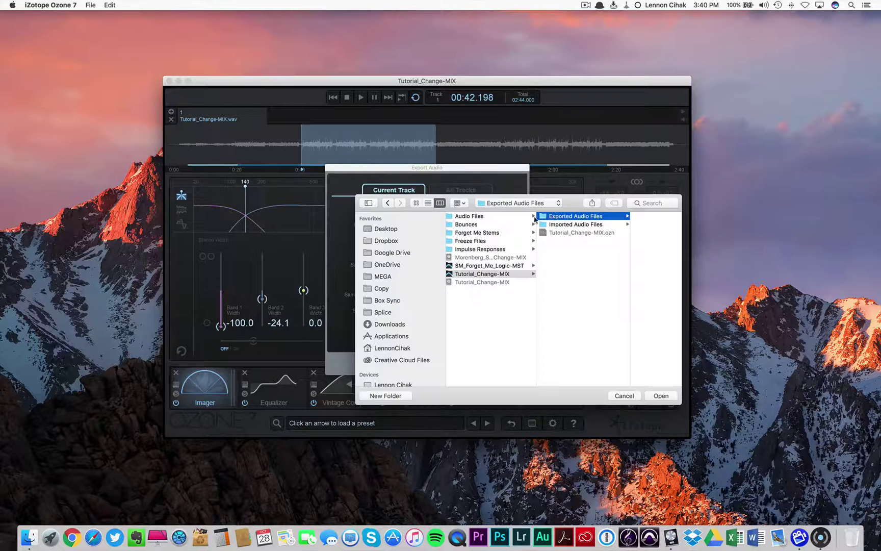
left_click(623, 400)
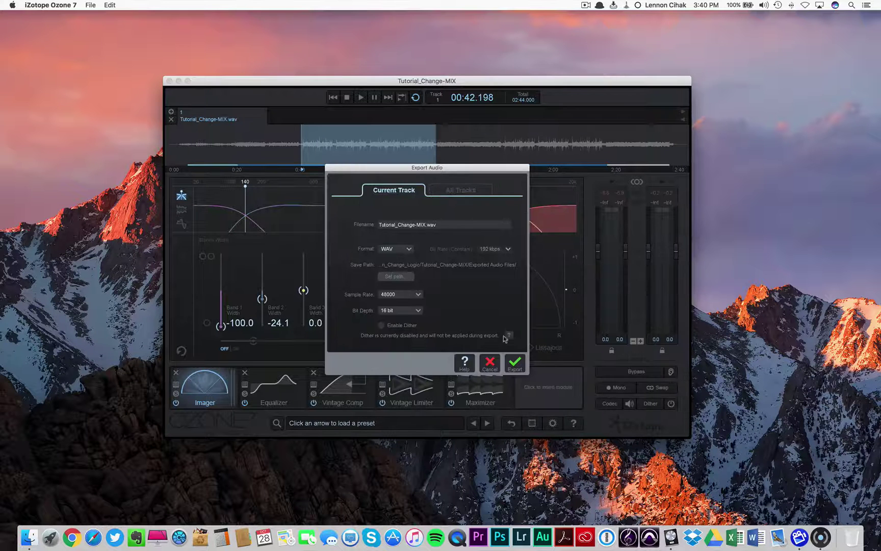
Export the track as a 16-bit WAV at 44100 Hz without dither, and skip ahead in the exported file's preview
left_click(417, 296)
left_click(400, 326)
left_click(382, 326)
left_click(514, 363)
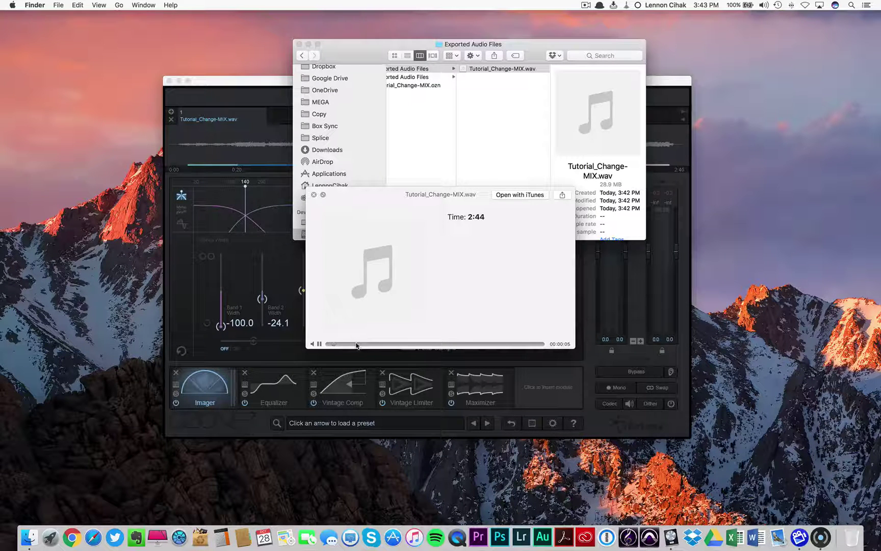
left_click_drag(356, 345, 377, 345)
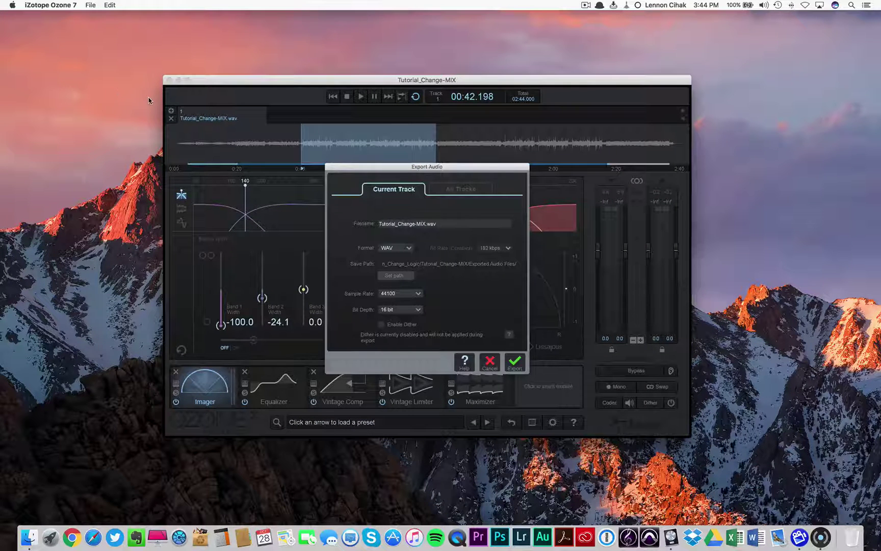
Set the export format to MP3 with a constant bit rate of 320 kbps
left_click(410, 248)
left_click(390, 282)
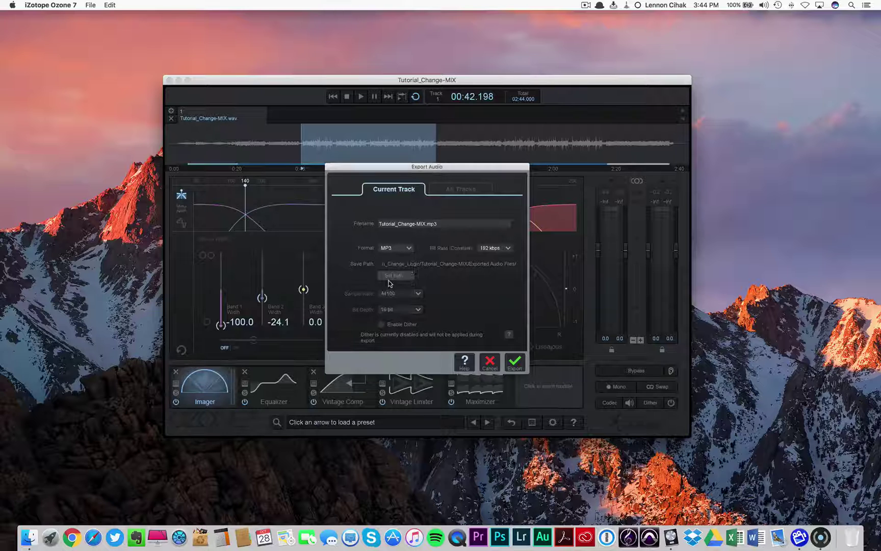
left_click(507, 248)
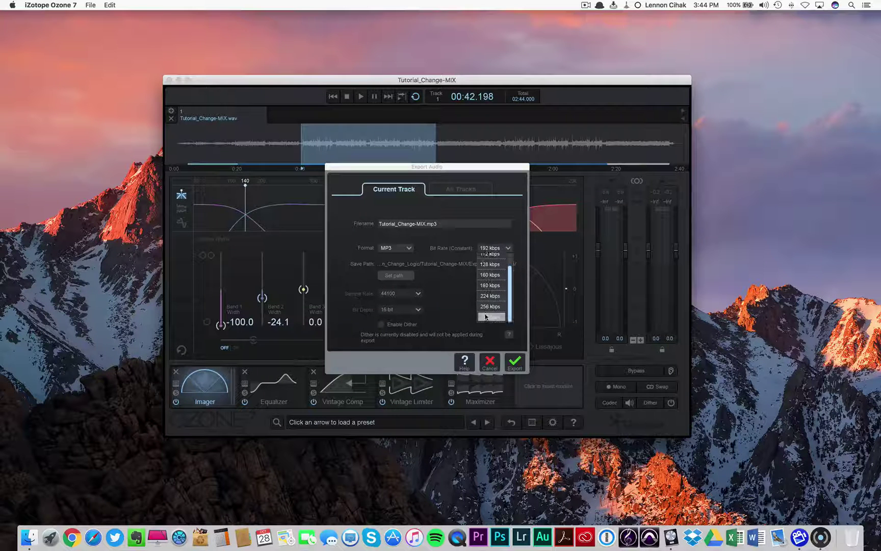
left_click(485, 317)
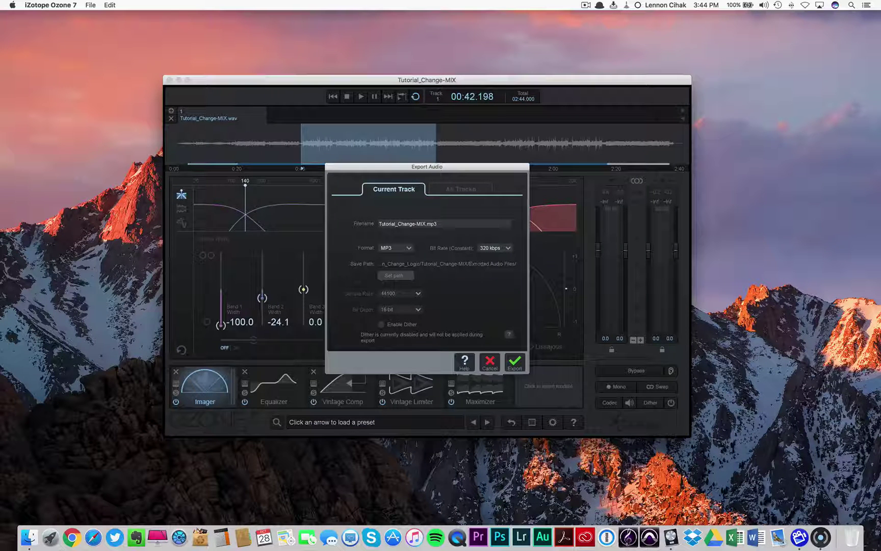
Rename the export file to Tutorial_Change-MST.mp3 and proceed to its track information
left_click(438, 223)
left_click(438, 224)
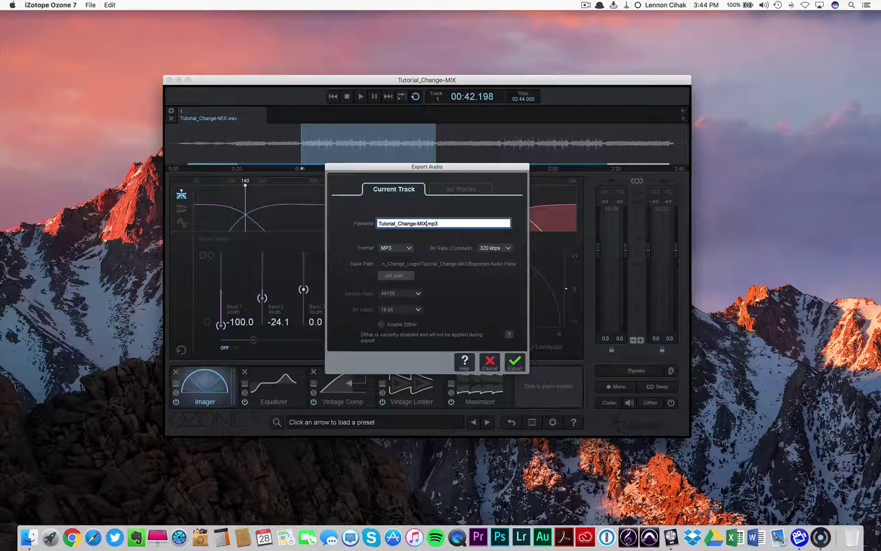
key("BackSpace")
key("BackSpace")
type("ST")
left_click(515, 363)
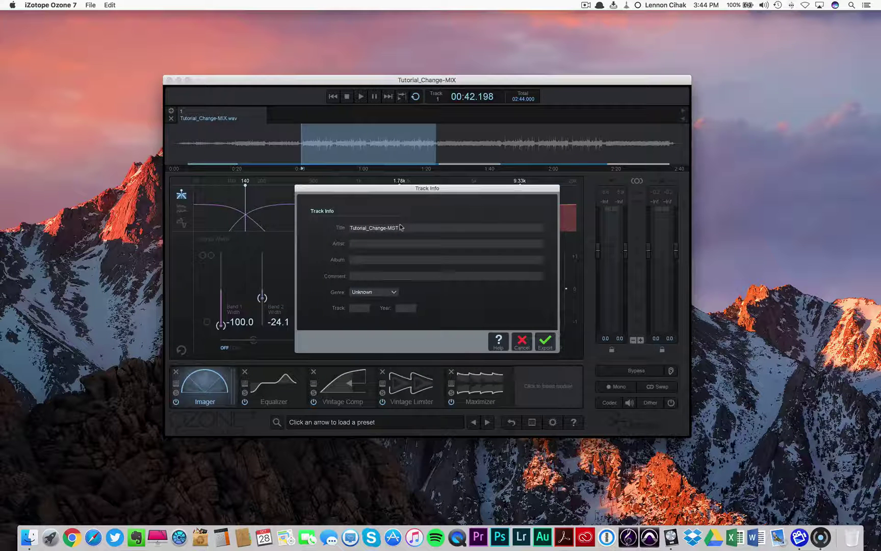
Enter Change as the track title and 2016 as the year in the track information
left_click(424, 226)
left_click_drag(401, 227, 362, 228)
type("Change")
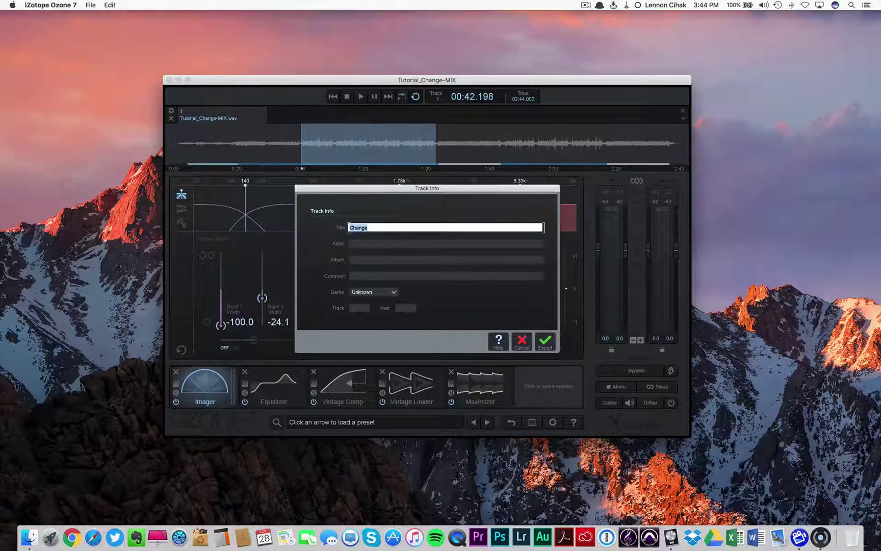
key("Tab")
key("Tab")
key("Tab")
key("Tab")
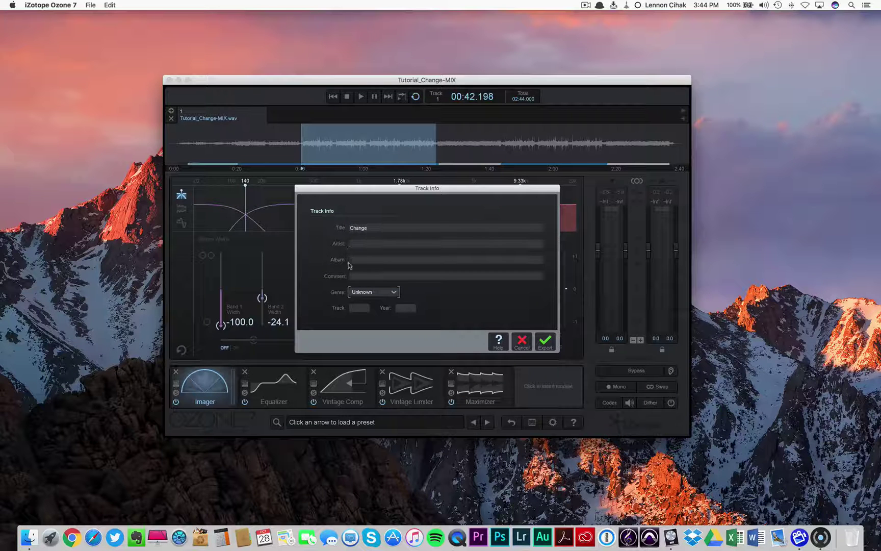
left_click(405, 307)
type("2016")
Set the genre to Hip-Hop and export the MP3
left_click(379, 294)
scroll(372, 316, "down", 4)
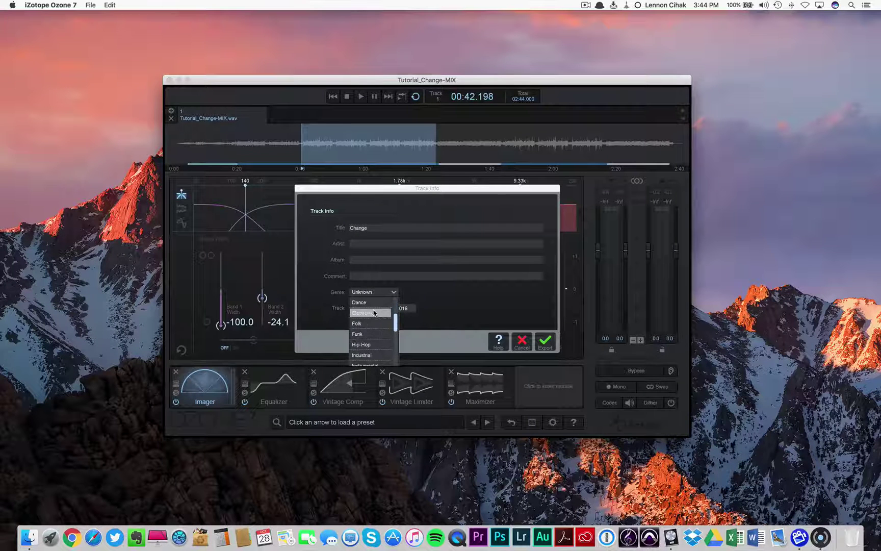
left_click(363, 344)
left_click(543, 343)
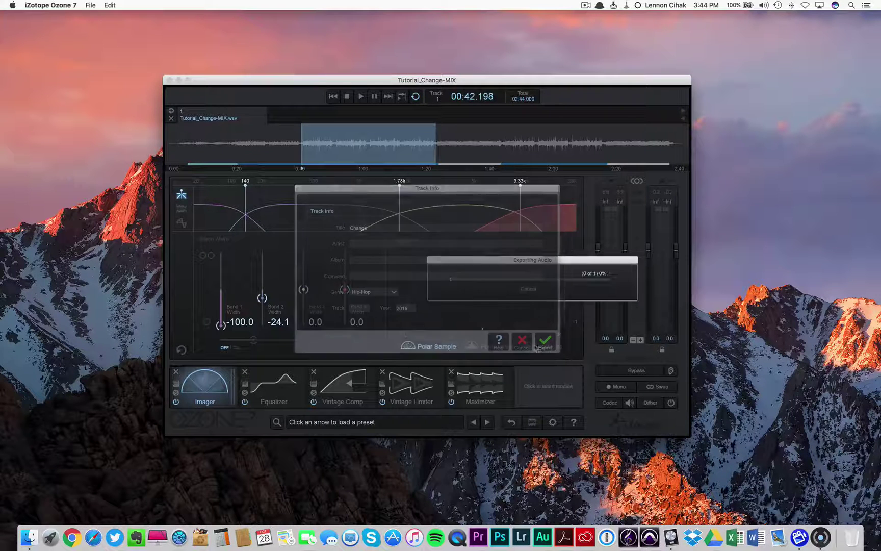
Switch to Audacity and start importing an audio file
type("au")
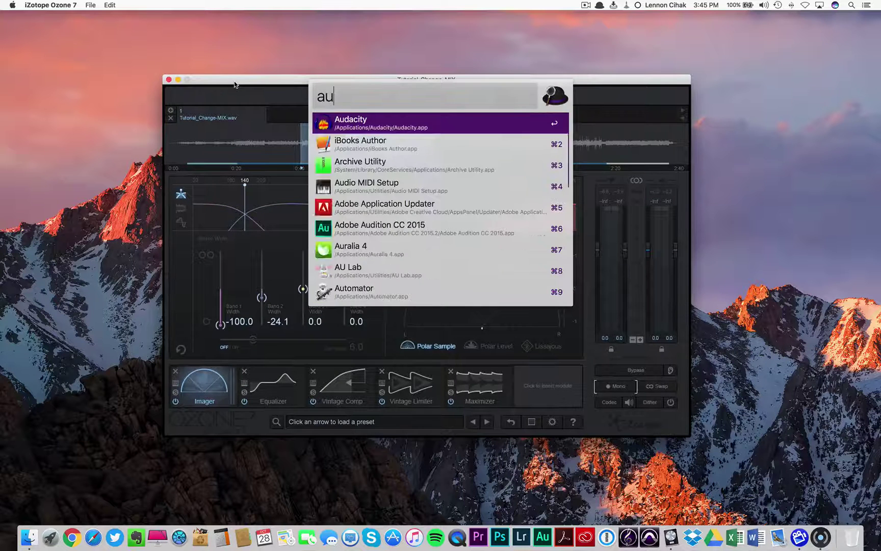
key("Return")
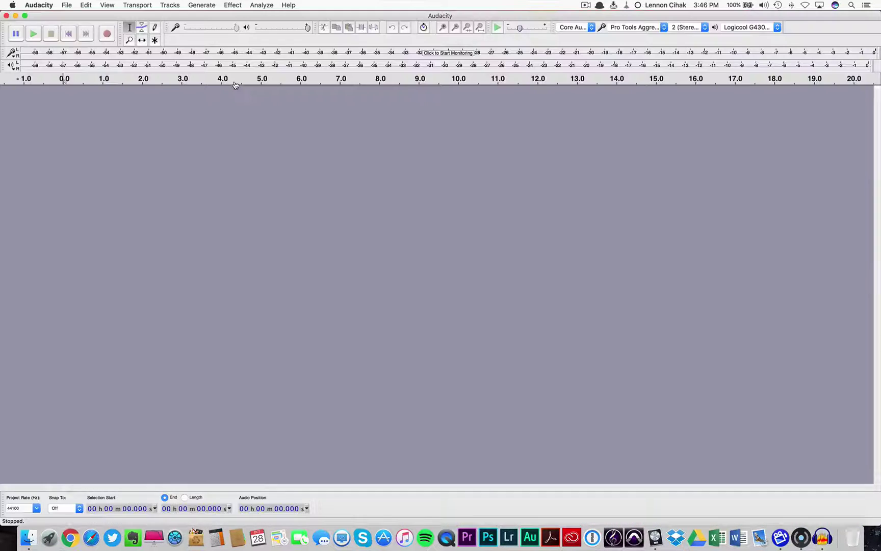
left_click(67, 5)
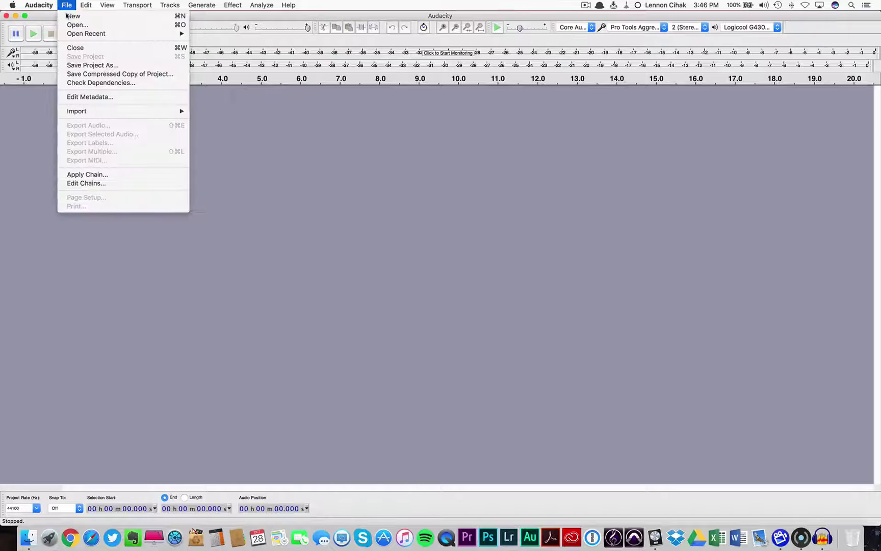
mouse_move(90, 108)
left_click(204, 111)
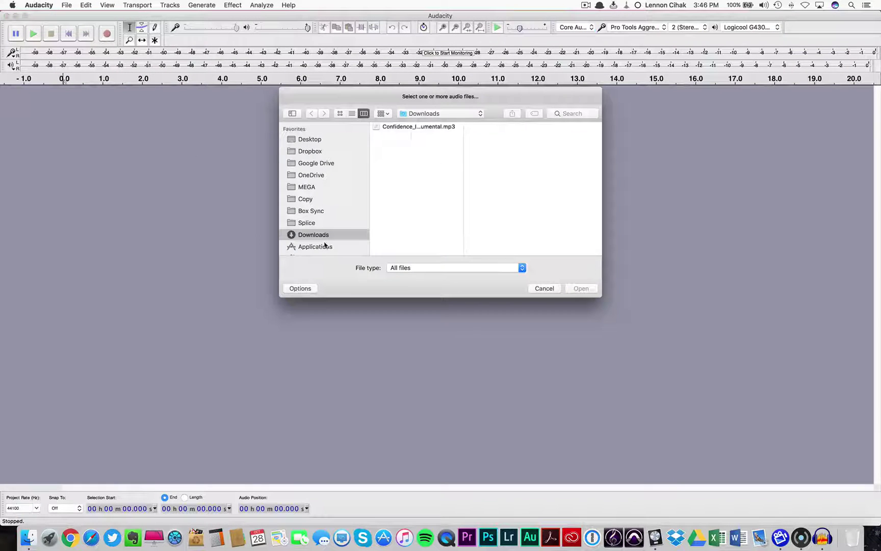
Import Tutorial_Change-MST.wav from the Tutorial_Change-MIX project's Exported Audio Files folder on the Mac SSD drive
scroll(324, 246, "down", 3)
left_click(312, 227)
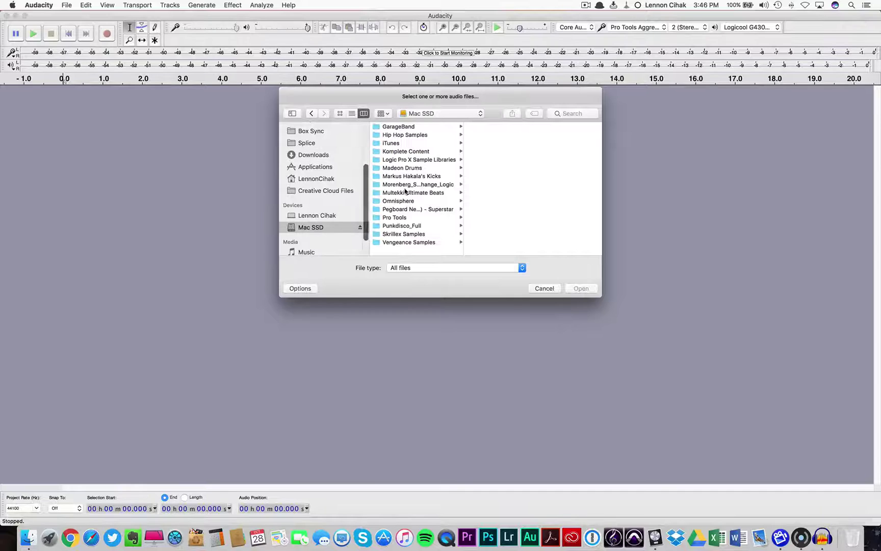
left_click(406, 187)
left_click(494, 185)
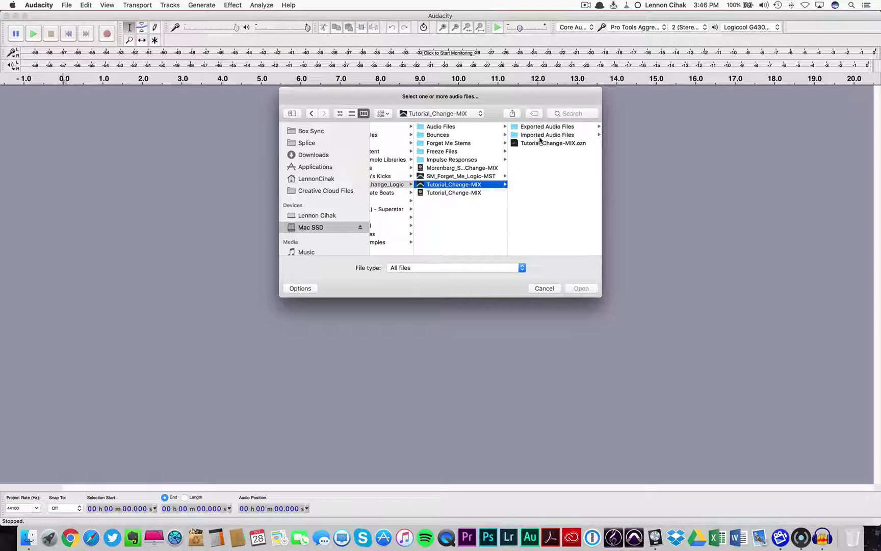
left_click(540, 127)
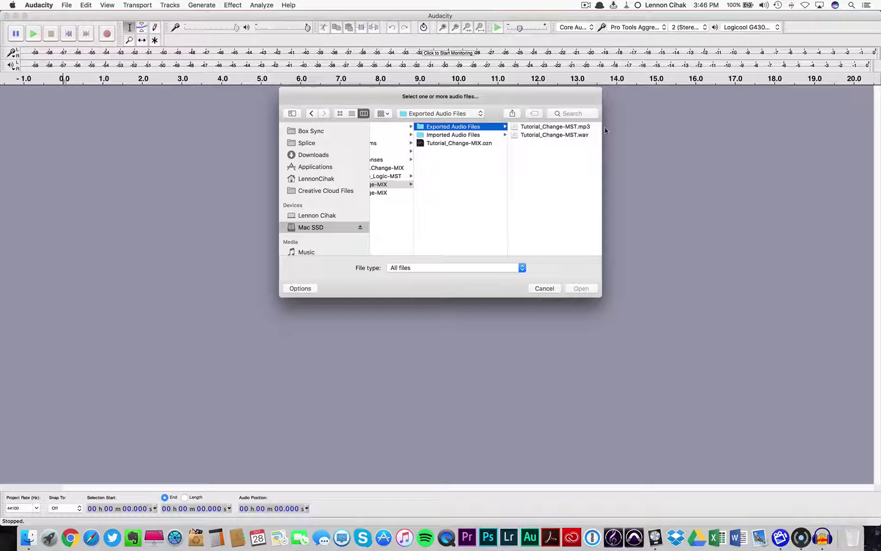
left_click(575, 128)
key("Down")
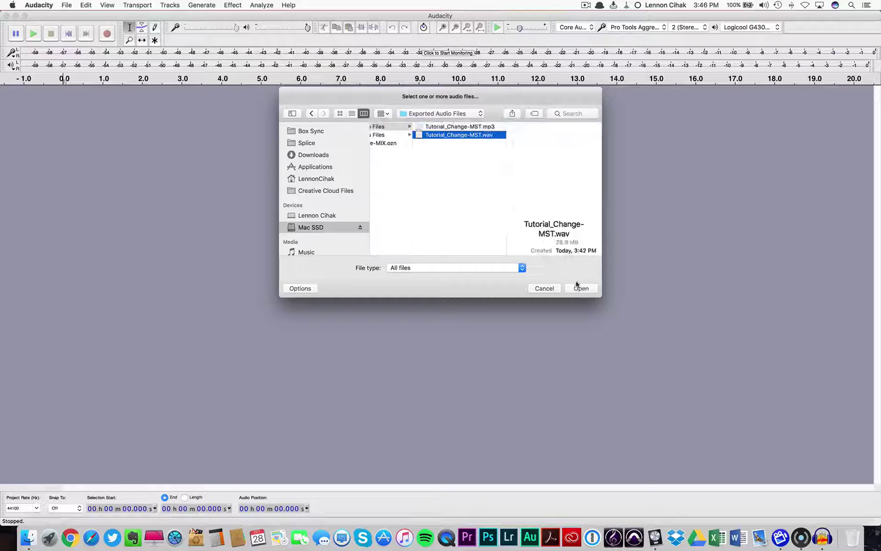
left_click(581, 288)
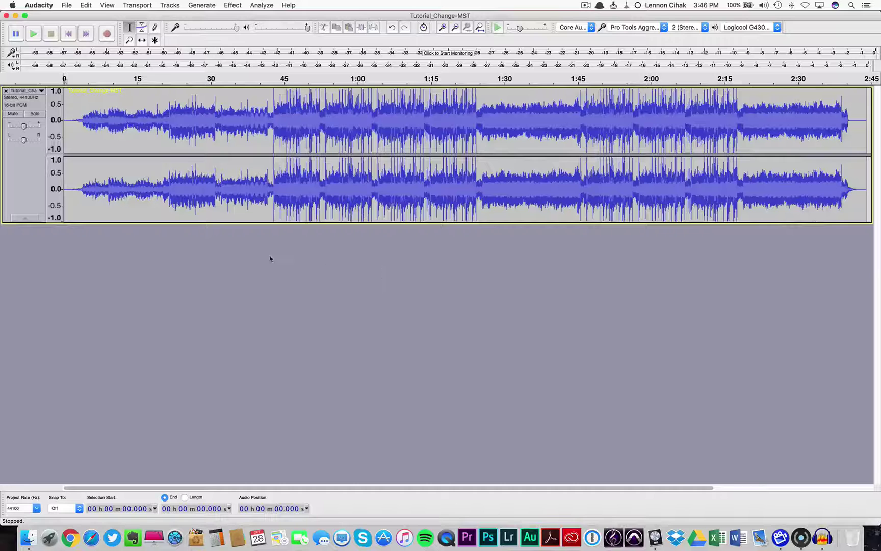
Check the clipping display option and examine the master's waveform for clipped peaks
left_click(86, 5)
mouse_move(113, 3)
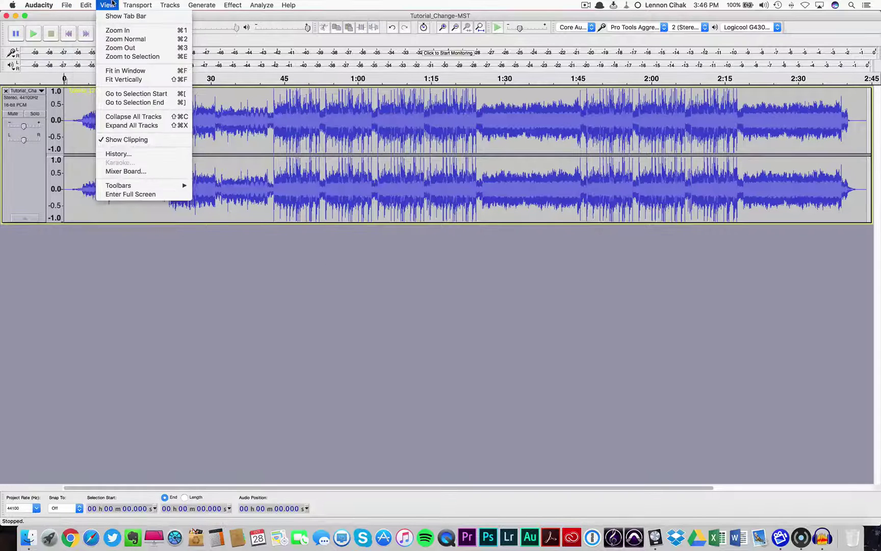
left_click(132, 305)
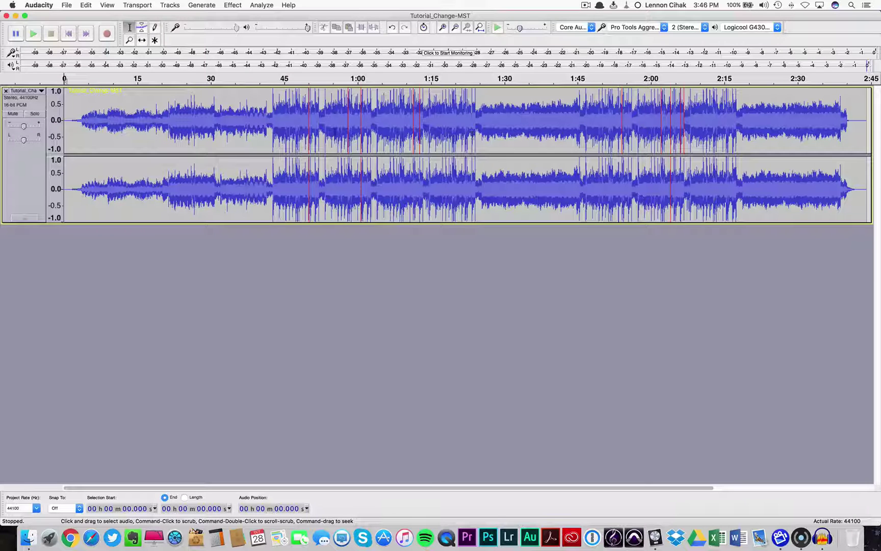
left_click(233, 4)
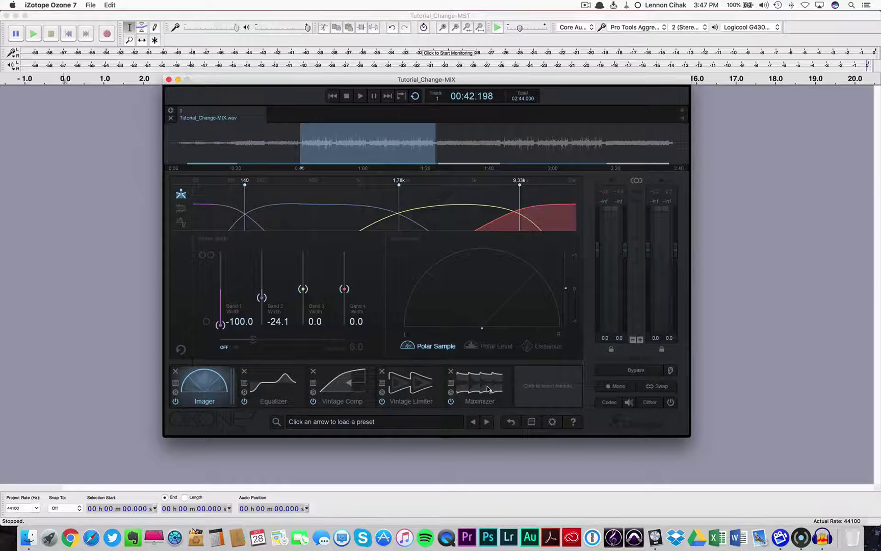
Switch to iZotope Ozone 7 and set the Maximizer's ceiling to -1.0 dB
left_click(488, 389)
double_click(339, 247)
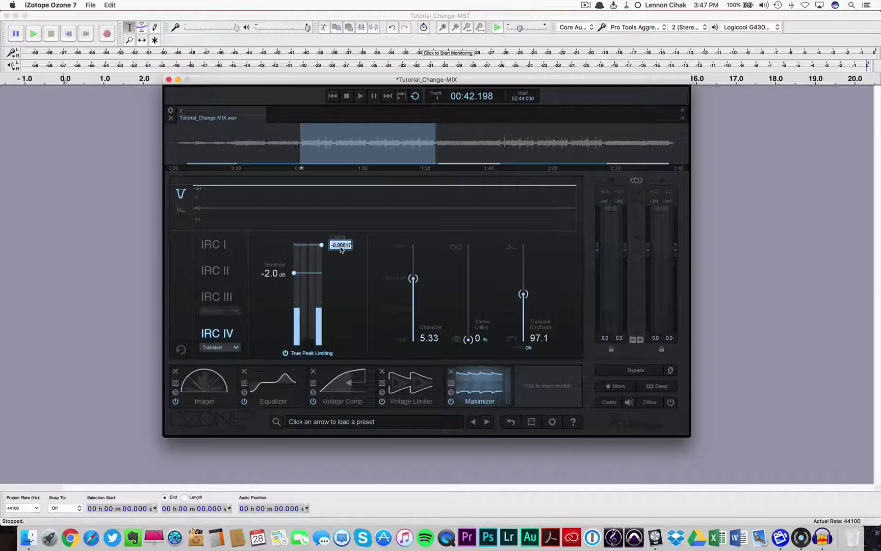
key("BackSpace")
type("-1")
key("BackSpace")
type("1")
key("Return")
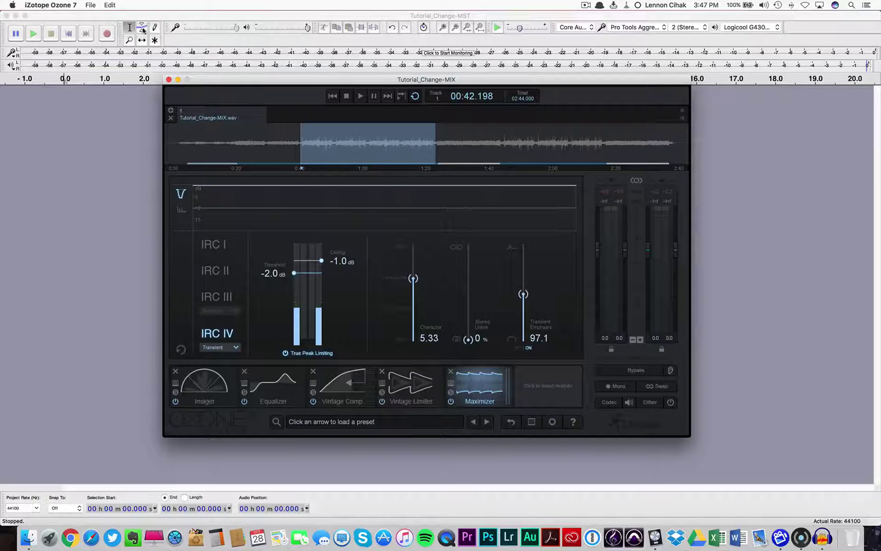
Export the track again as a 320 kbps MP3 with the same track information, replacing the existing Tutorial_Change-MST.mp3
left_click(91, 5)
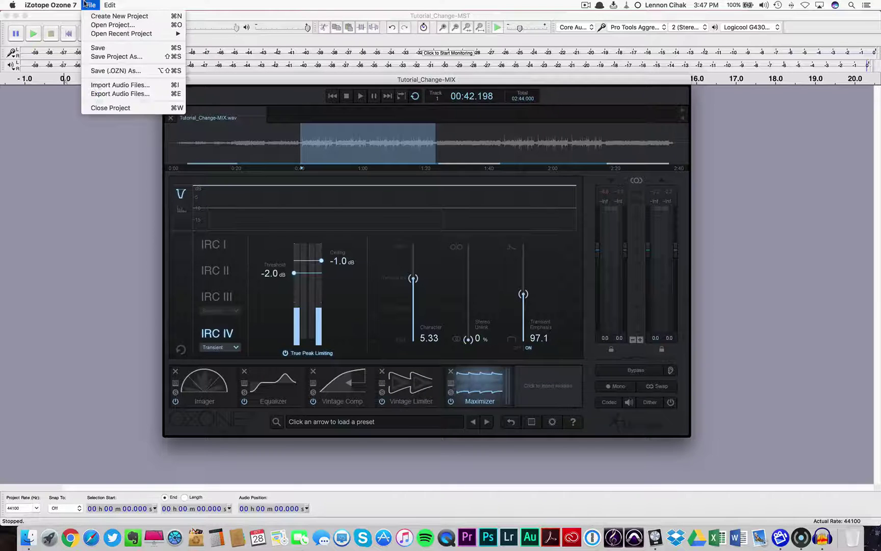
left_click(97, 93)
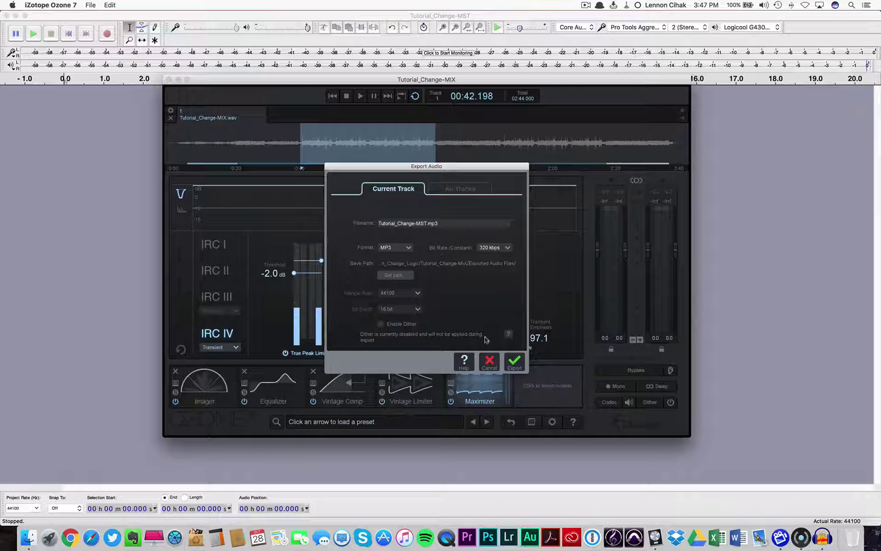
left_click(515, 361)
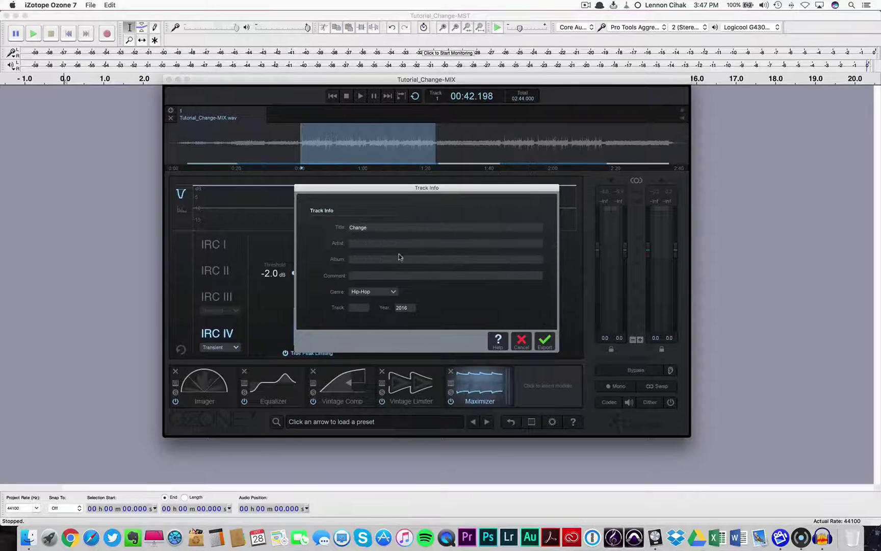
left_click(545, 342)
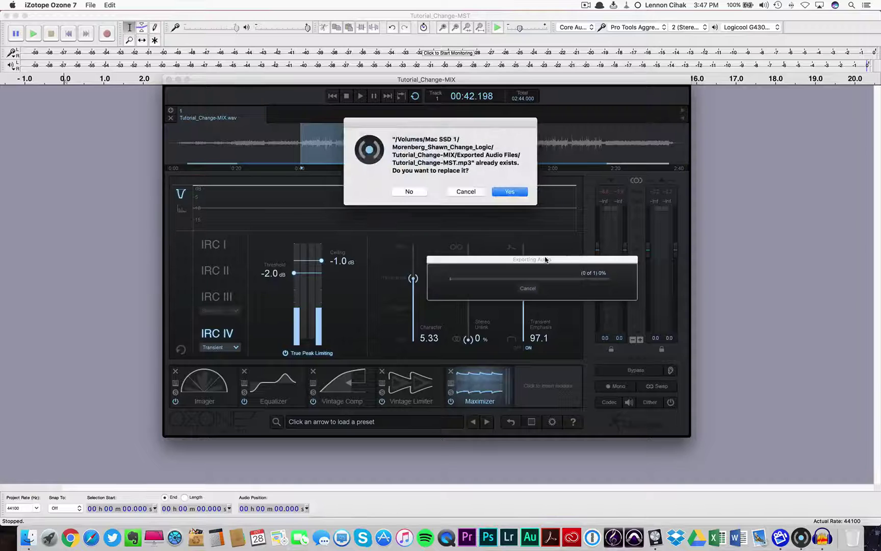
left_click(507, 192)
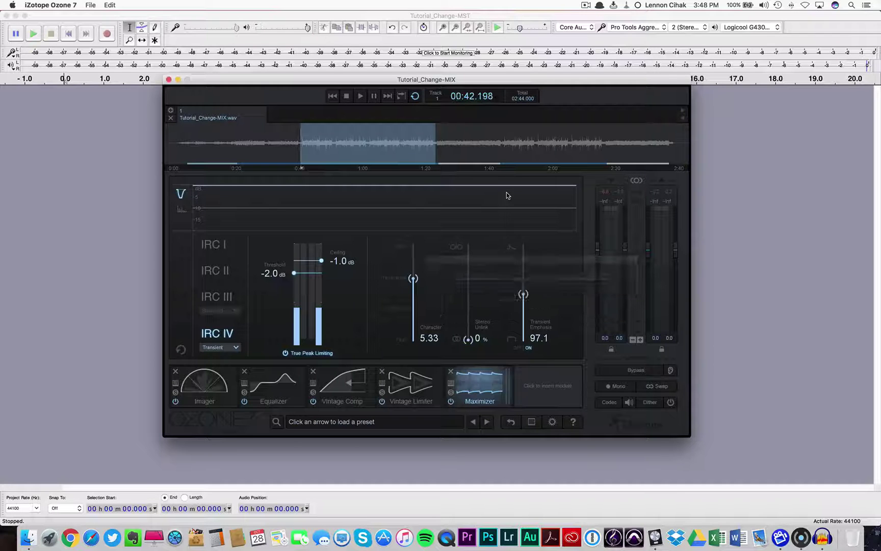
Switch to Audacity and import the re-exported Tutorial_Change-MST.mp3 from the Exported Audio Files folder
left_click(124, 193)
left_click(66, 5)
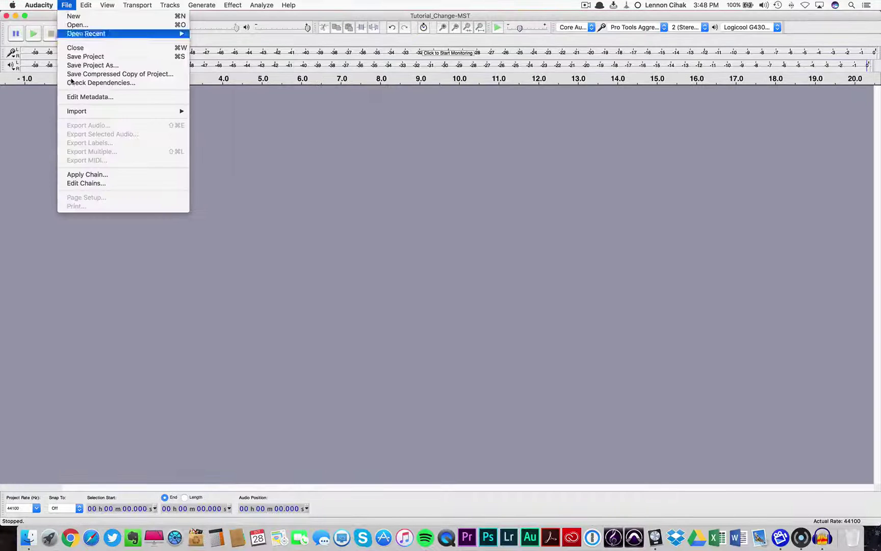
mouse_move(74, 112)
left_click(210, 111)
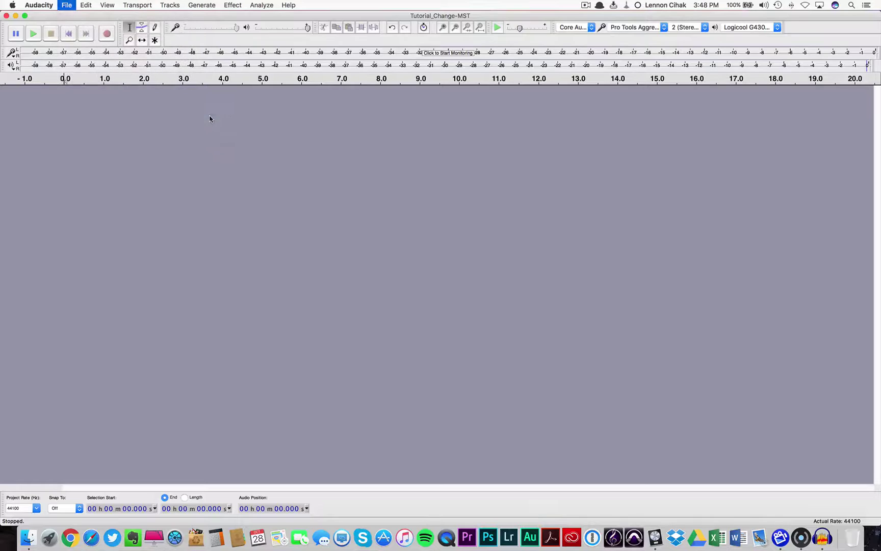
left_click(434, 125)
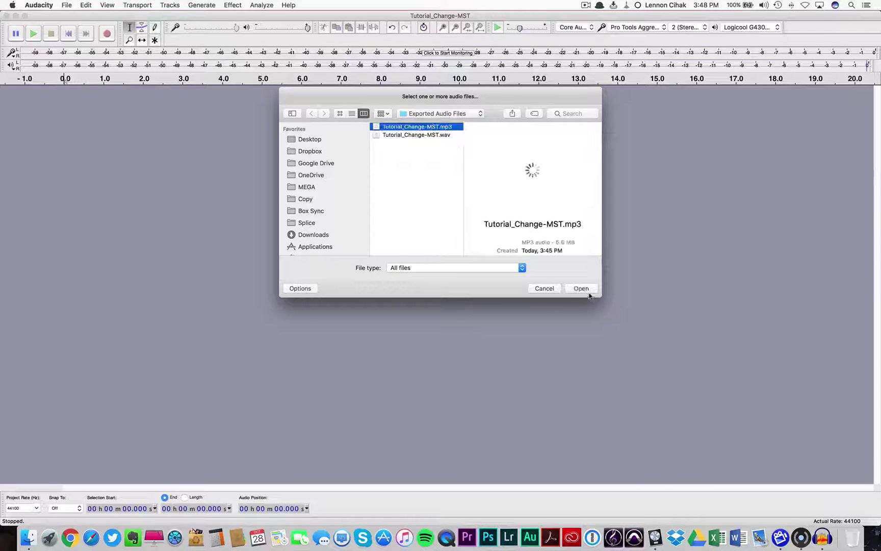
key("Return")
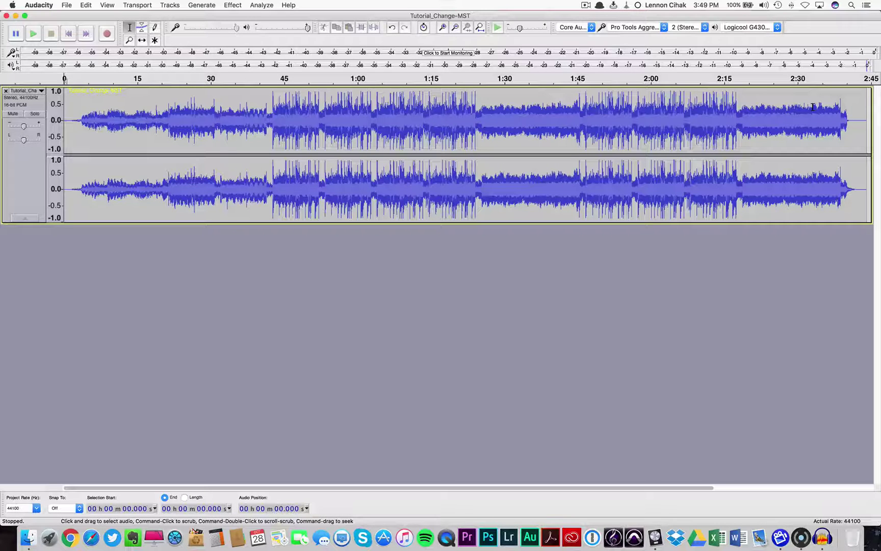
Play the imported MP3 from about 36 seconds for a short moment and stop playback
left_click(240, 94)
key("space")
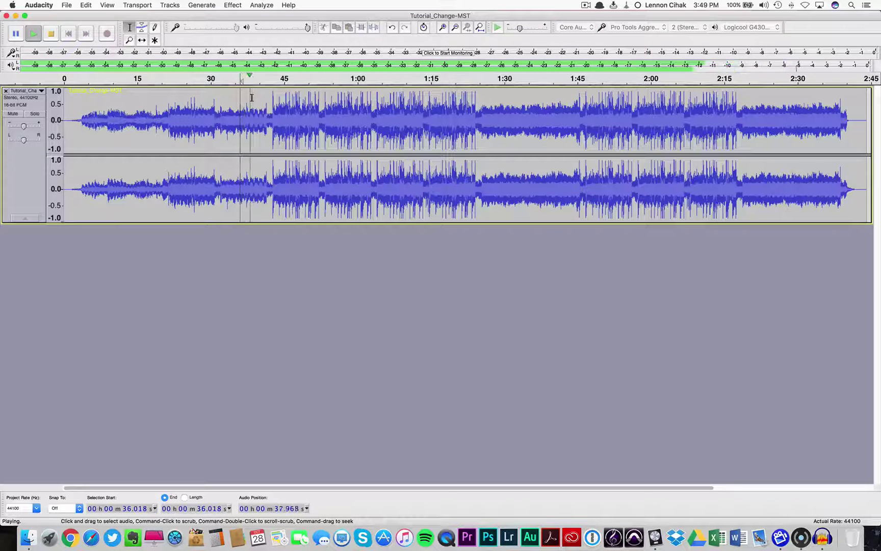
key("space")
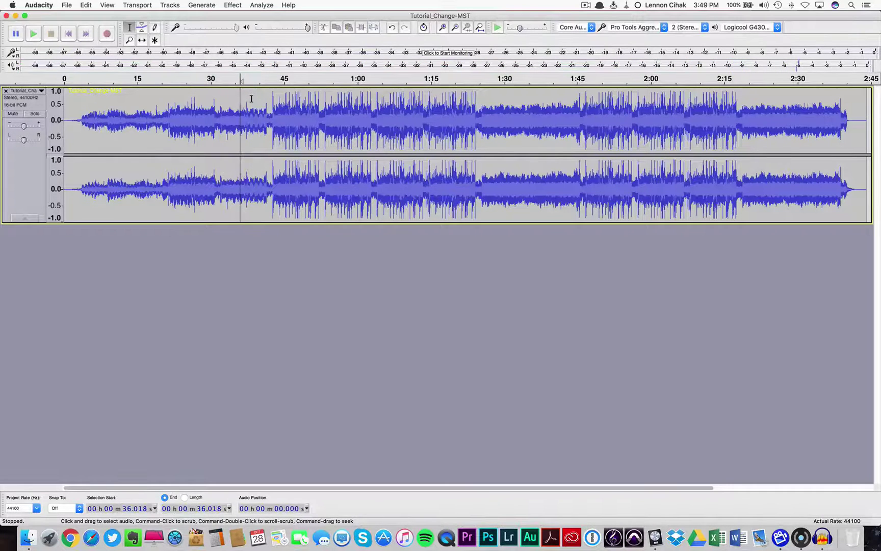